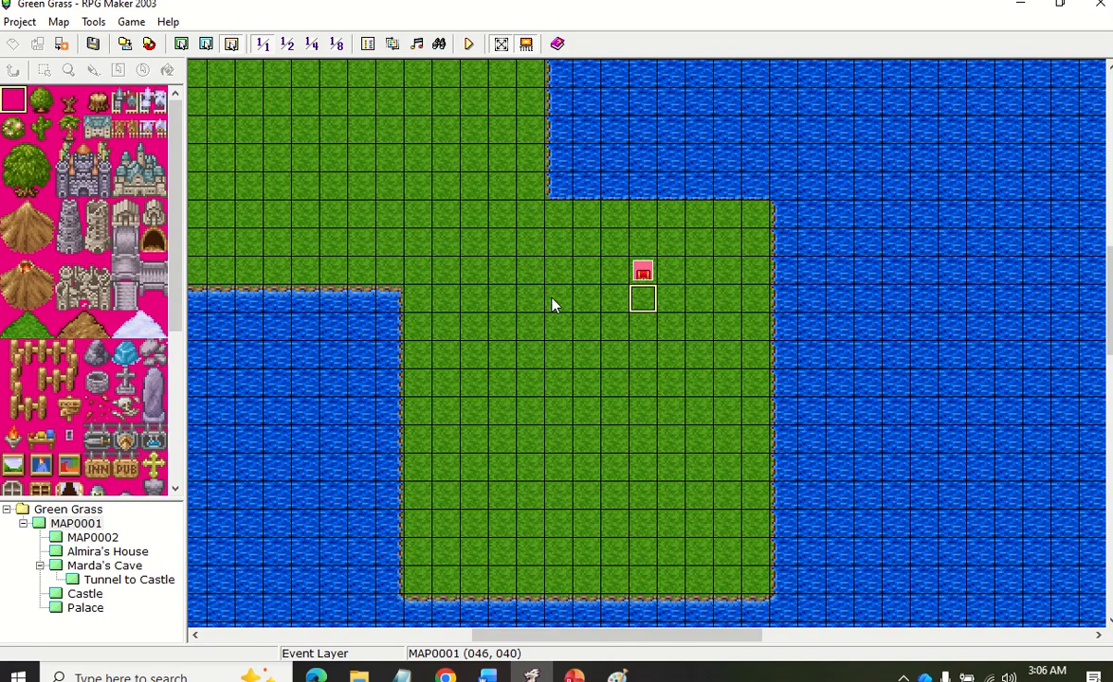
# Review the settings of the Chest No. 1 event on the map and close its editor
pyautogui.click(648, 275)
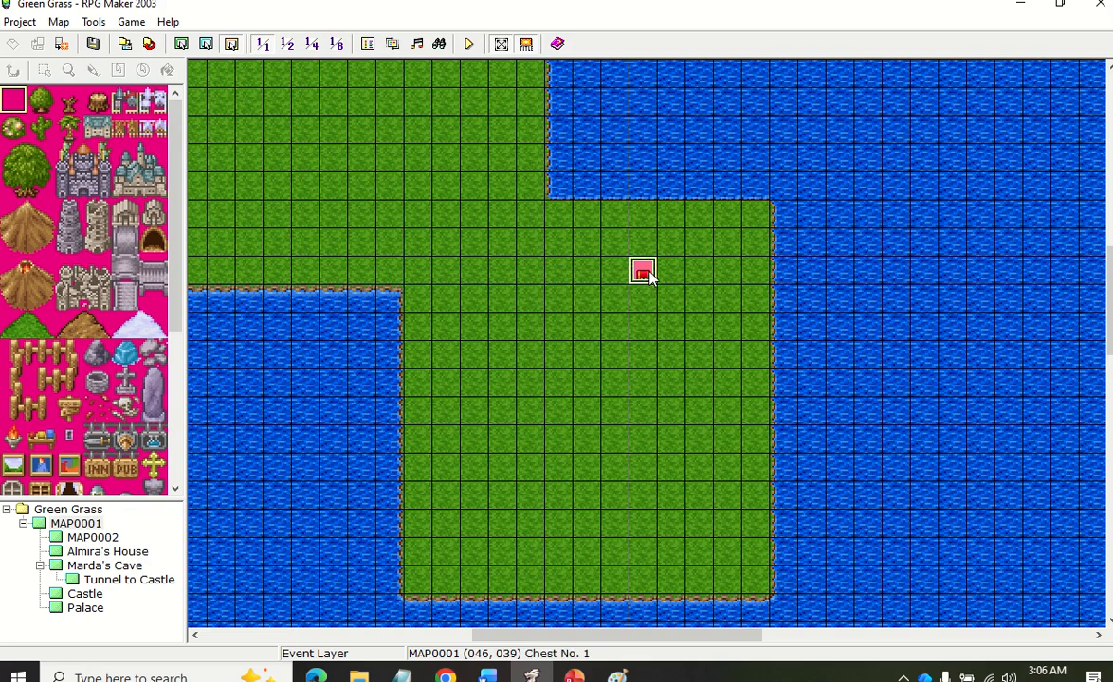
pyautogui.doubleClick(649, 275)
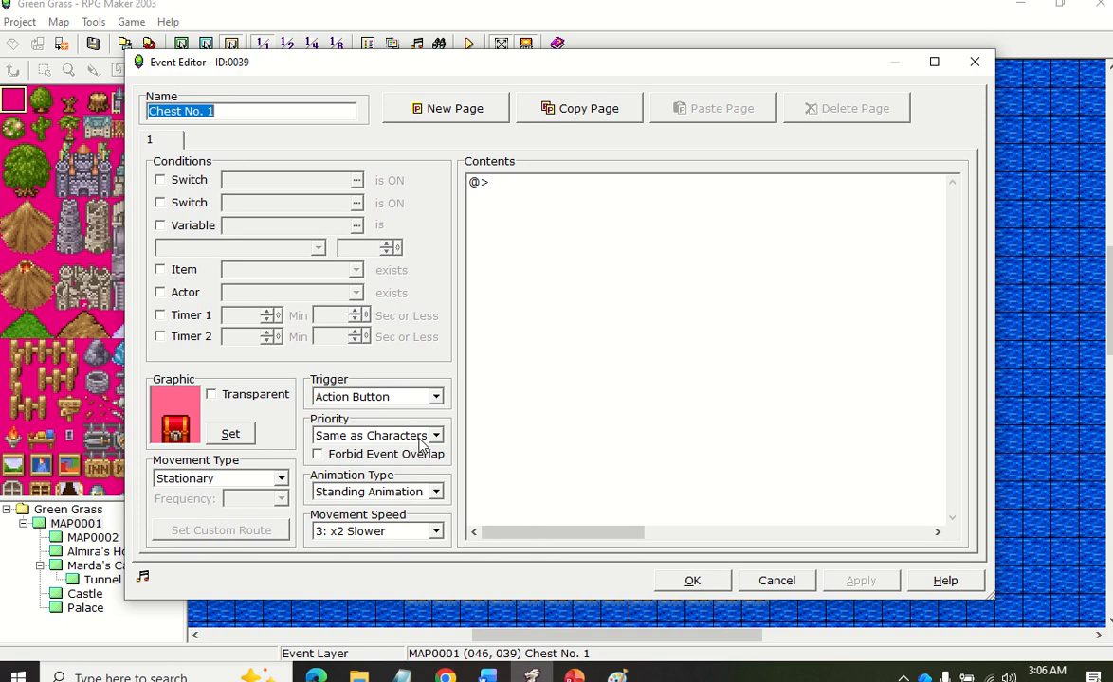
pyautogui.click(713, 587)
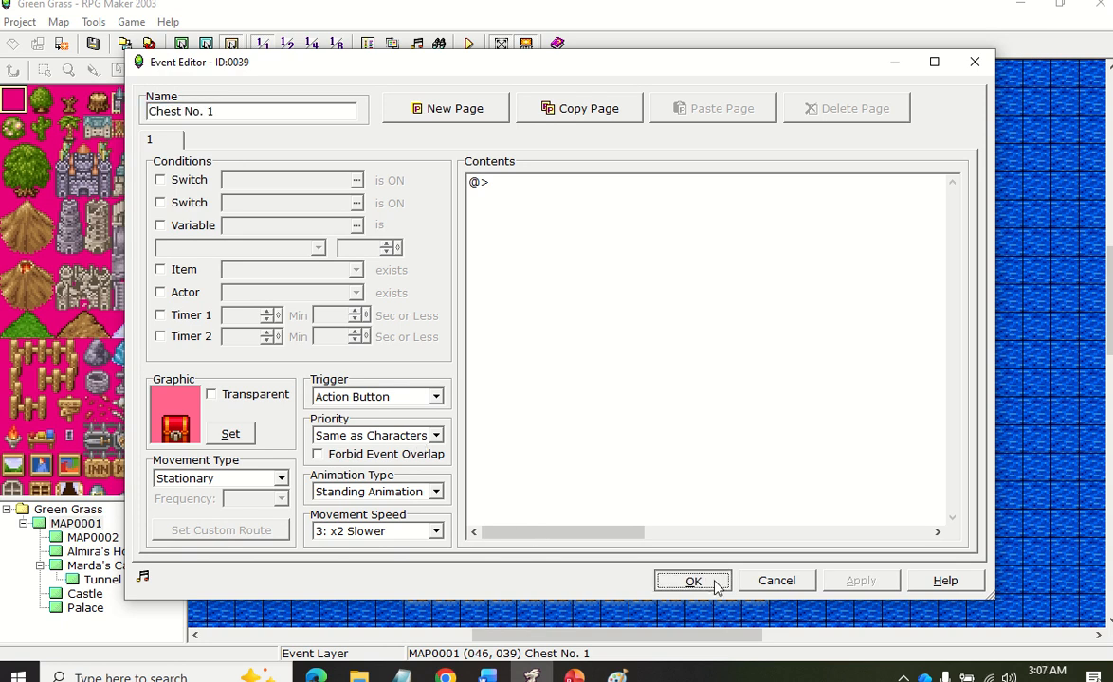
# Create an event at map tile (048, 039) with the brown chest graphic from Object1
pyautogui.rightClick(705, 277)
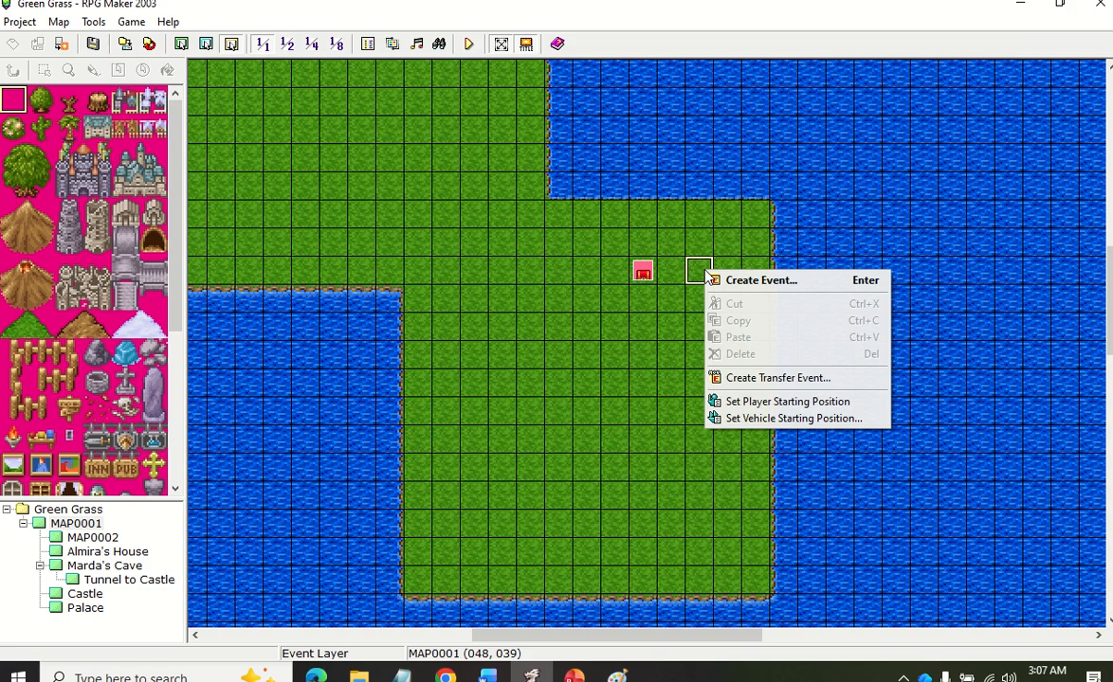
pyautogui.click(735, 281)
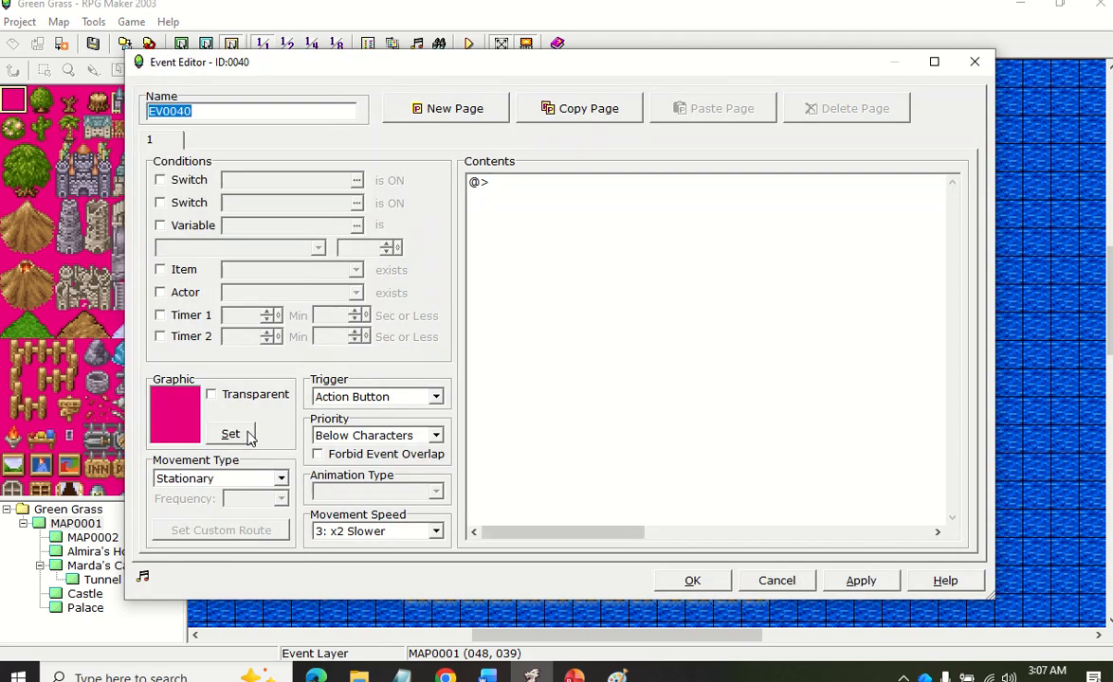
pyautogui.click(230, 434)
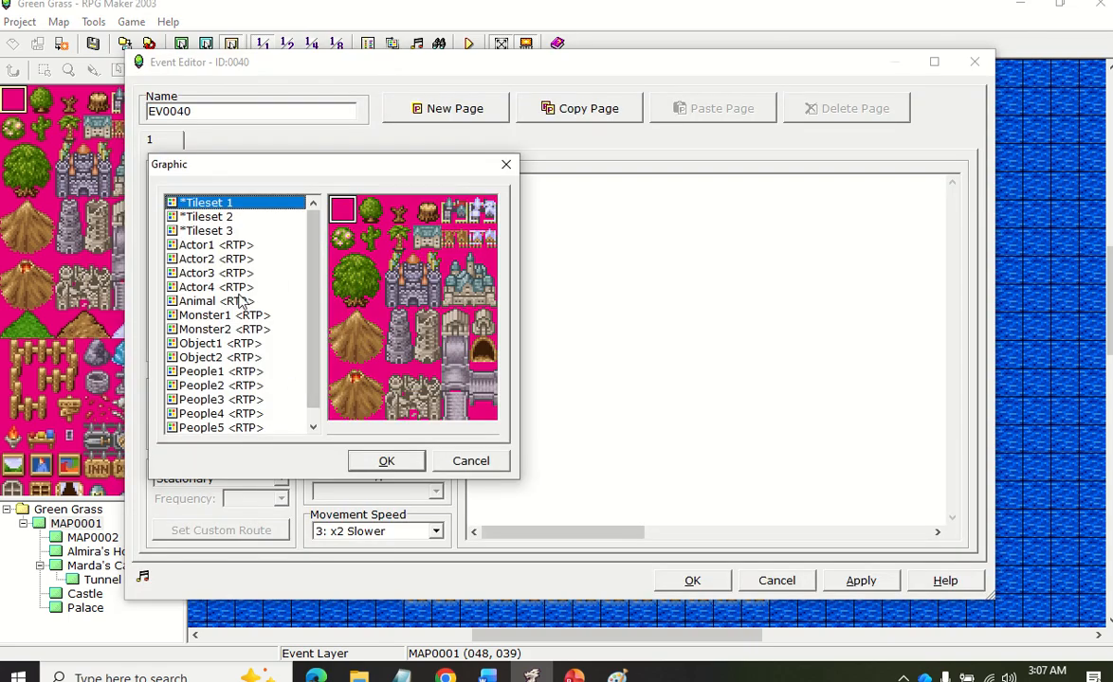
pyautogui.click(218, 356)
pyautogui.click(228, 344)
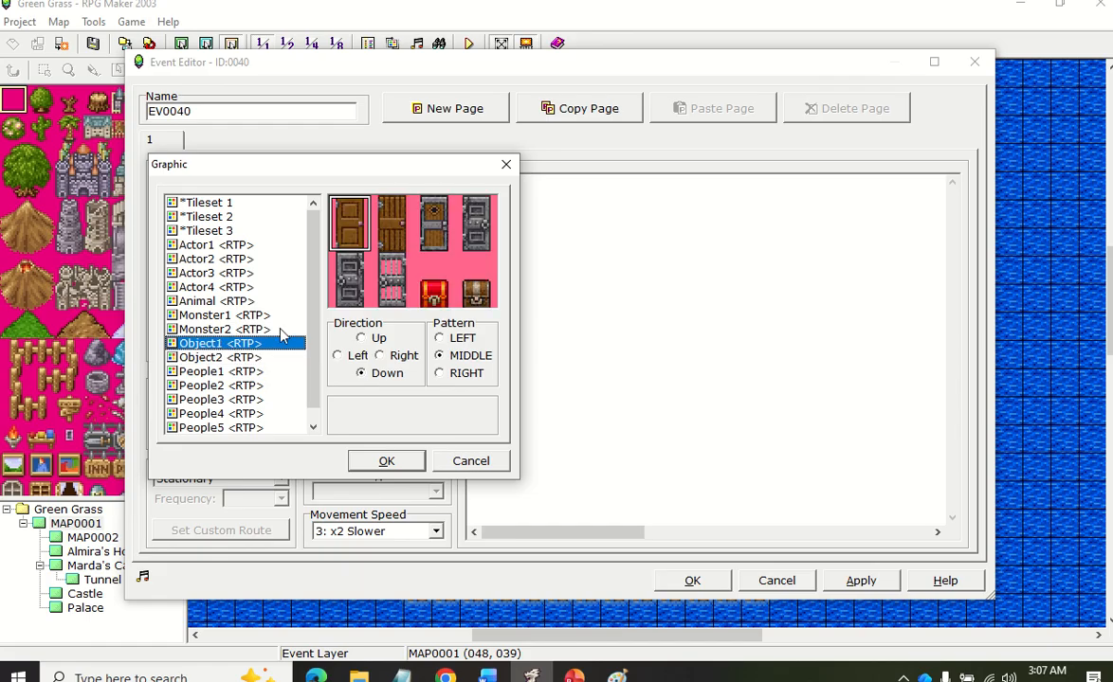
pyautogui.doubleClick(436, 254)
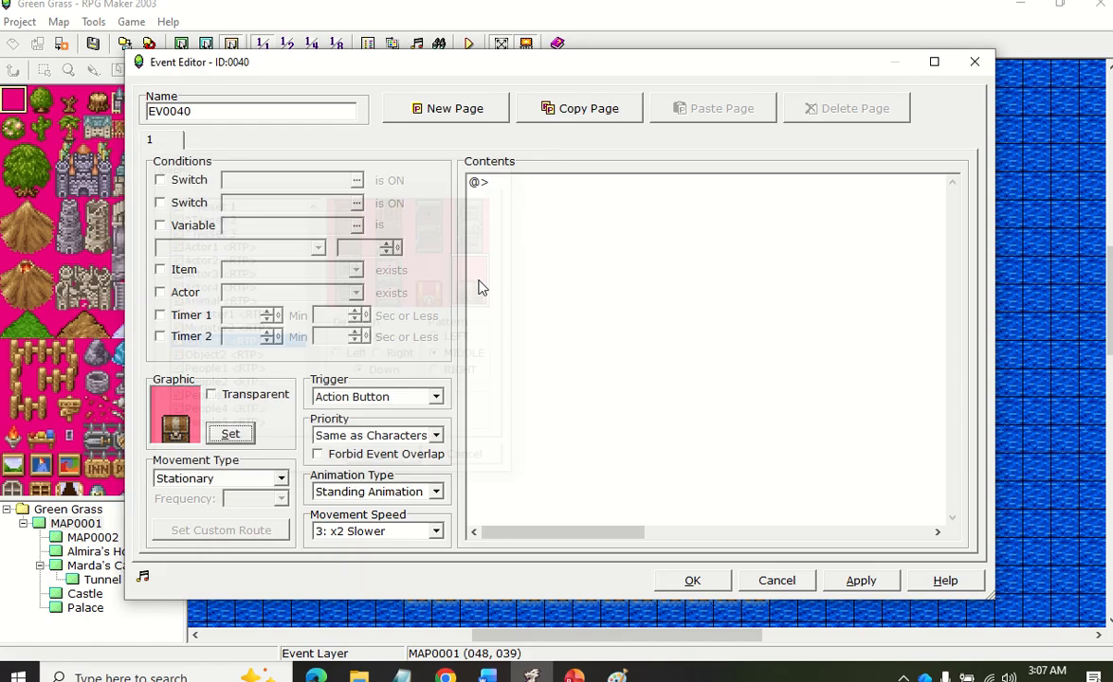
# Name the brown chest event "Chest No. 2" and save it
pyautogui.doubleClick(235, 114)
pyautogui.write('Che')
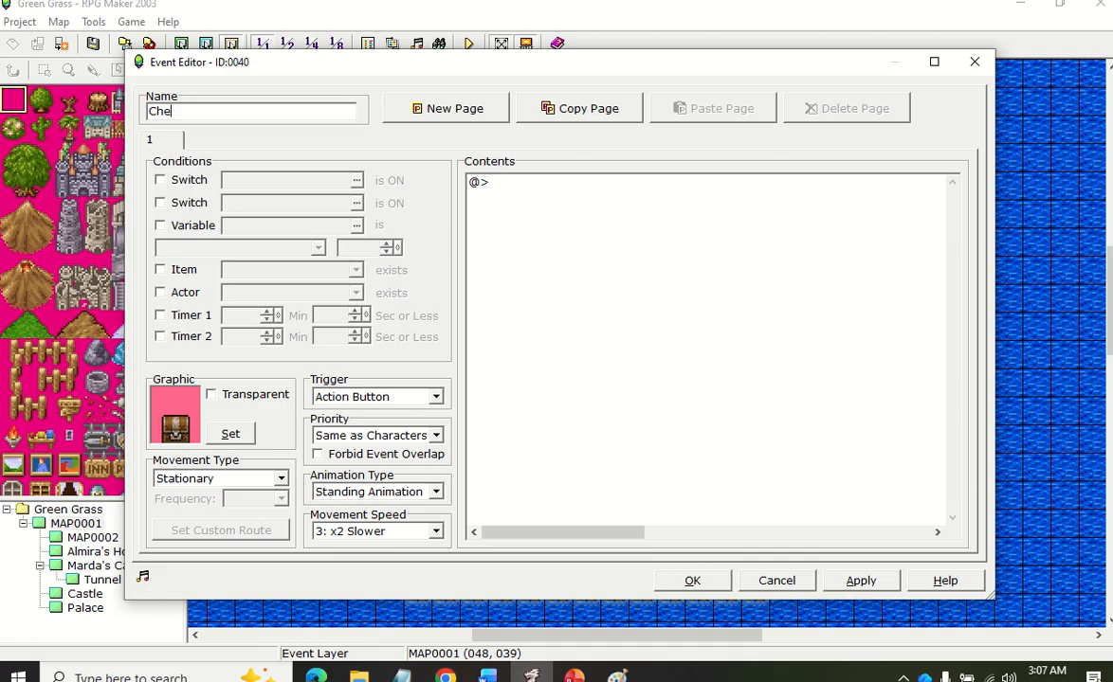
pyautogui.write('st No. 2')
pyautogui.click(693, 580)
# In the graphic settings of the Chest No. 1 event, preview the Actor3 sprites facing Right, Up and Down
pyautogui.doubleClick(643, 272)
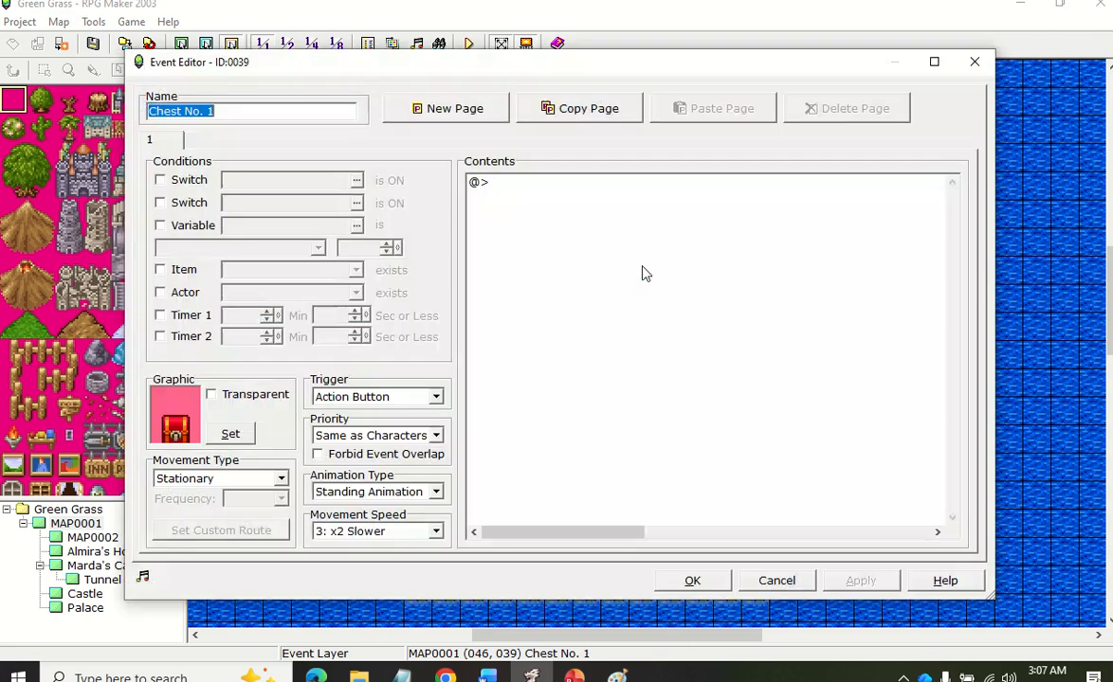
pyautogui.click(701, 585)
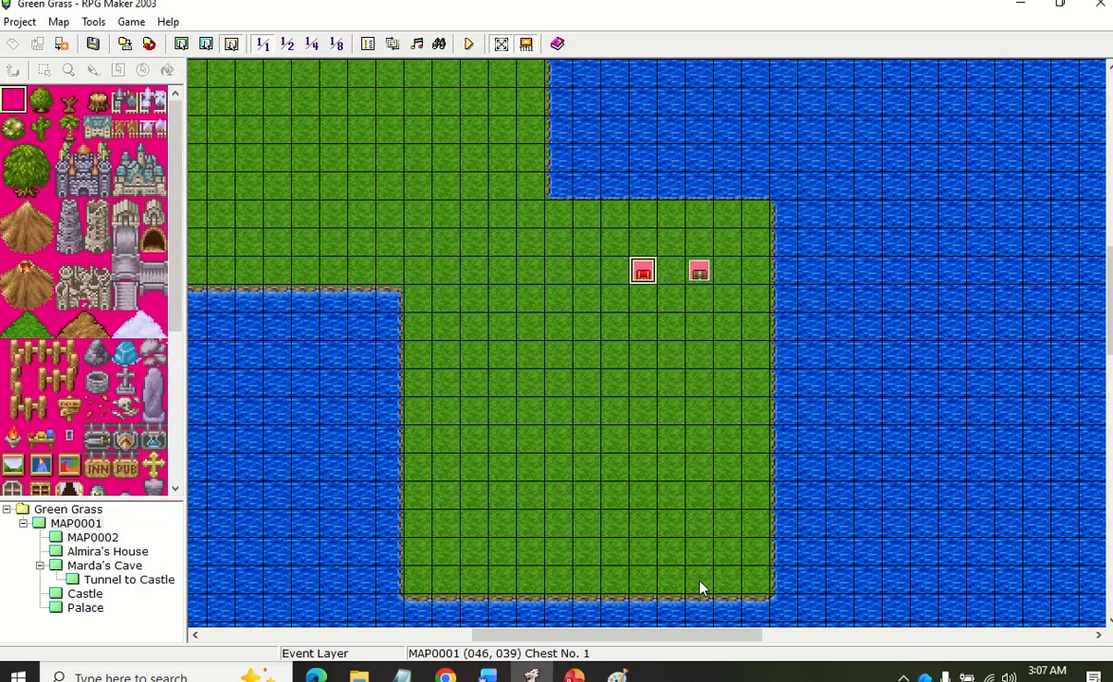
pyautogui.doubleClick(643, 273)
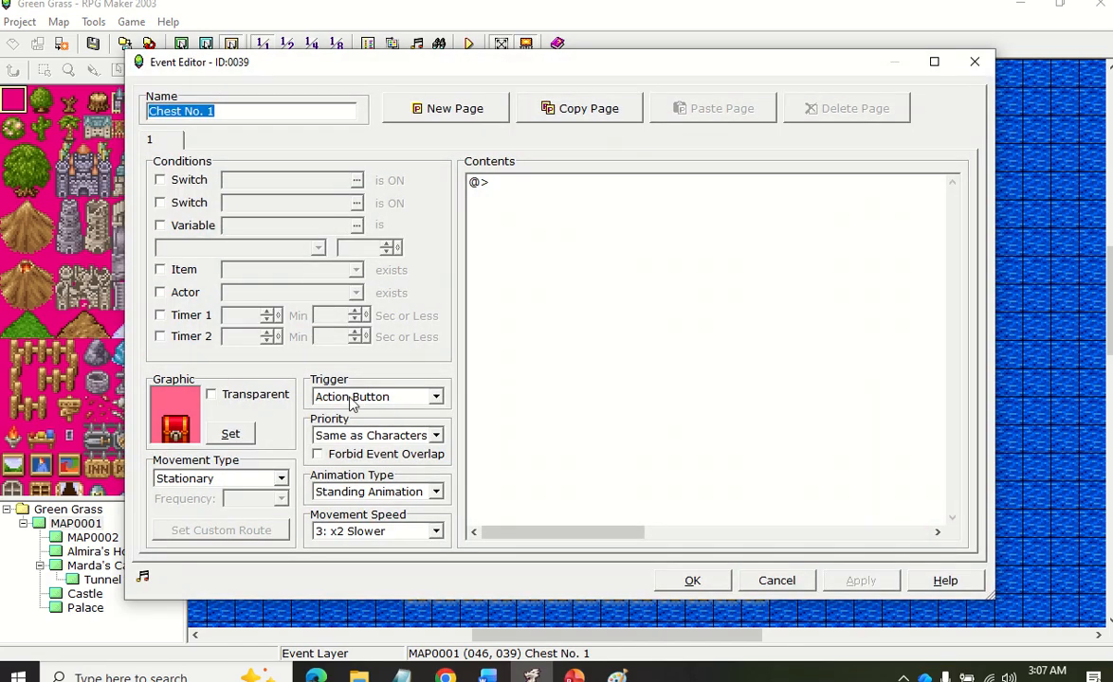
pyautogui.click(234, 432)
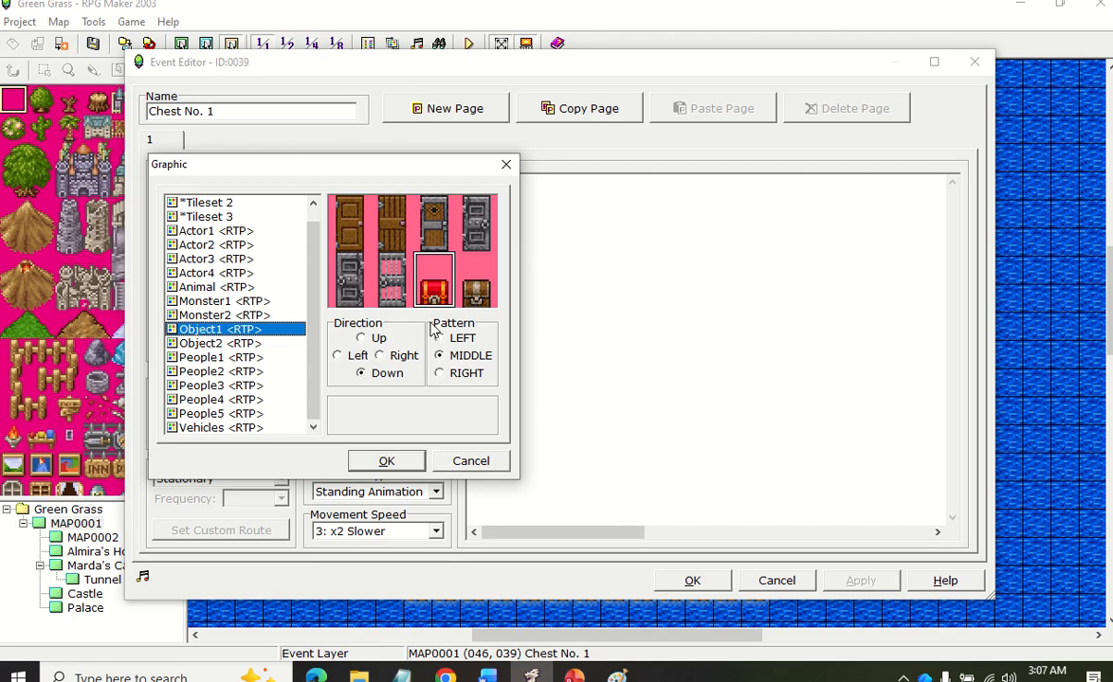
pyautogui.click(216, 259)
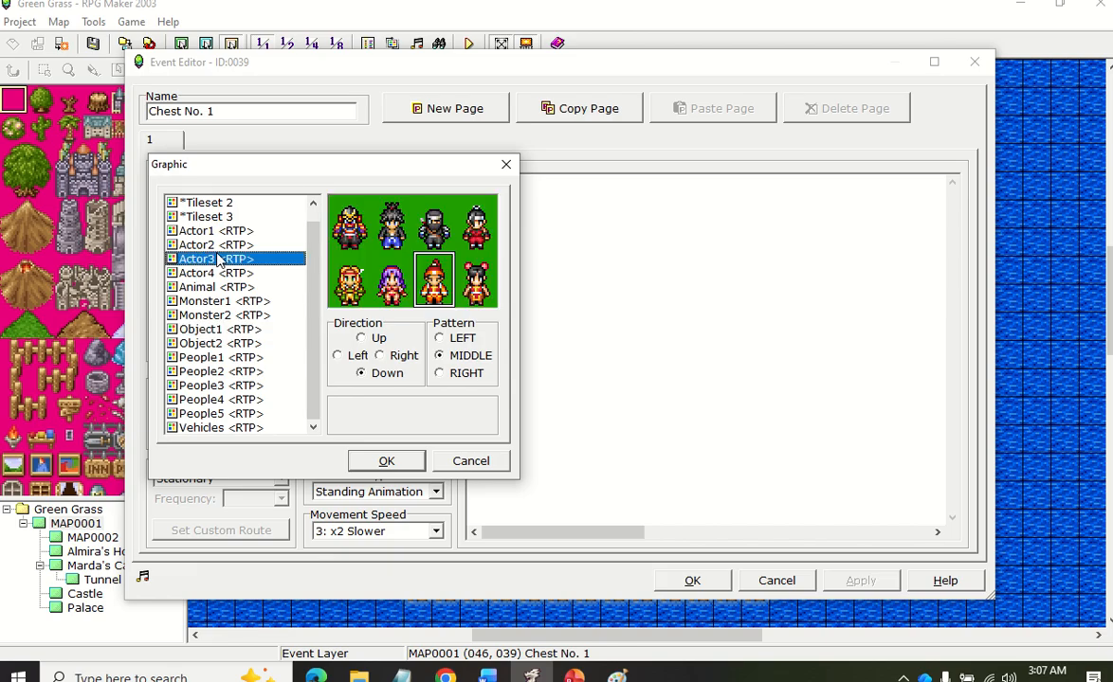
pyautogui.click(379, 356)
pyautogui.click(361, 339)
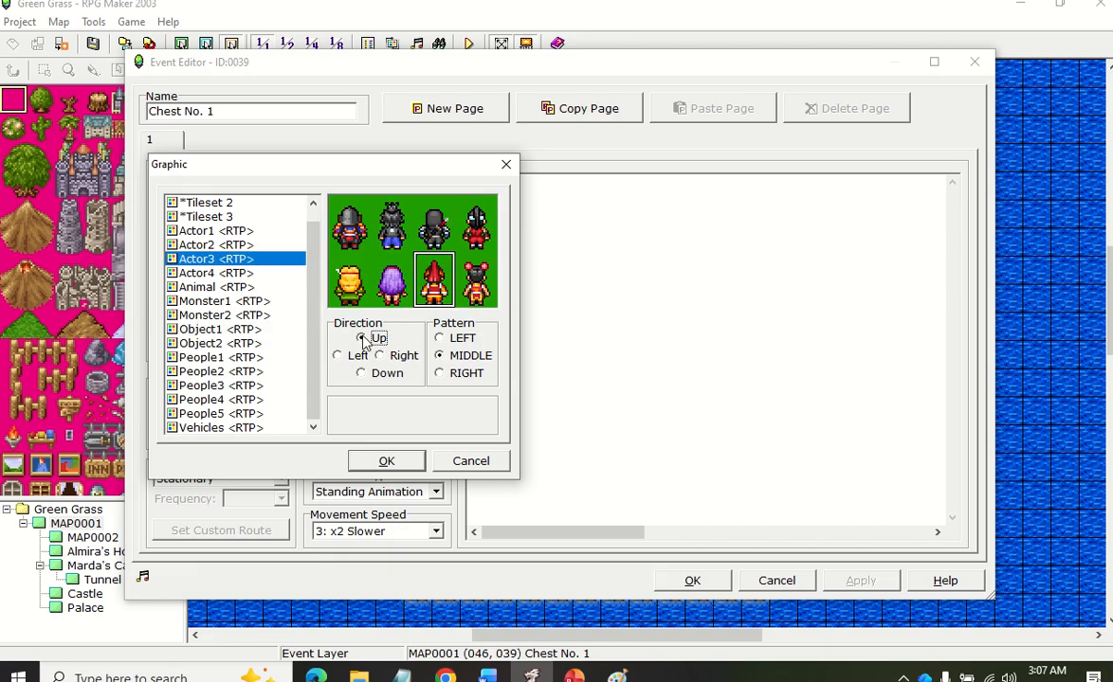
pyautogui.click(368, 376)
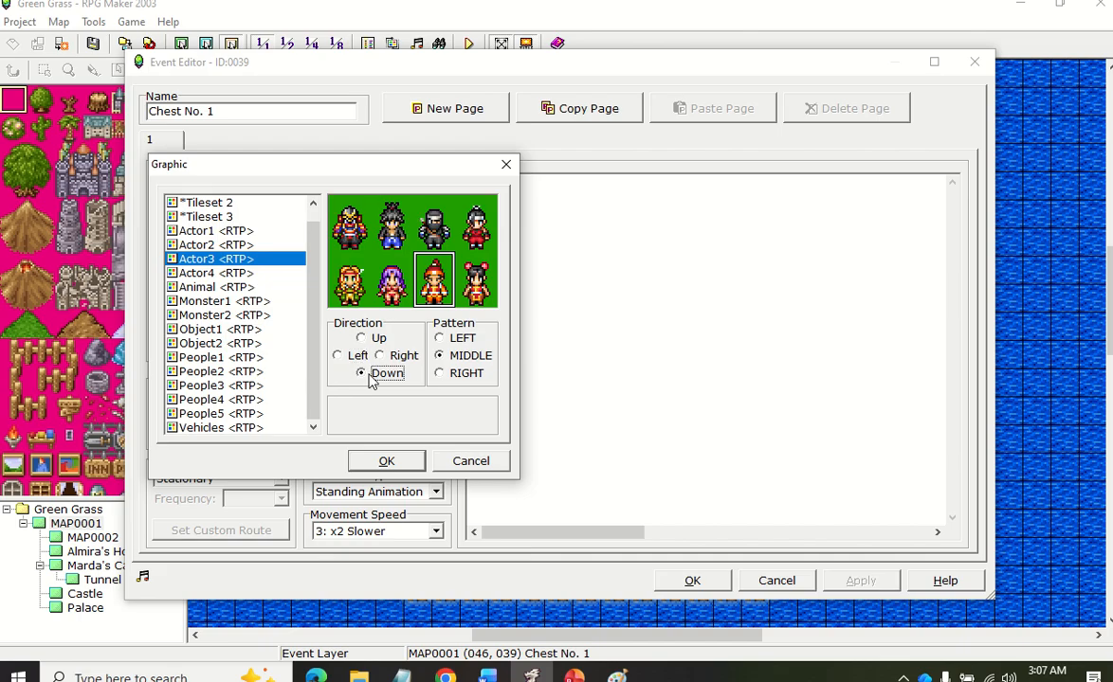
# Preview the Object1 red chest in the Right, Up and Left directions and accept the graphic with Direction Down
pyautogui.click(220, 329)
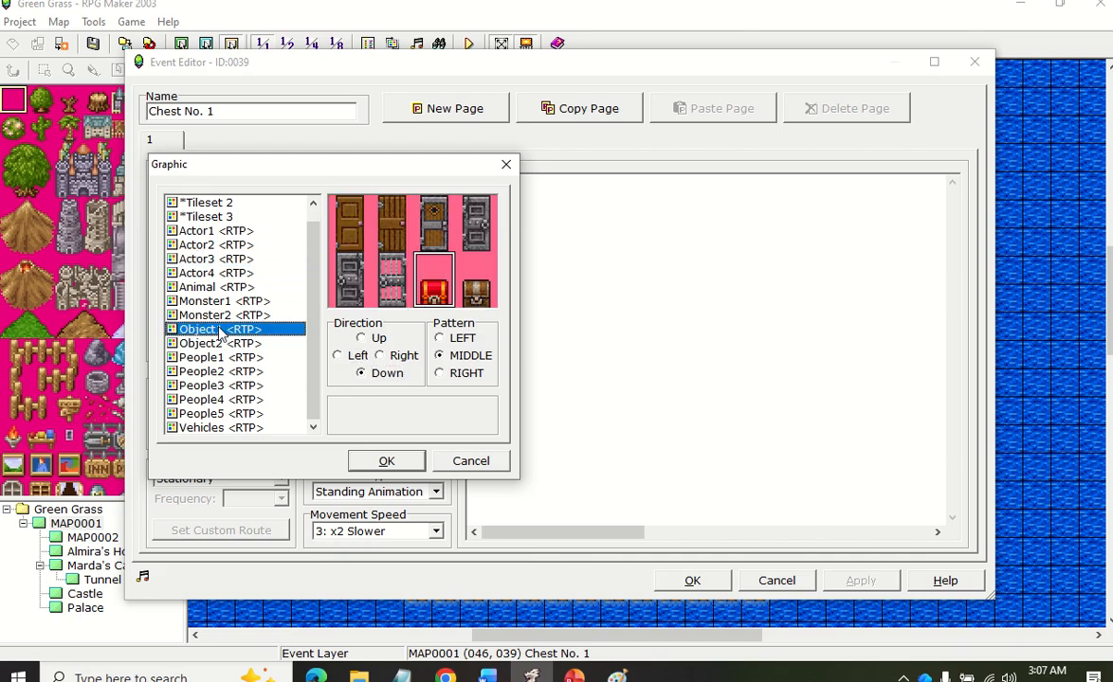
pyautogui.click(381, 355)
pyautogui.click(362, 339)
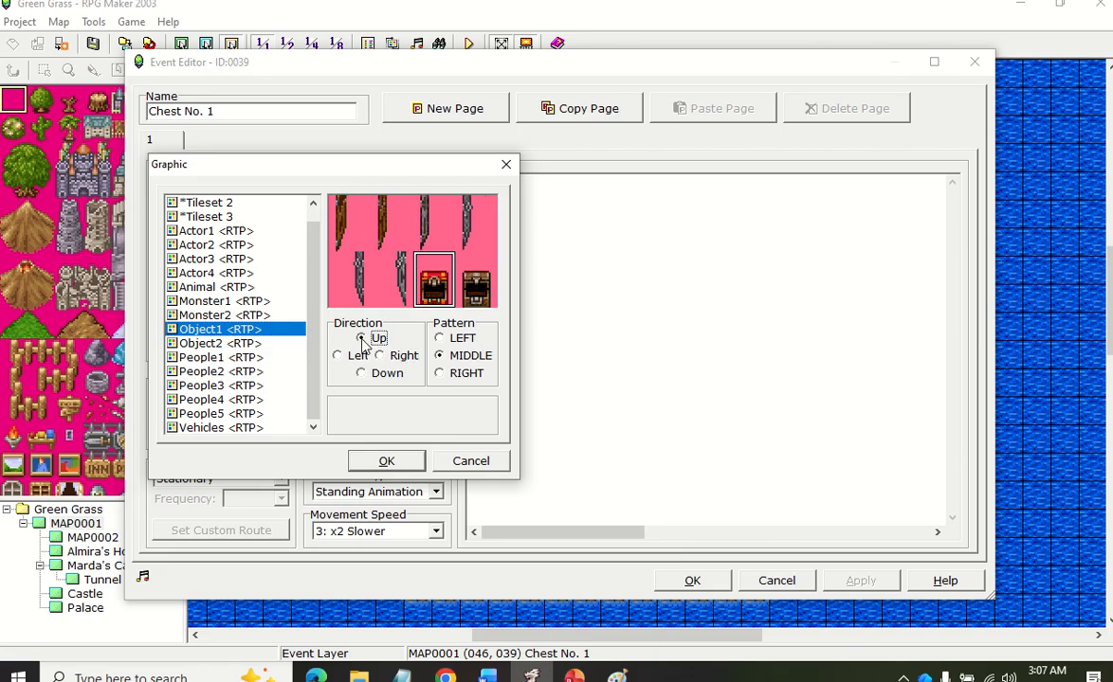
pyautogui.click(339, 355)
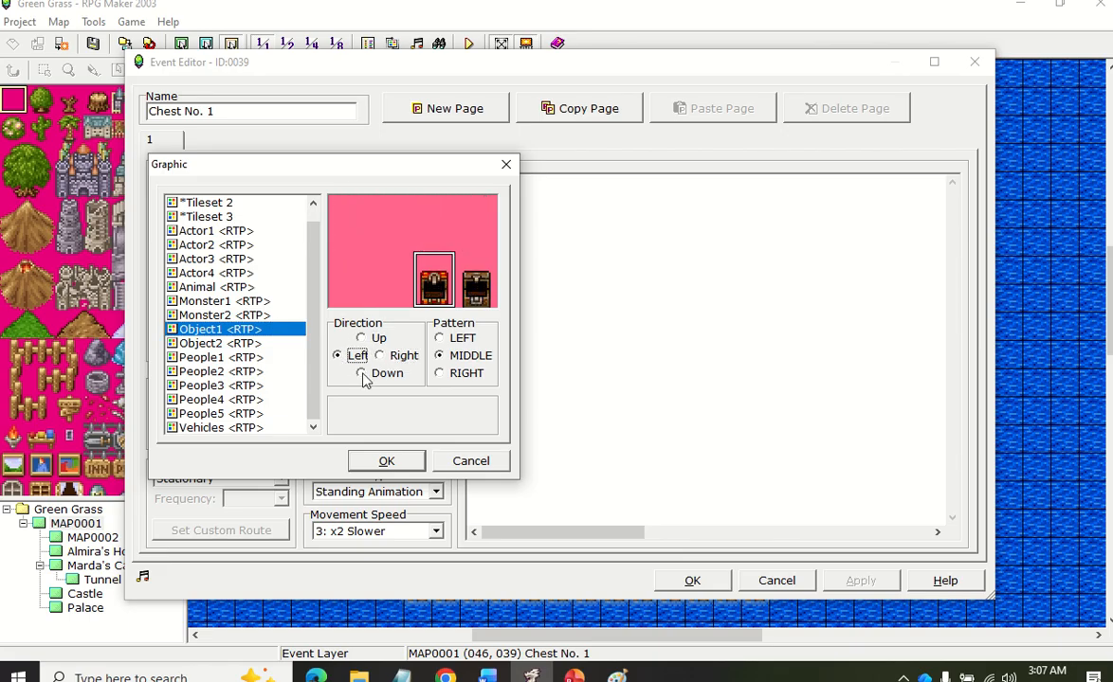
pyautogui.click(363, 374)
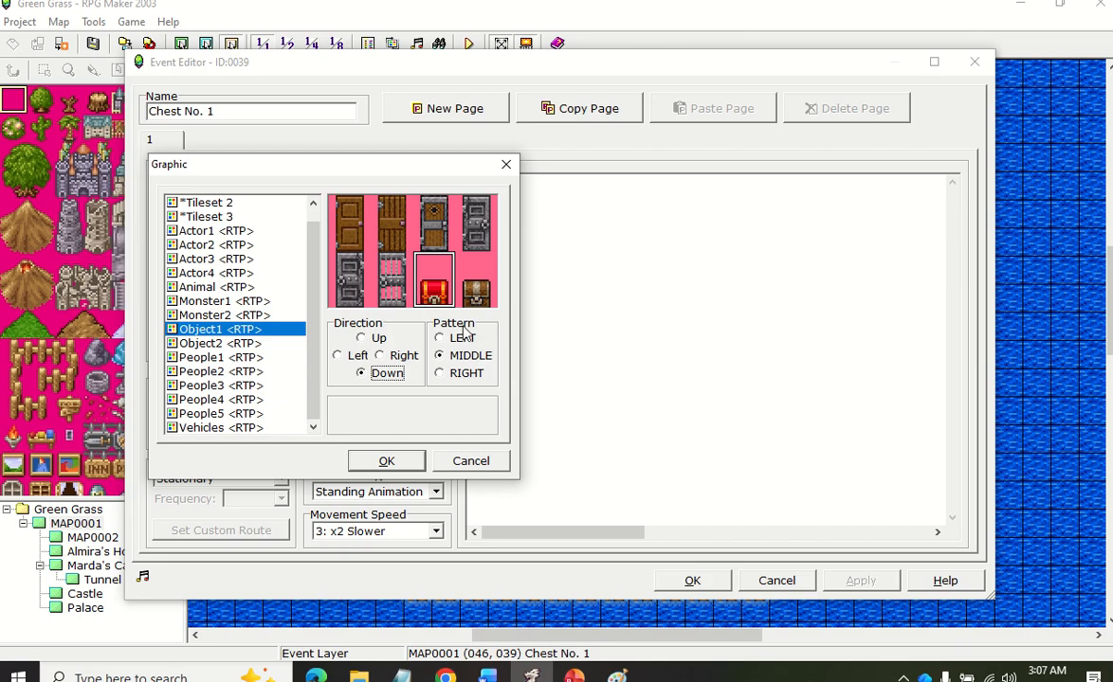
pyautogui.click(379, 356)
pyautogui.click(361, 338)
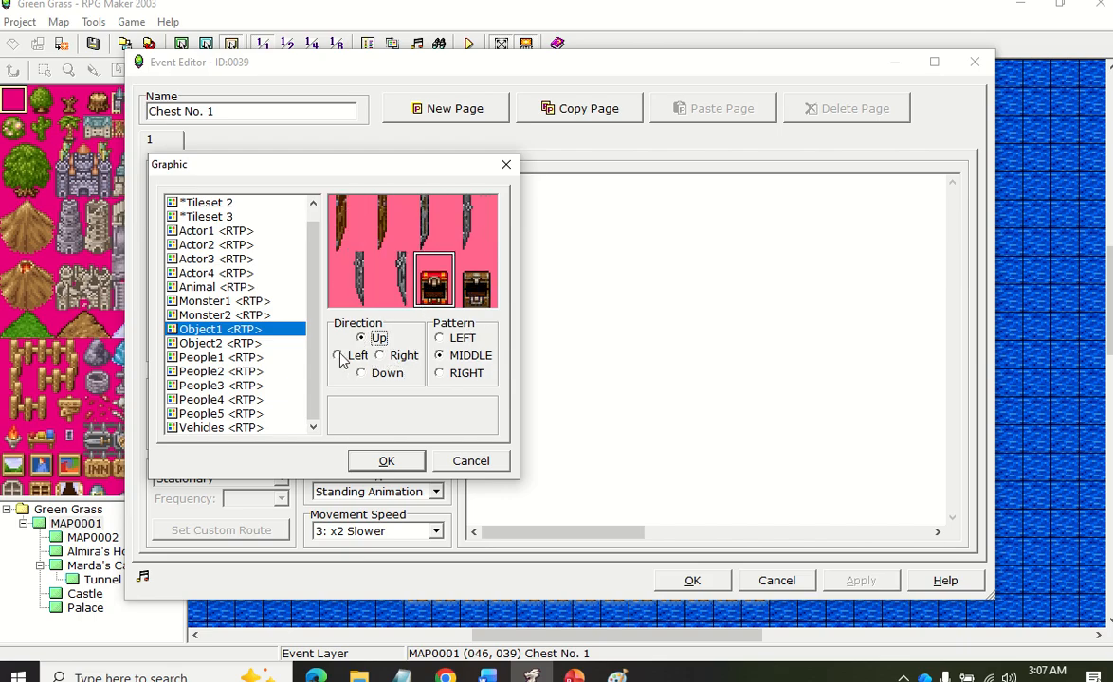
pyautogui.click(339, 356)
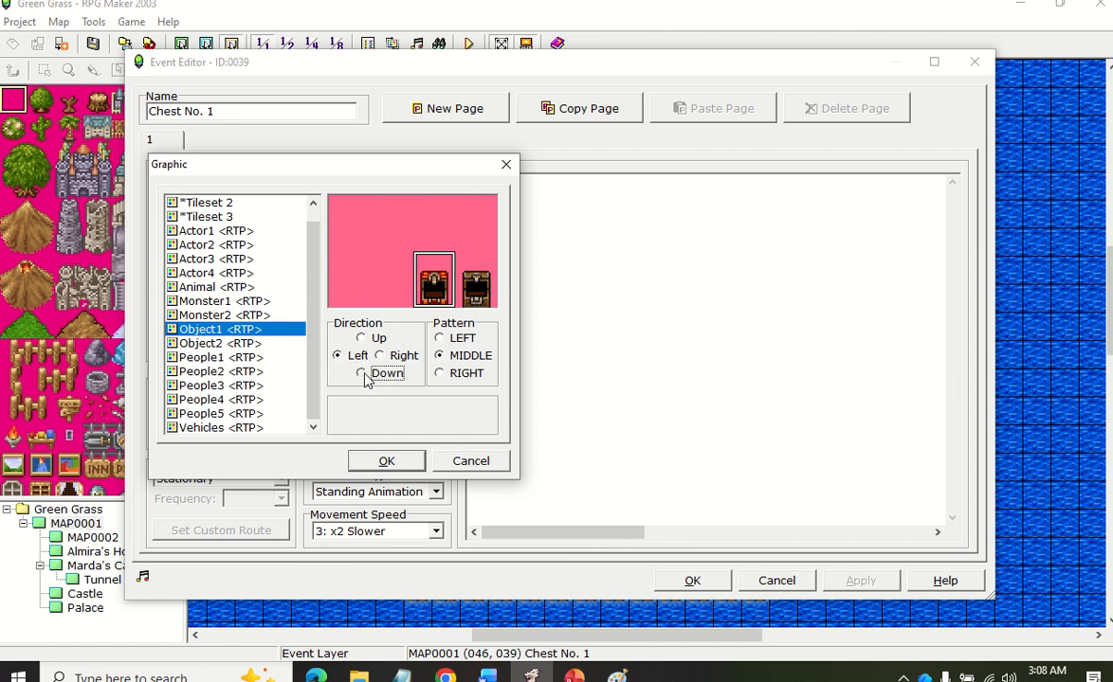
pyautogui.click(364, 375)
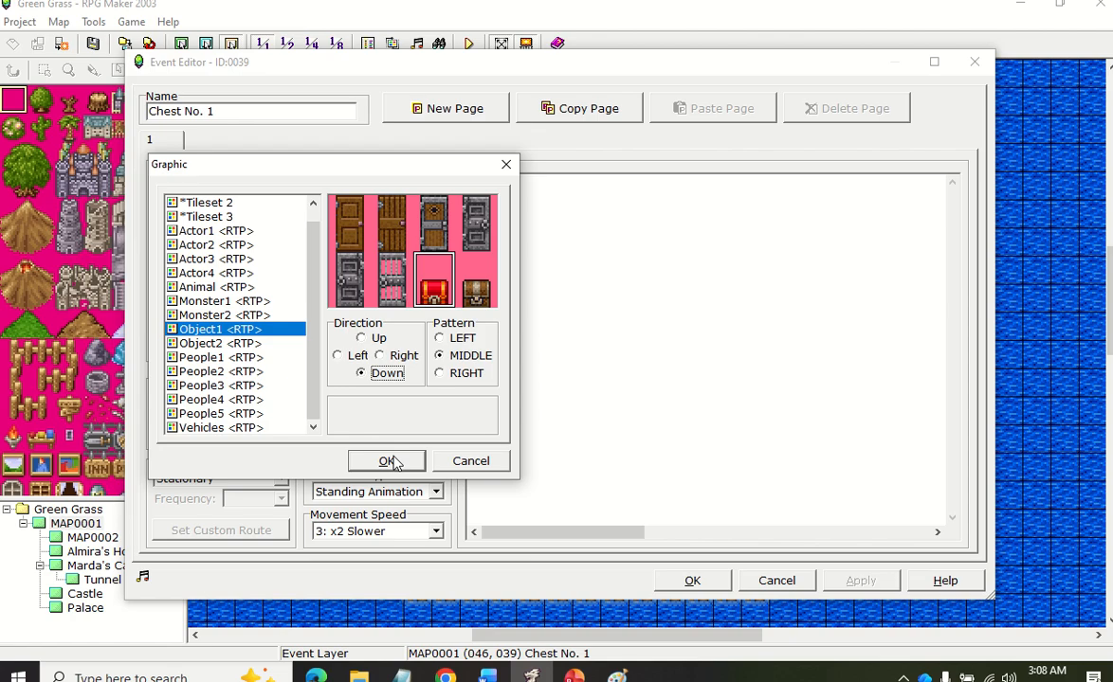
pyautogui.click(389, 462)
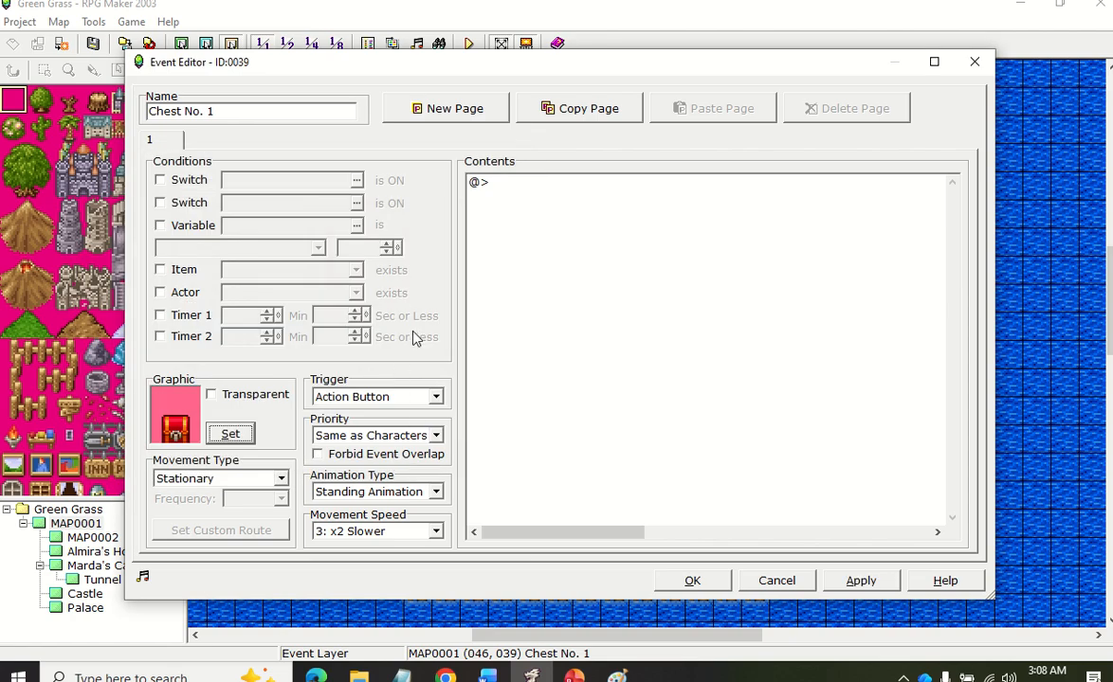
# Add a Set Move Route command to the event contents and target it at Chest No. 1
pyautogui.doubleClick(509, 189)
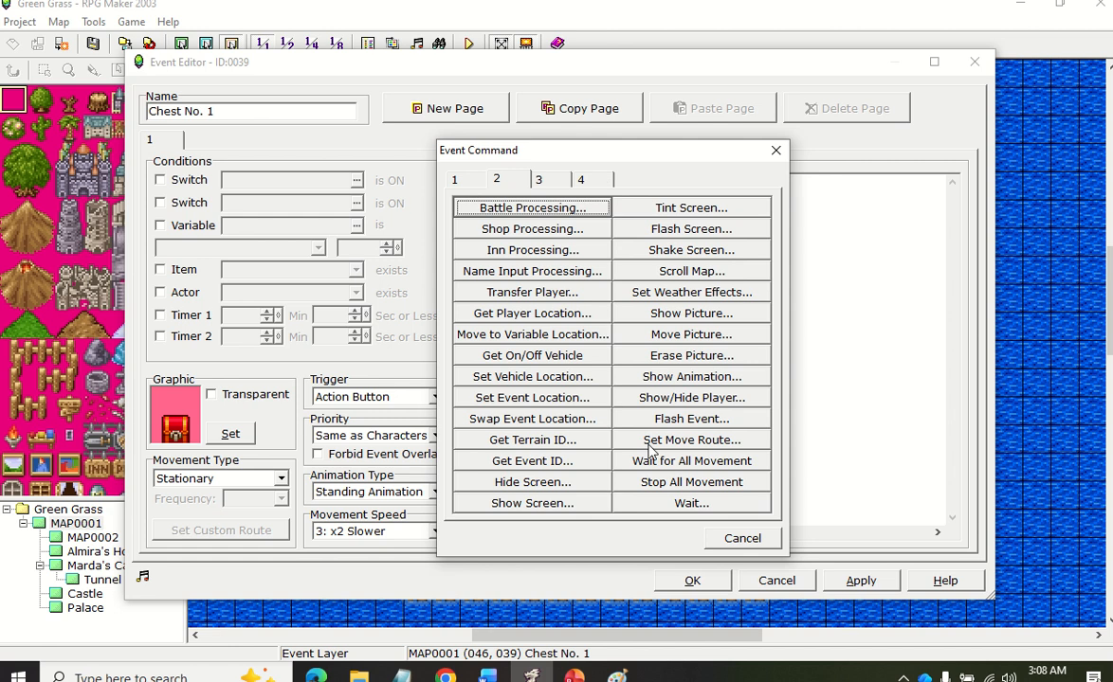
pyautogui.click(698, 443)
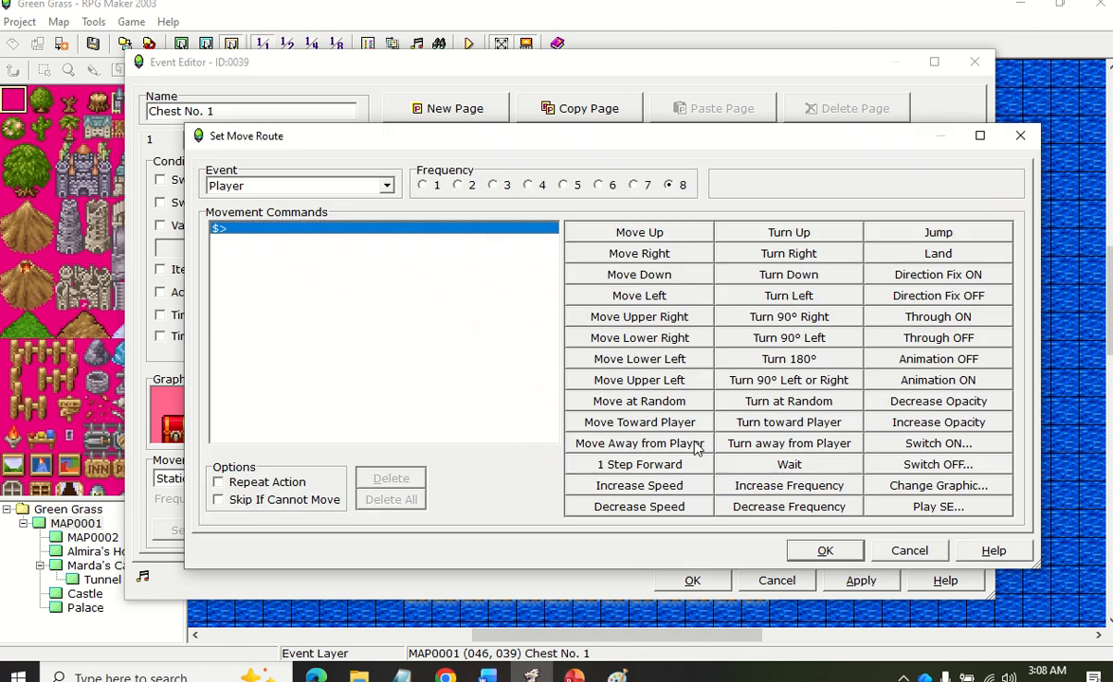
pyautogui.click(387, 186)
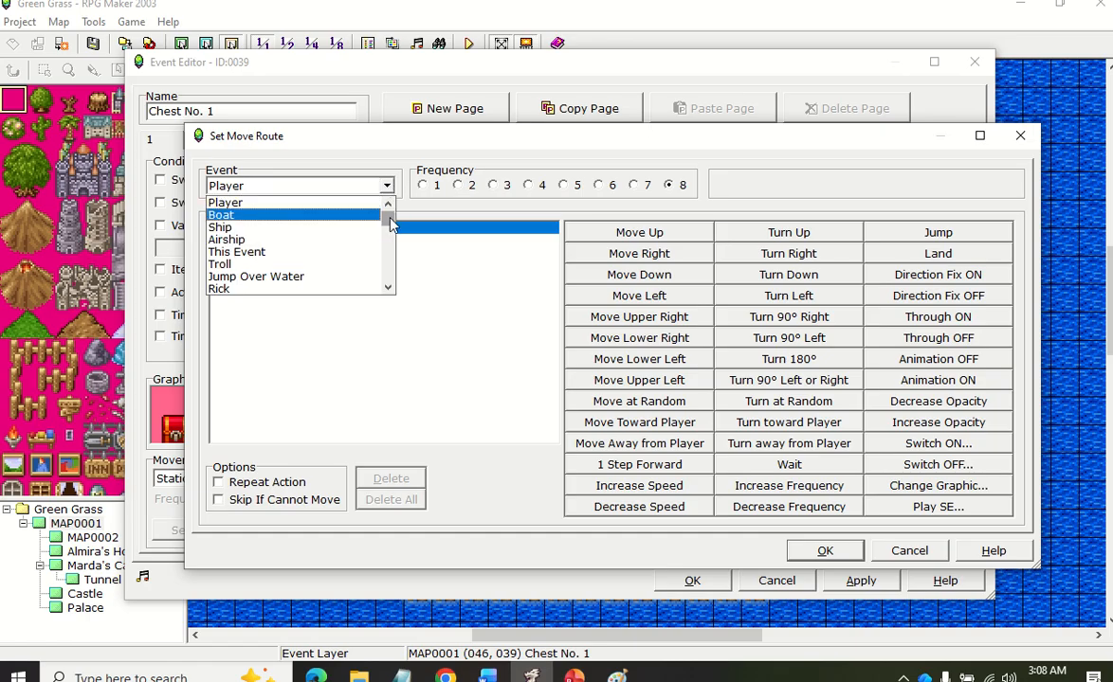
pyautogui.moveTo(390, 217); pyautogui.dragTo(393, 282)
pyautogui.click(308, 278)
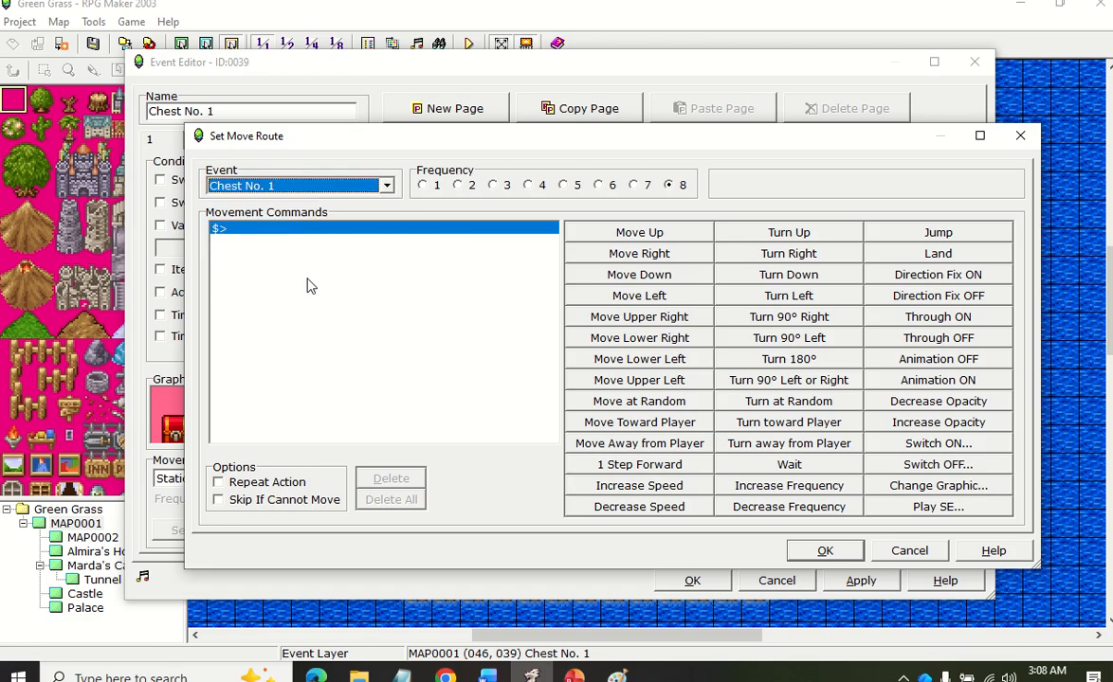
# Build the move route as Turn Right, Wait, Turn Up, Wait, Turn Left, and apply it to the chest event
pyautogui.click(787, 254)
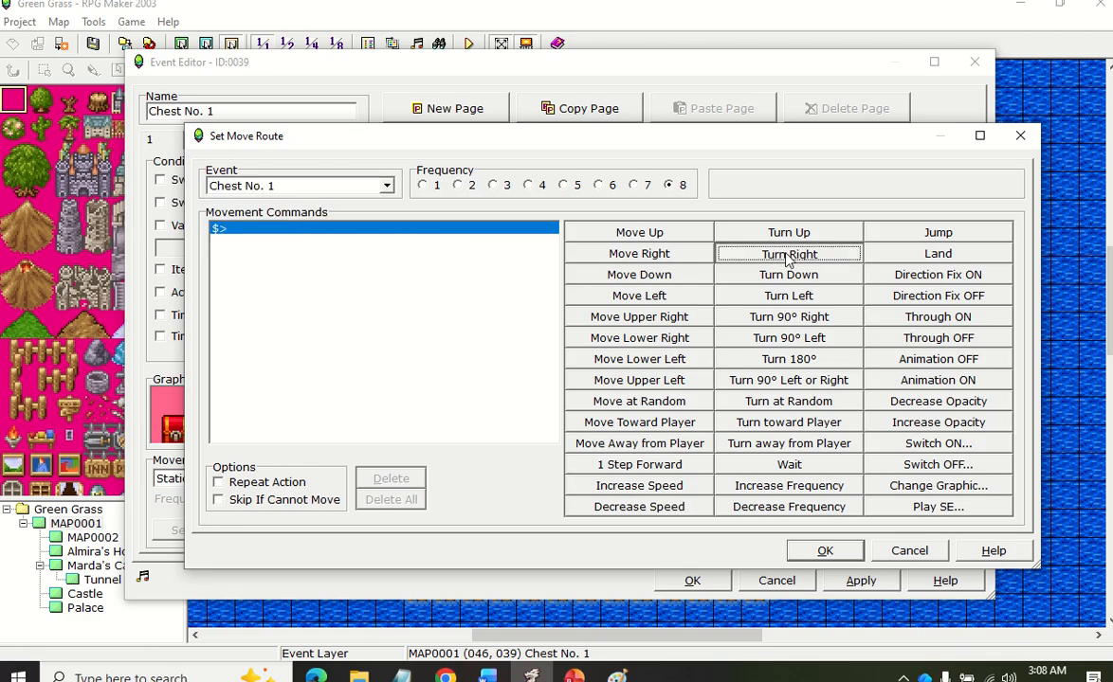
pyautogui.click(813, 467)
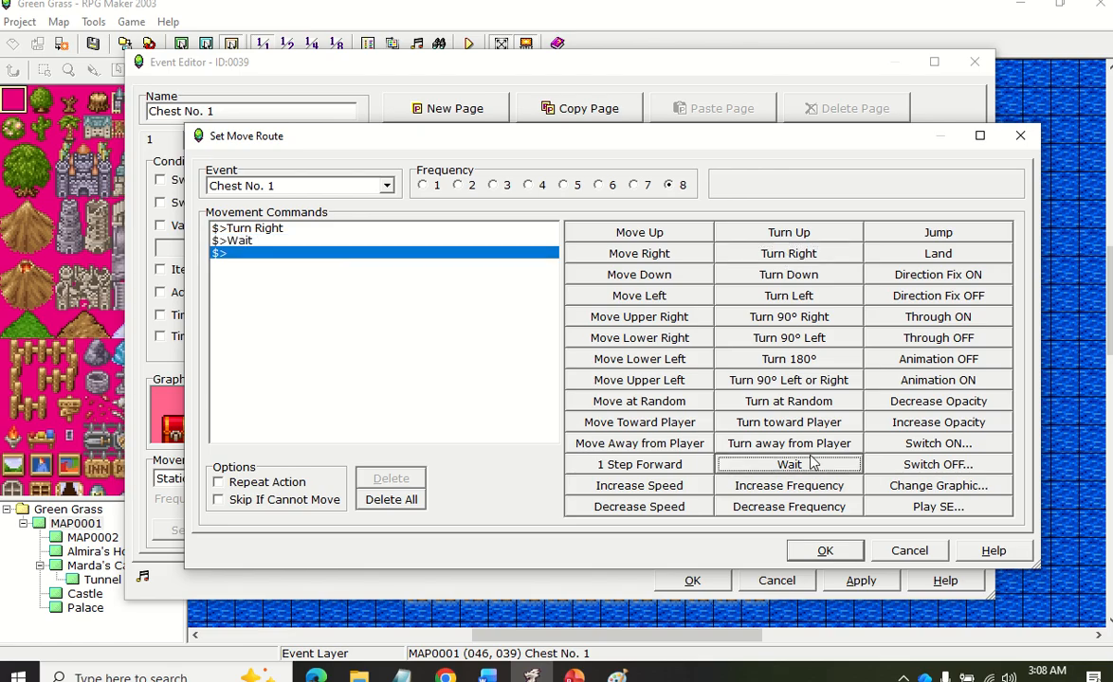
pyautogui.click(785, 237)
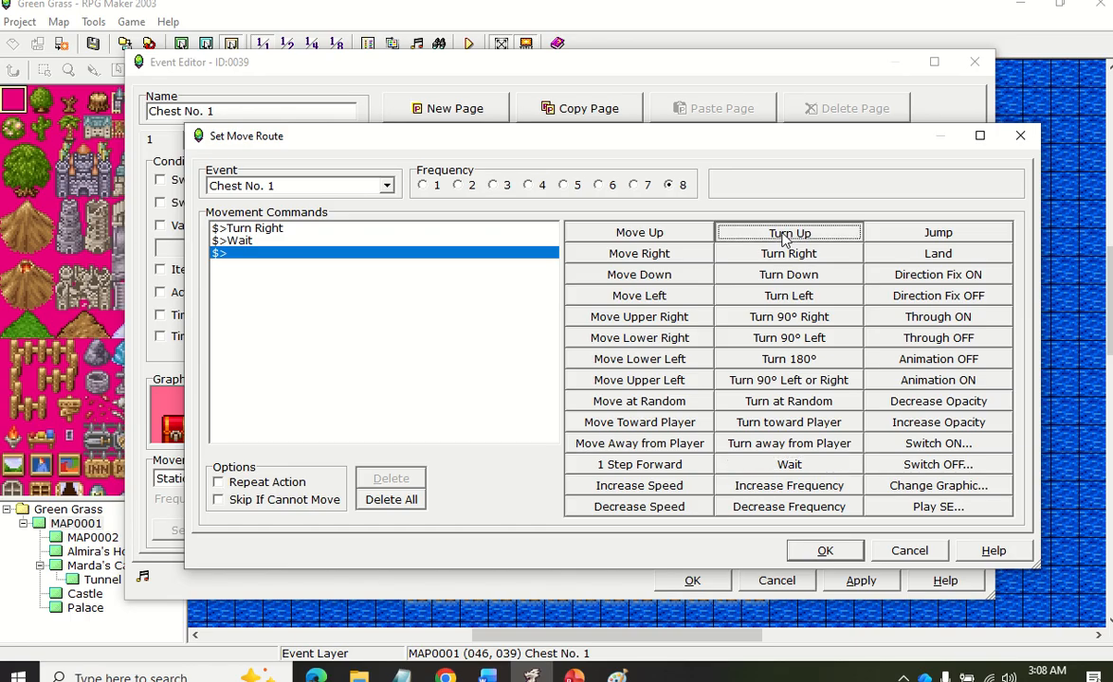
pyautogui.click(804, 469)
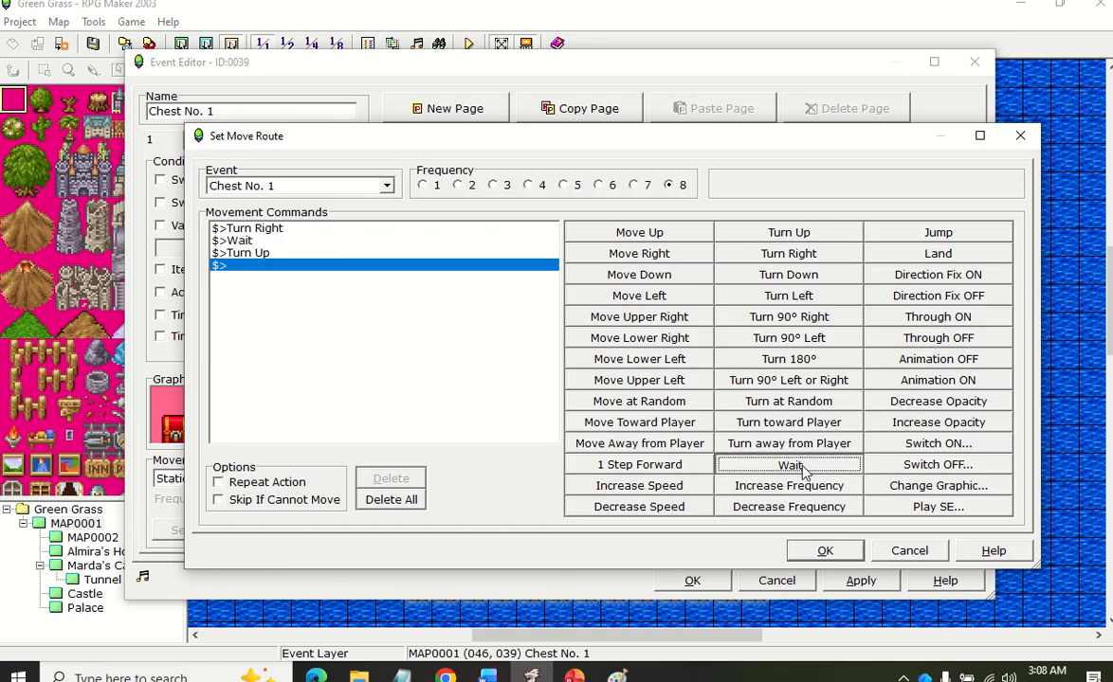
pyautogui.click(809, 298)
pyautogui.click(819, 550)
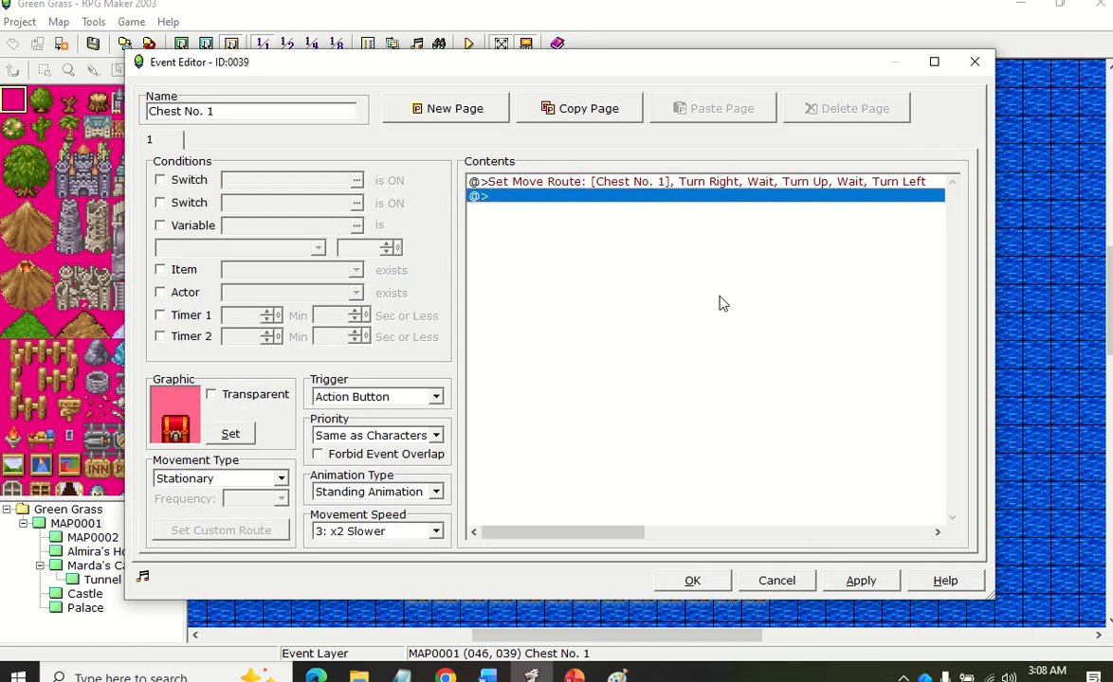
pyautogui.click(572, 181)
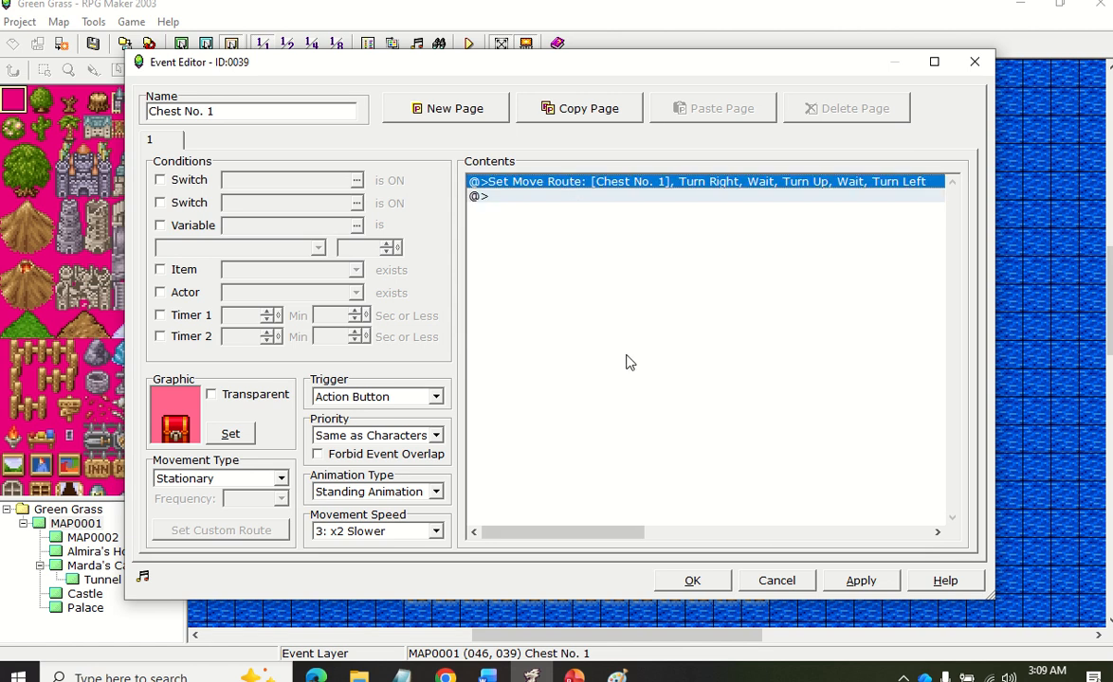
pyautogui.click(852, 584)
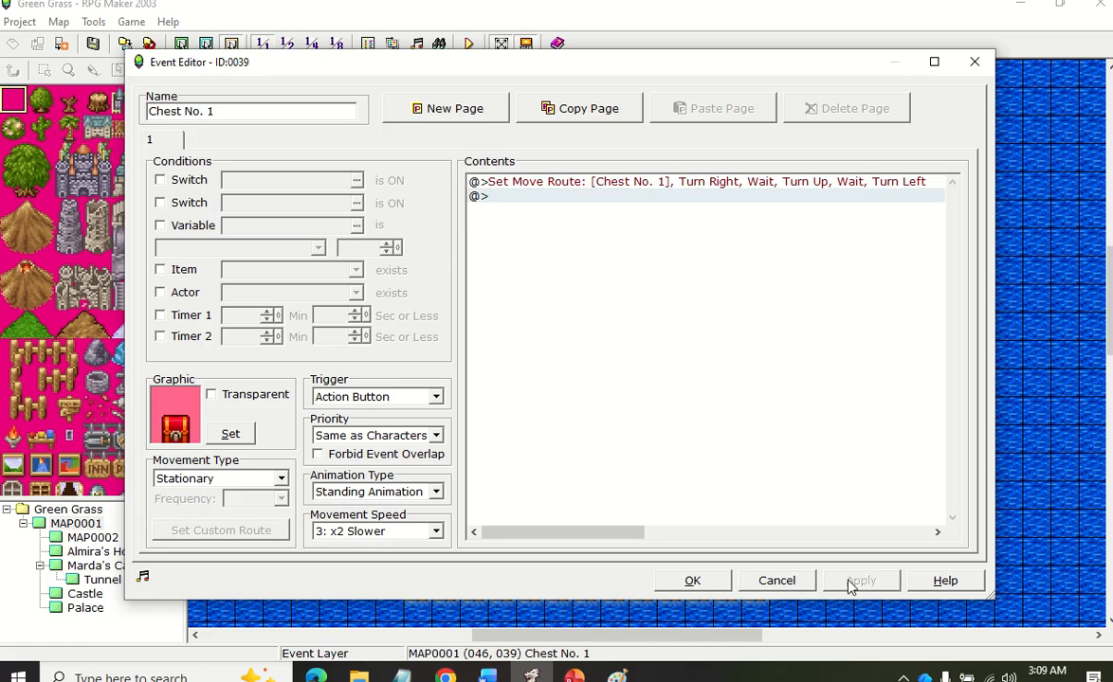
# Accept the Chest No. 1 event and paste its copied Set Move Route command into the Chest No. 2 event
pyautogui.click(692, 581)
pyautogui.click(700, 273)
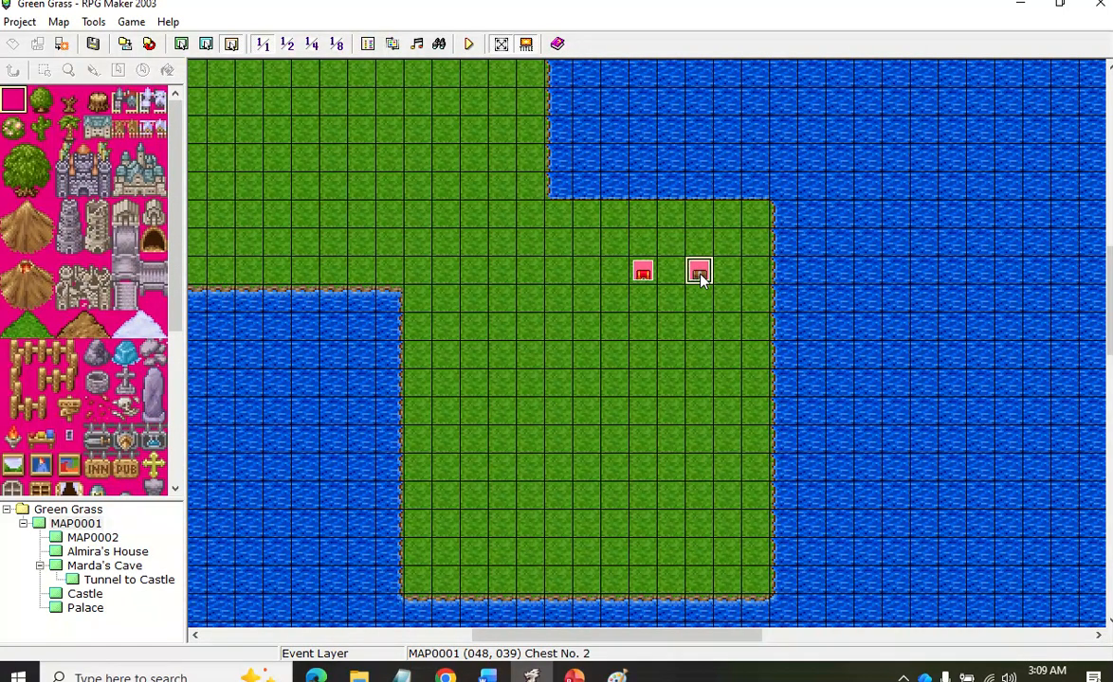
pyautogui.doubleClick(700, 275)
pyautogui.click(588, 186)
pyautogui.hotkey('ctrl', 'v')
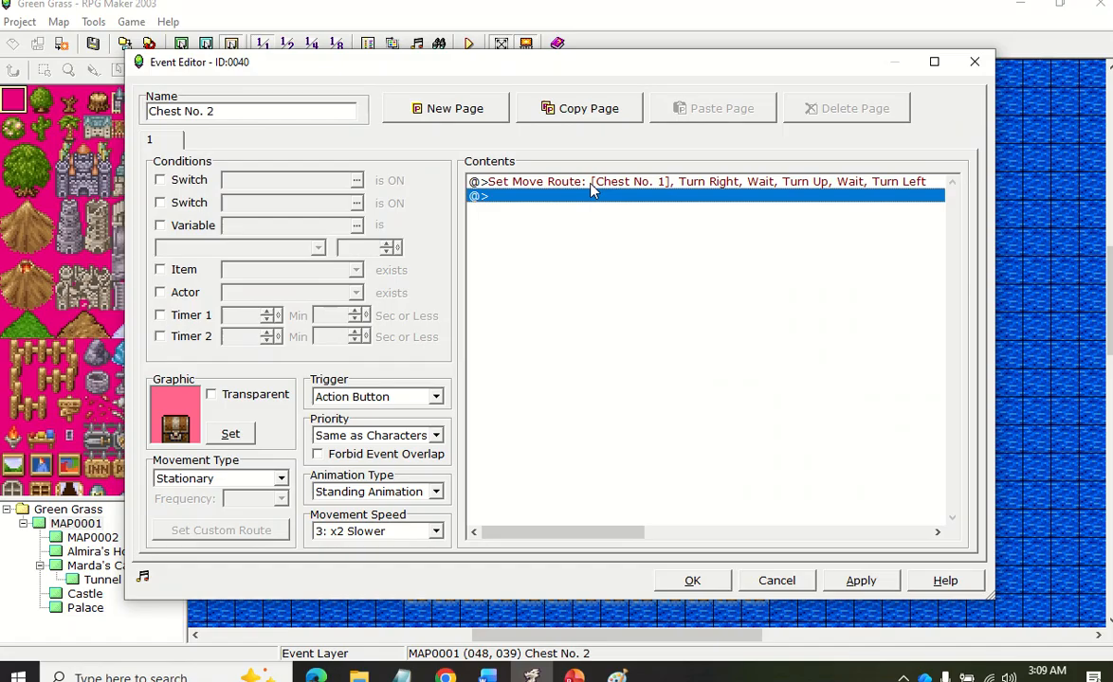
# Retarget the pasted move route at Chest No. 2, apply the change and accept the event
pyautogui.click(610, 183)
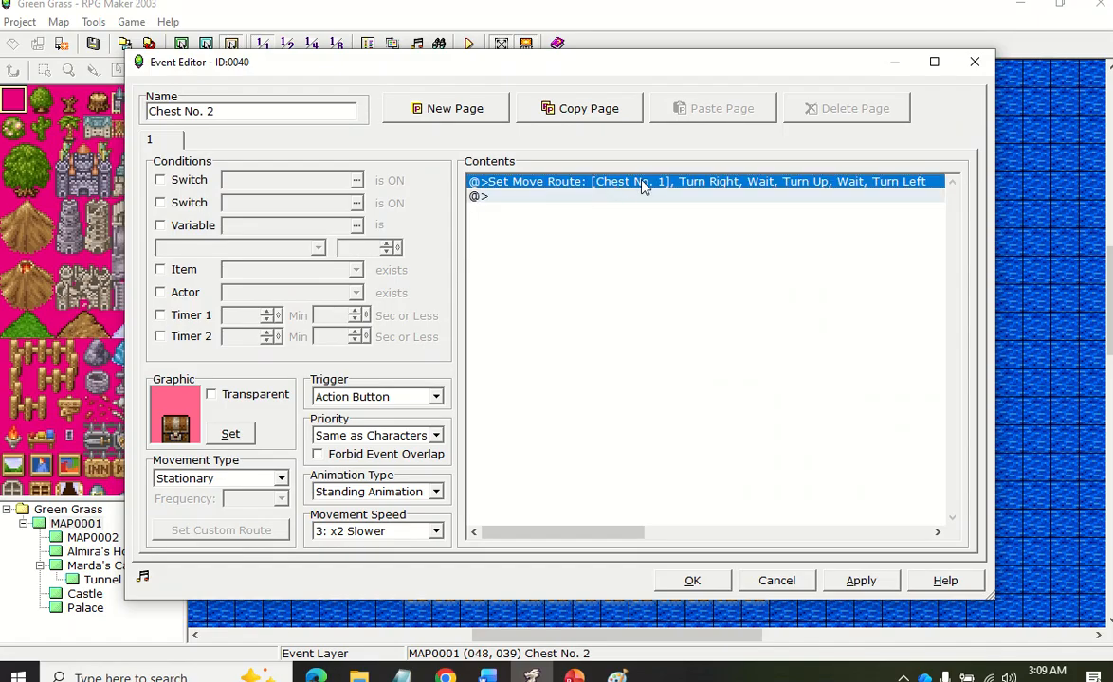
pyautogui.doubleClick(633, 186)
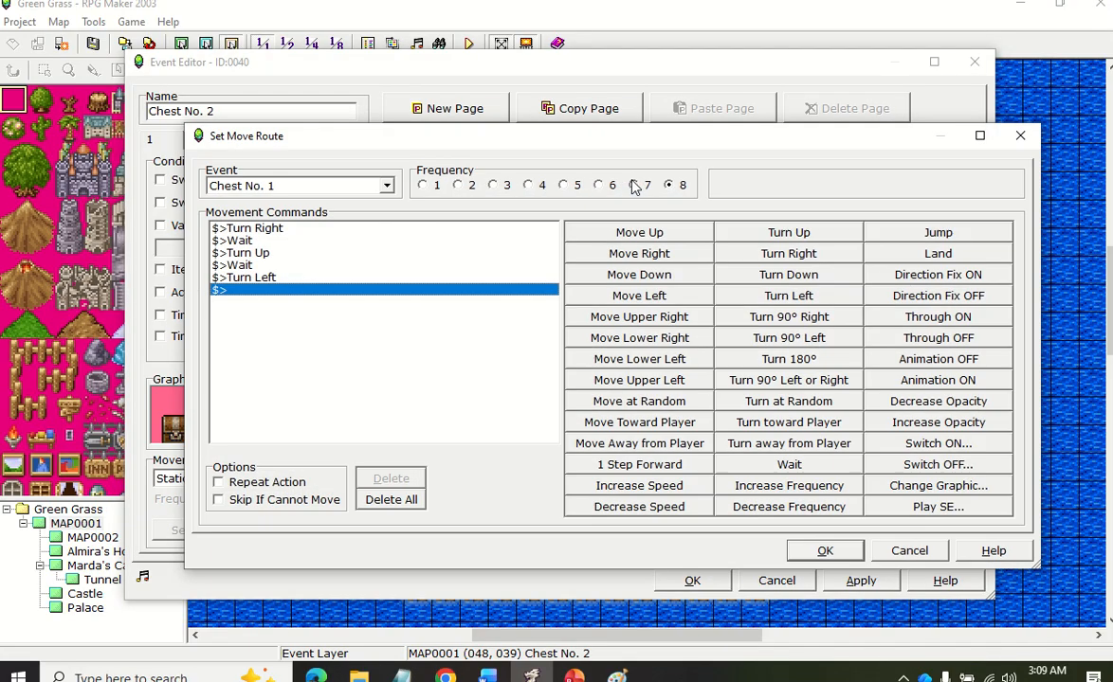
pyautogui.click(386, 187)
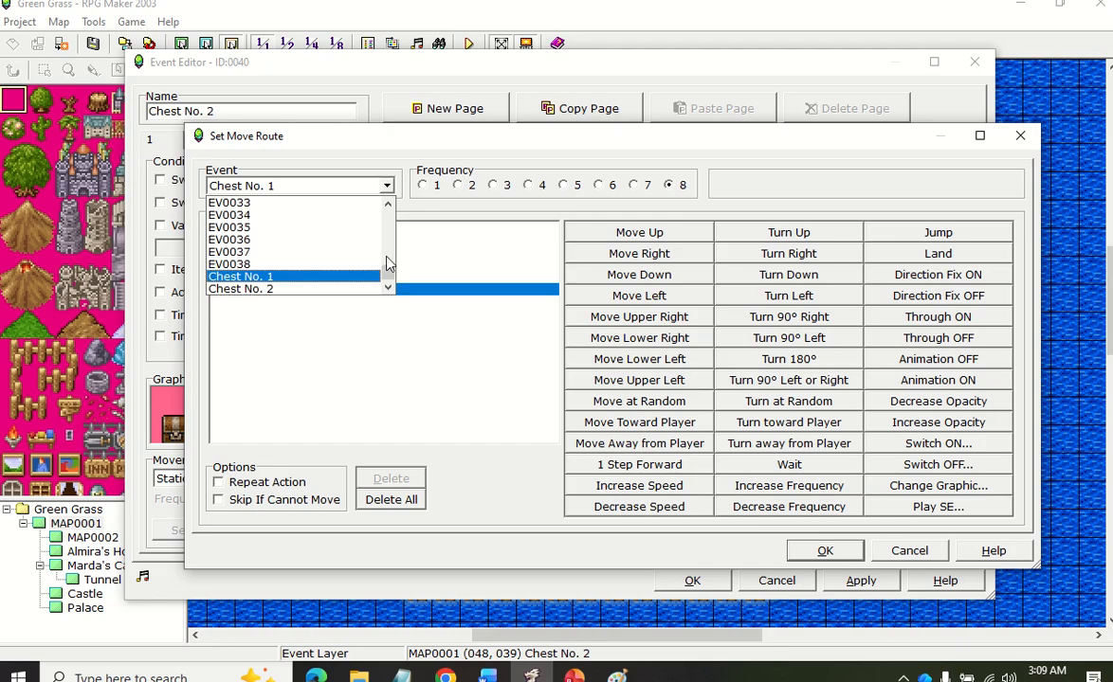
pyautogui.click(315, 290)
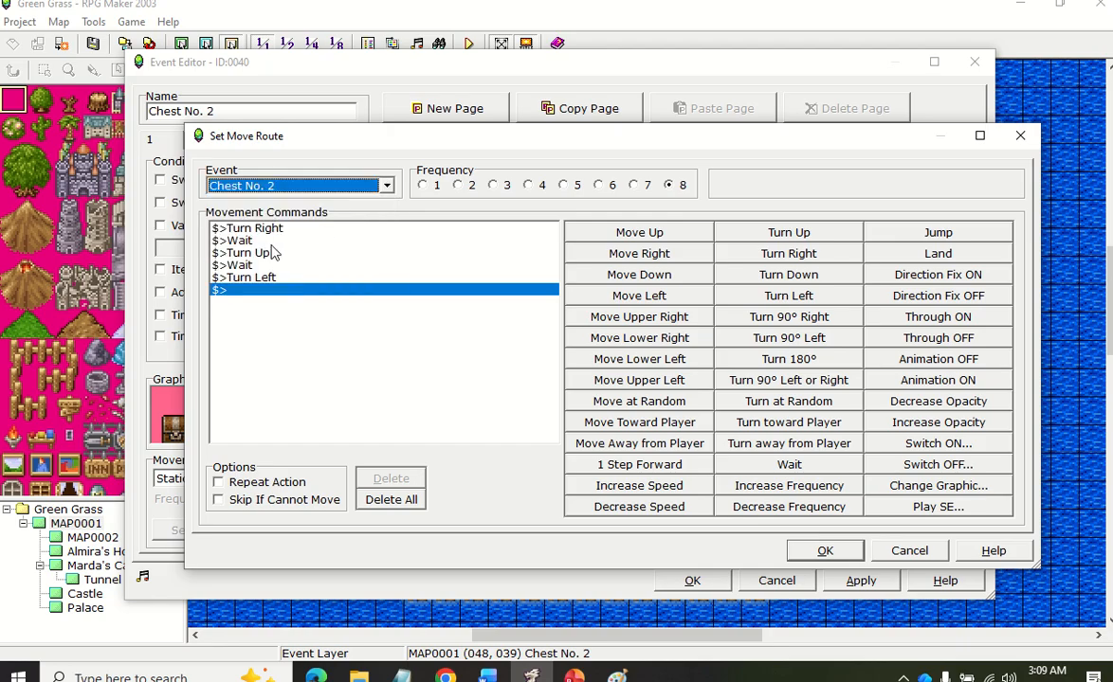
pyautogui.click(825, 550)
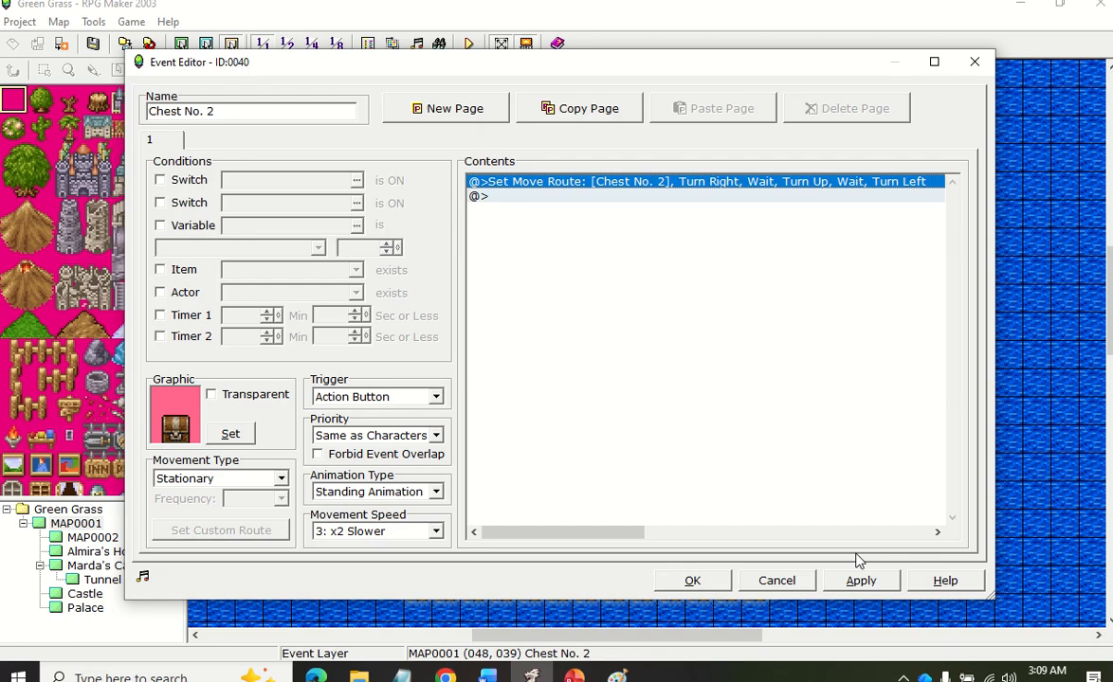
pyautogui.click(855, 581)
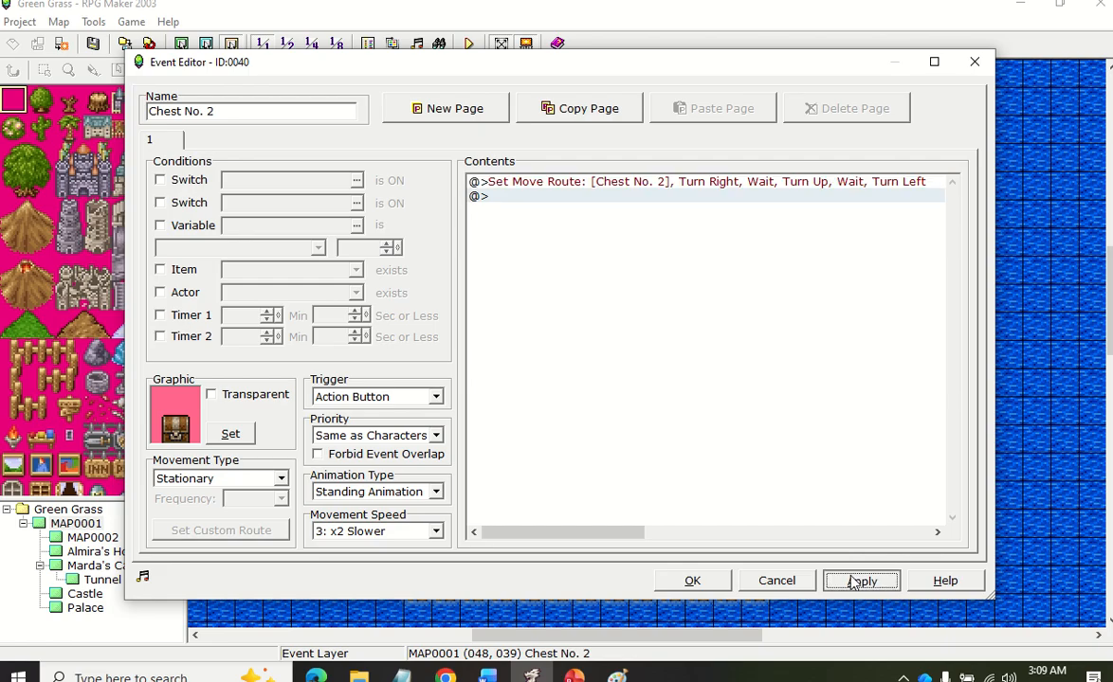
pyautogui.click(697, 582)
# Set the player starting position at tile (047, 042) below the two chests and start a new game in test play
pyautogui.rightClick(662, 366)
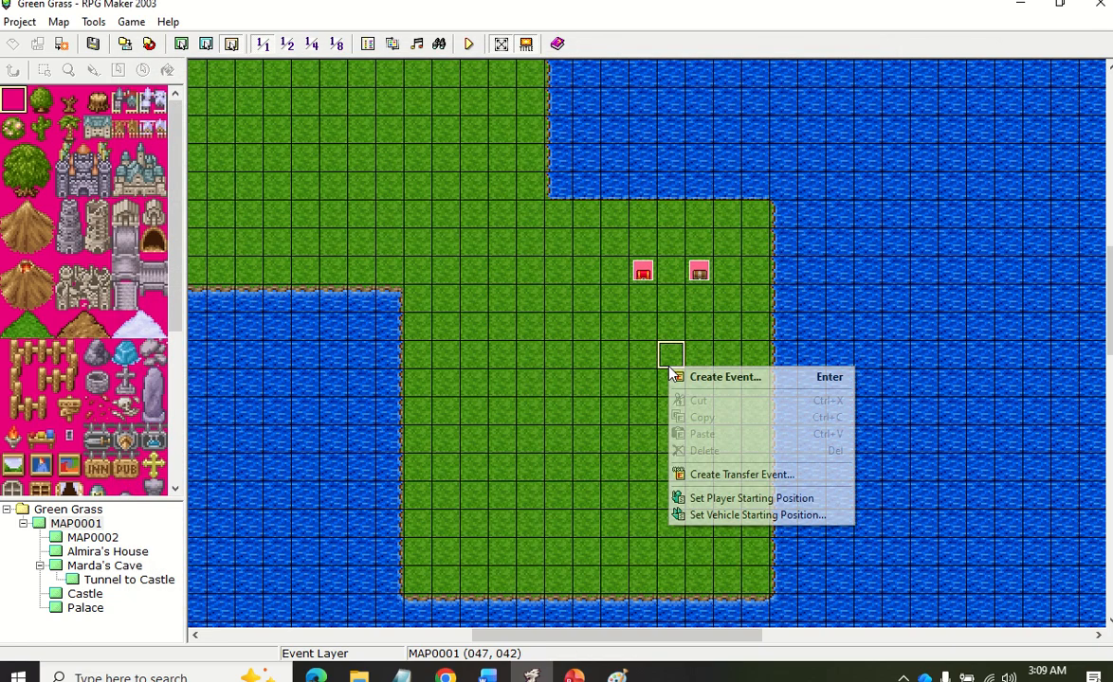
pyautogui.click(703, 497)
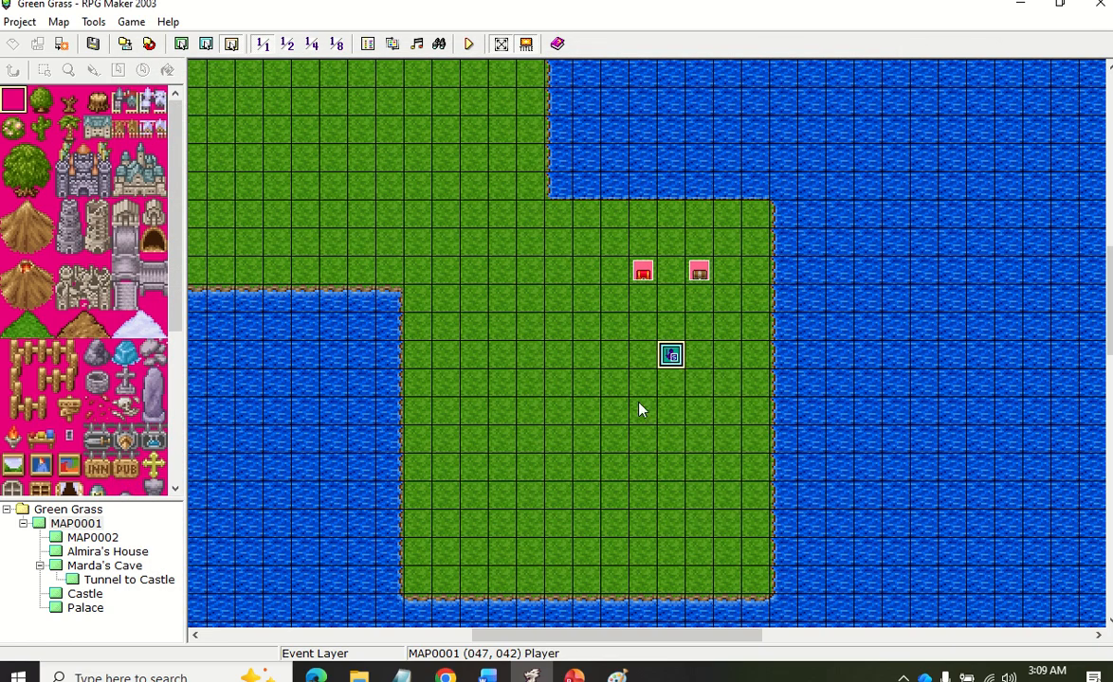
pyautogui.click(467, 50)
pyautogui.press('Return')
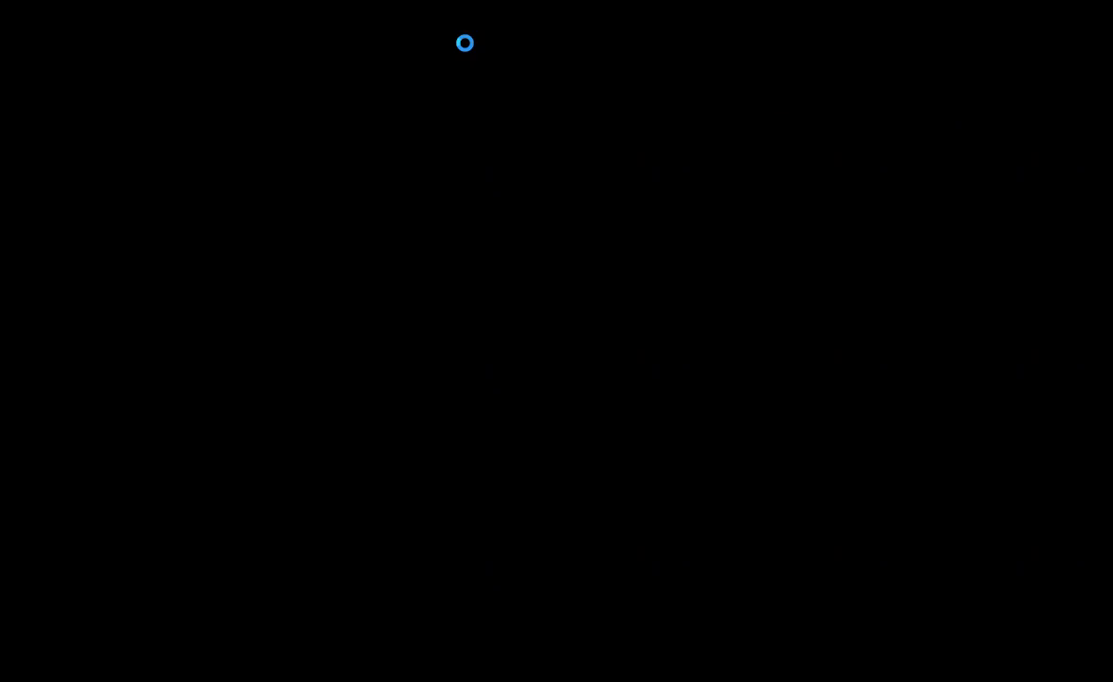
pyautogui.press('Return')
# Open the brown chest and the red chest in the playtest to check their opening animations
pyautogui.press('Right')
pyautogui.press('Up')
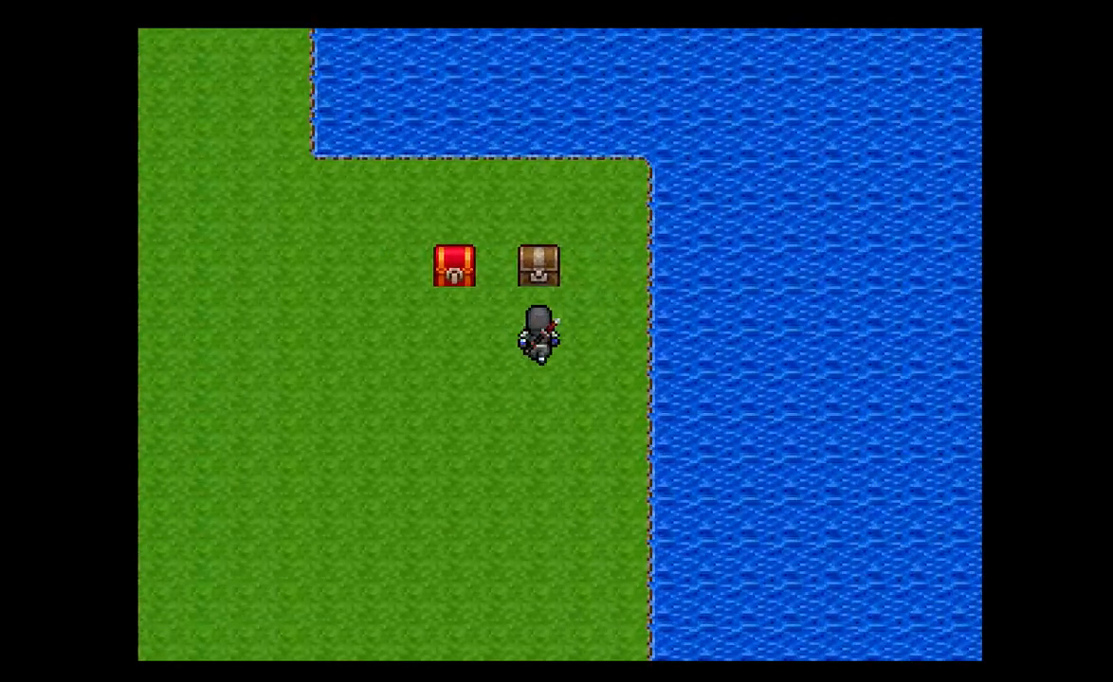
pyautogui.press('Right')
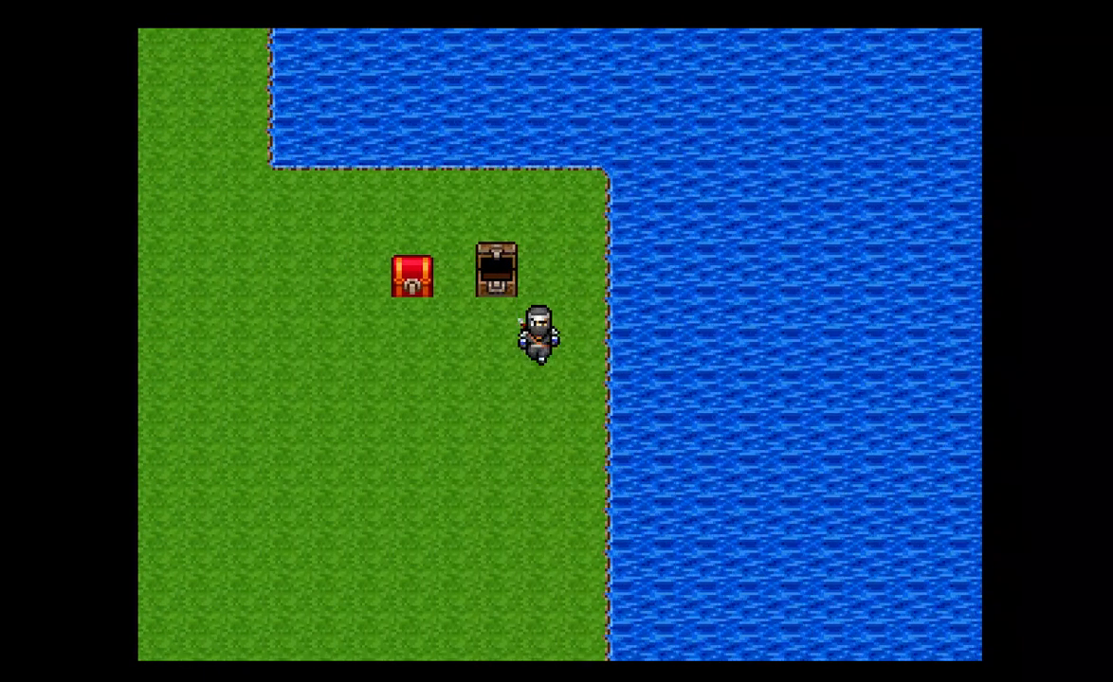
pyautogui.press('Left')
pyautogui.press('Left')
pyautogui.press('Left')
pyautogui.press('Up')
pyautogui.press('Right')
pyautogui.press('Right')
pyautogui.press('Right')
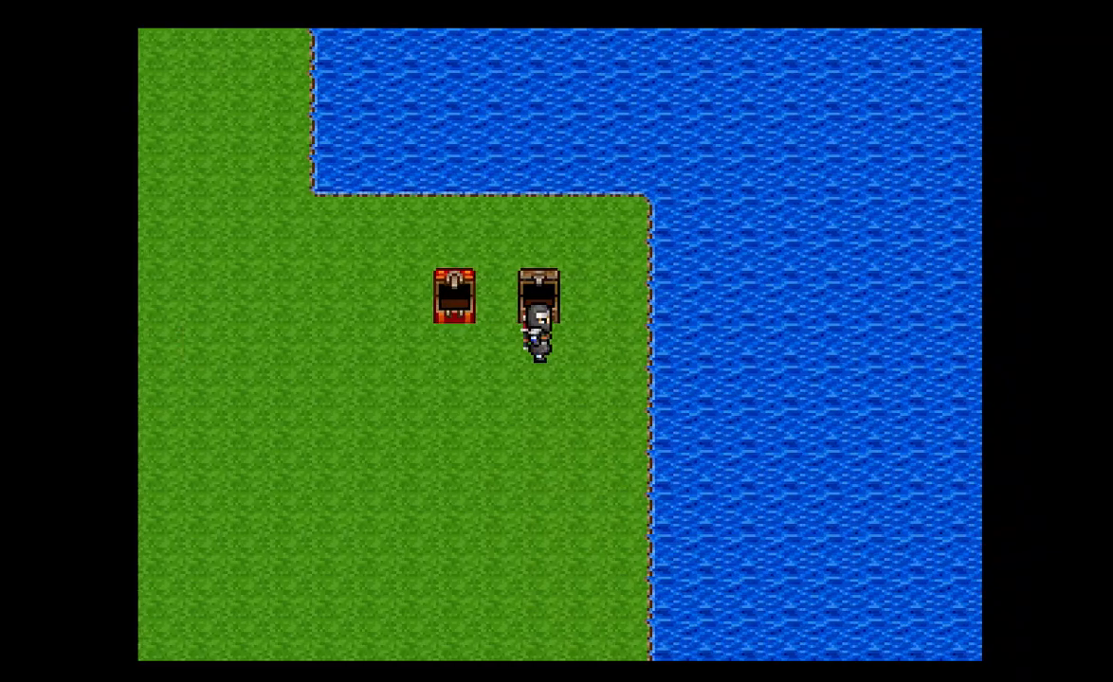
pyautogui.press('Up')
pyautogui.press('Up')
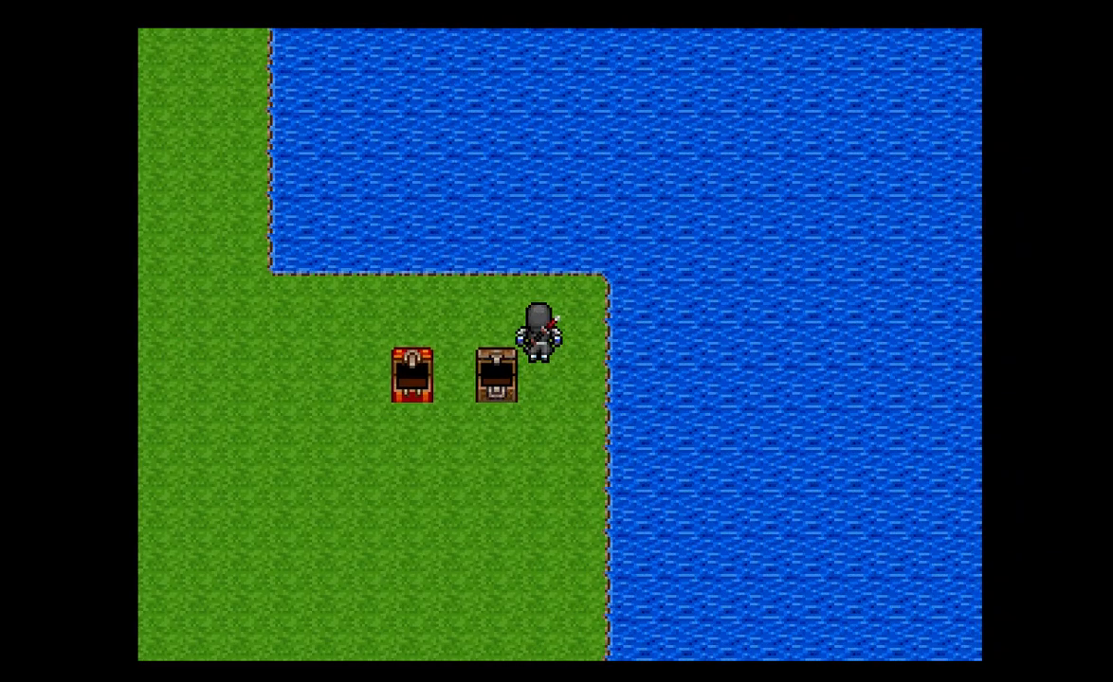
# Walk the character behind both opened chests and back along their front side
pyautogui.press('Left')
pyautogui.press('Left')
pyautogui.press('Left')
pyautogui.press('Left')
pyautogui.press('Down')
pyautogui.press('Down')
pyautogui.press('Right')
pyautogui.press('Right')
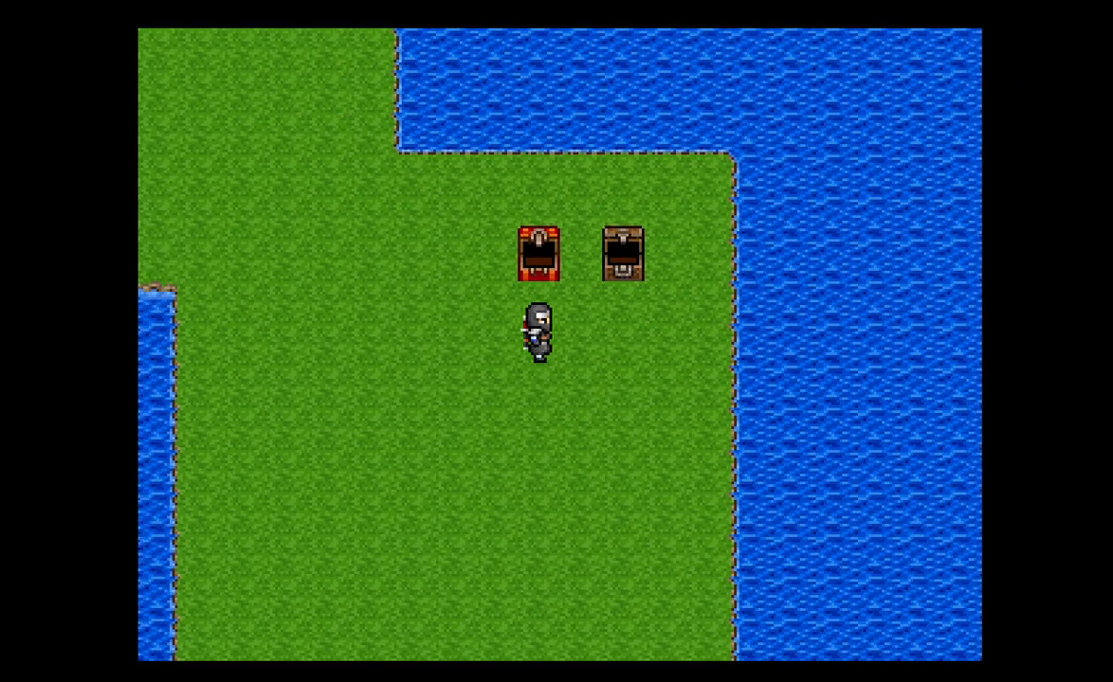
pyautogui.press('Up')
pyautogui.press('Left')
pyautogui.press('Right')
pyautogui.press('Right')
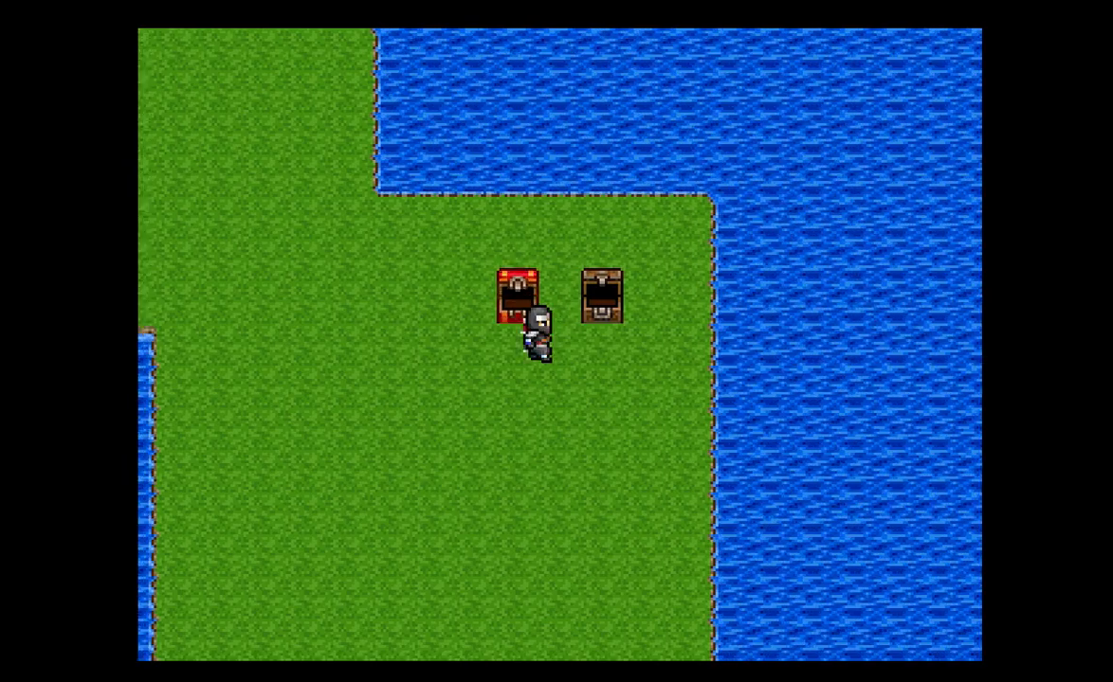
pyautogui.press('Right')
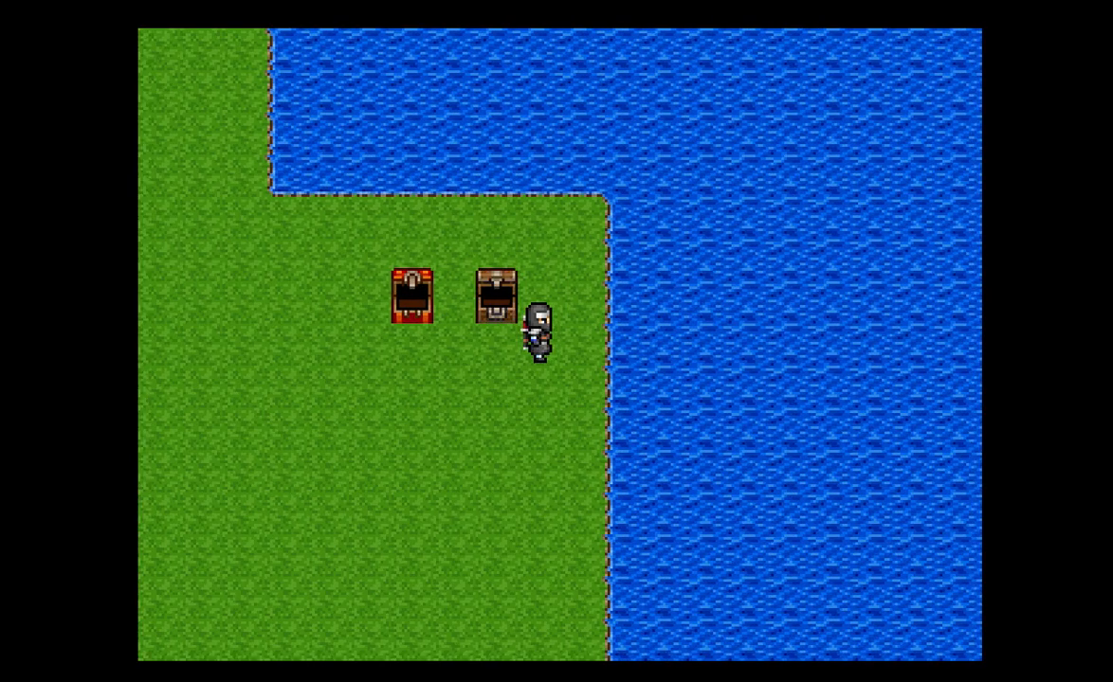
# Interact again with the opened red chest and the opened brown chest to test whether their animations repeat
pyautogui.press('Down')
pyautogui.press('Left')
pyautogui.press('Left')
pyautogui.press('Left')
pyautogui.press('Up')
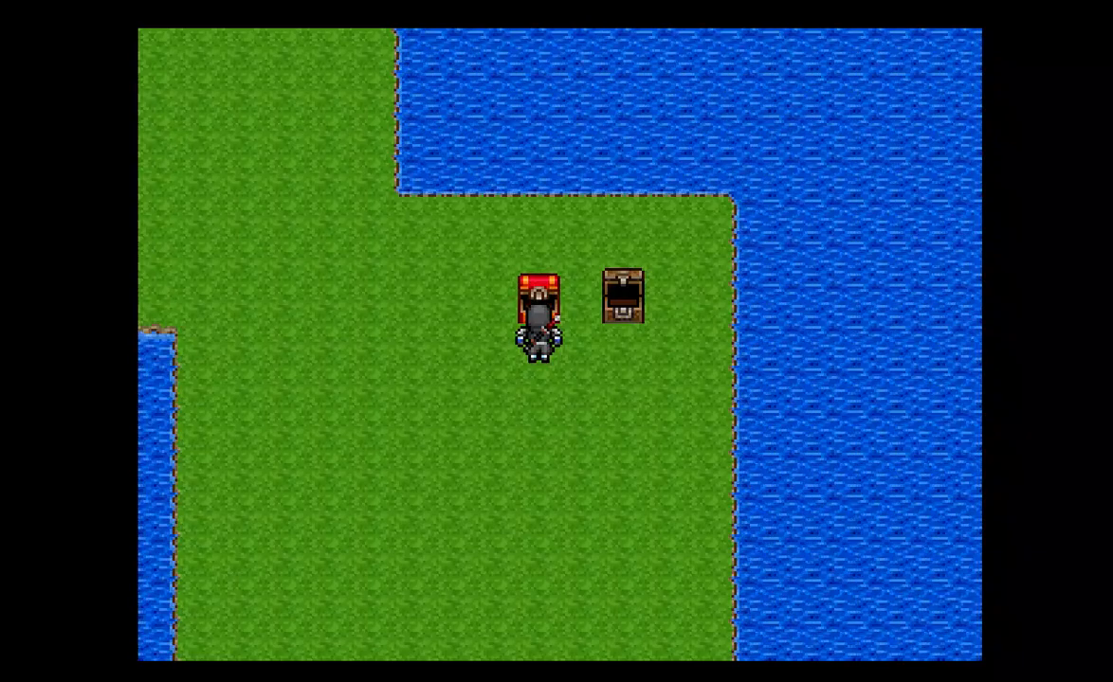
pyautogui.press('Right')
pyautogui.press('Right')
pyautogui.press('Left')
pyautogui.press('Left')
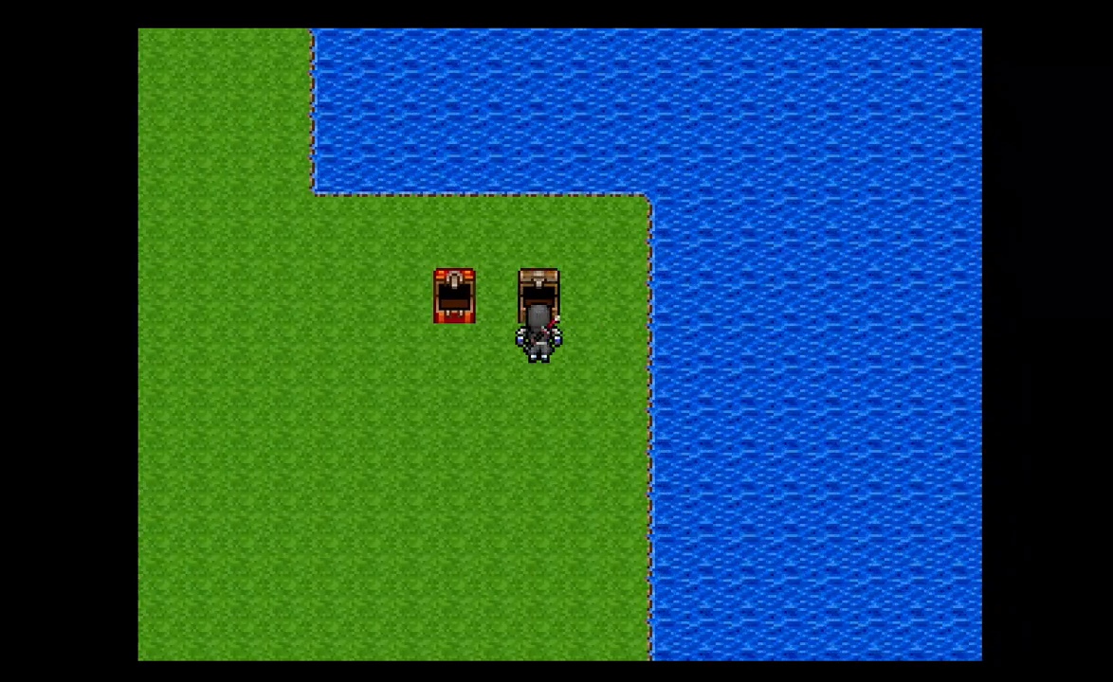
# Walk back and forth between both chests, retrigger each from the front, and step away below the brown one
pyautogui.press('Right')
pyautogui.press('Right')
pyautogui.press('Down')
pyautogui.press('Left')
pyautogui.press('Left')
pyautogui.press('Left')
pyautogui.press('Up')
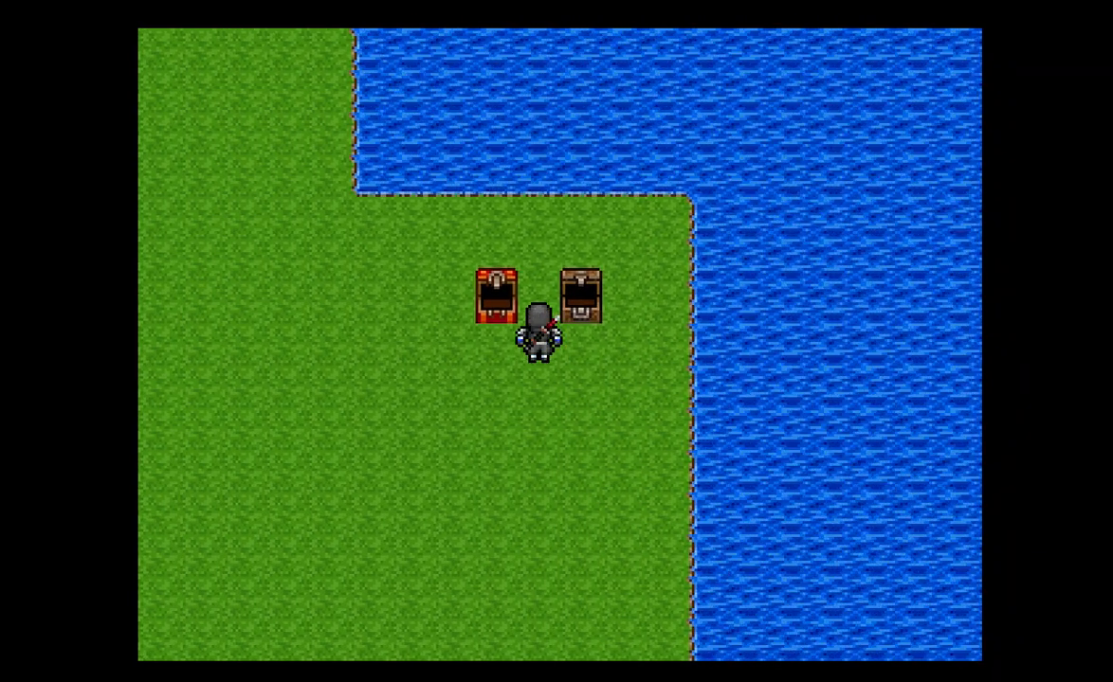
pyautogui.press('Left')
pyautogui.press('Up')
pyautogui.press('Return')
pyautogui.press('Right')
pyautogui.press('Right')
pyautogui.press('Up')
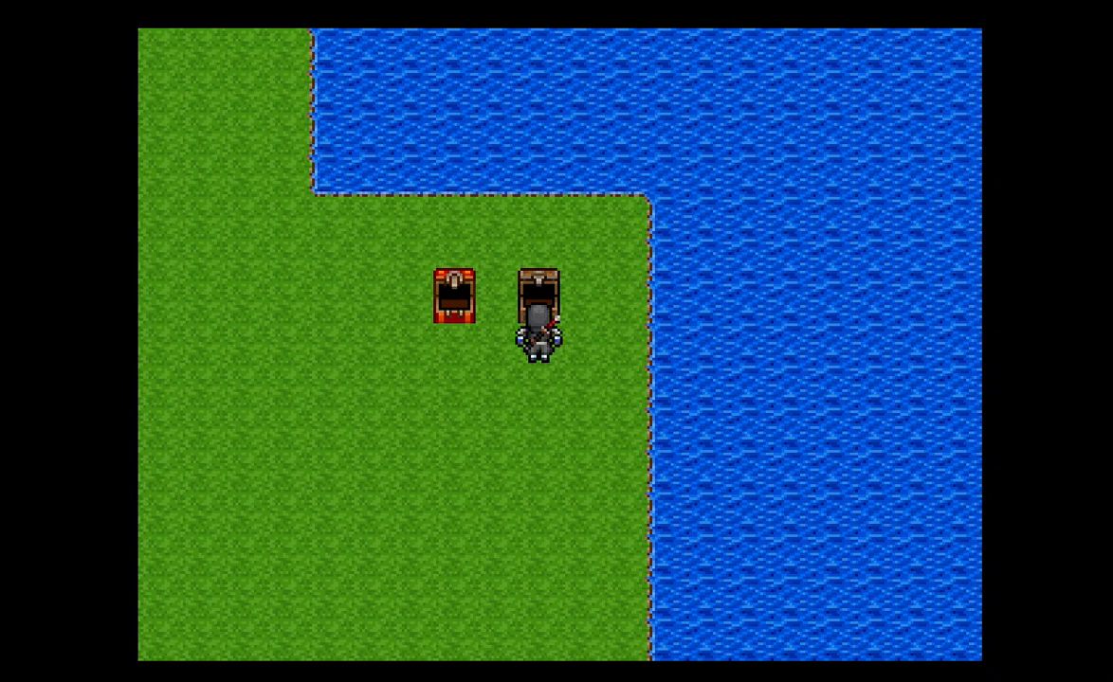
pyautogui.press('Right')
pyautogui.press('Left')
pyautogui.press('Down')
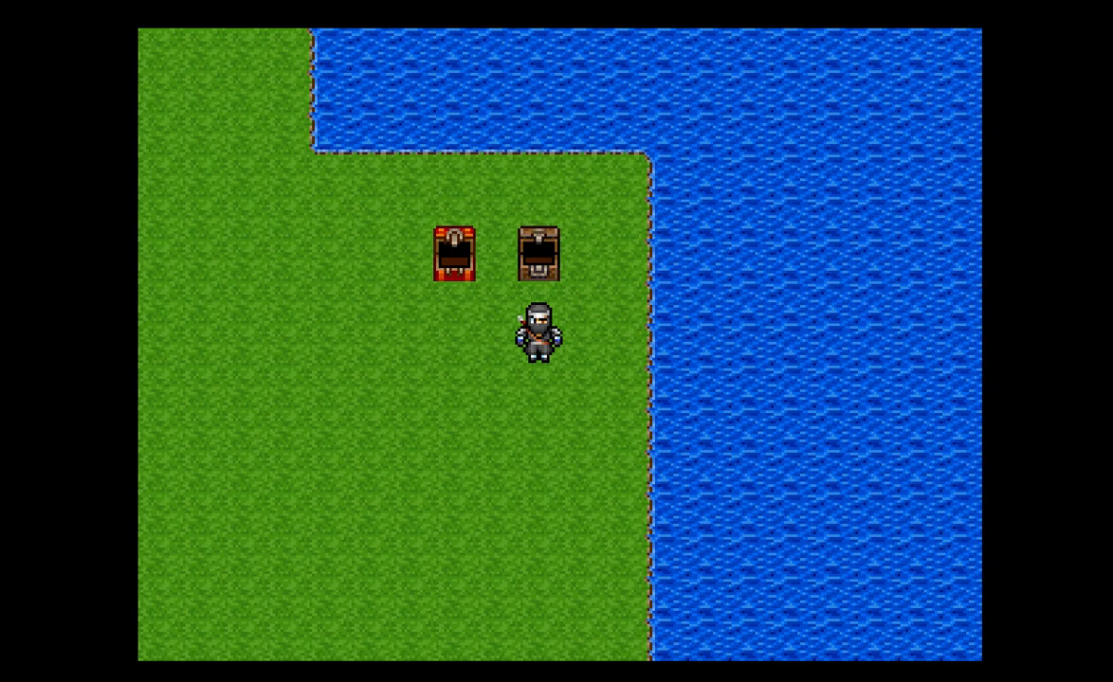
# Leave the playtest by returning to the title screen and shutting the game down
pyautogui.press('Escape')
pyautogui.press('Up')
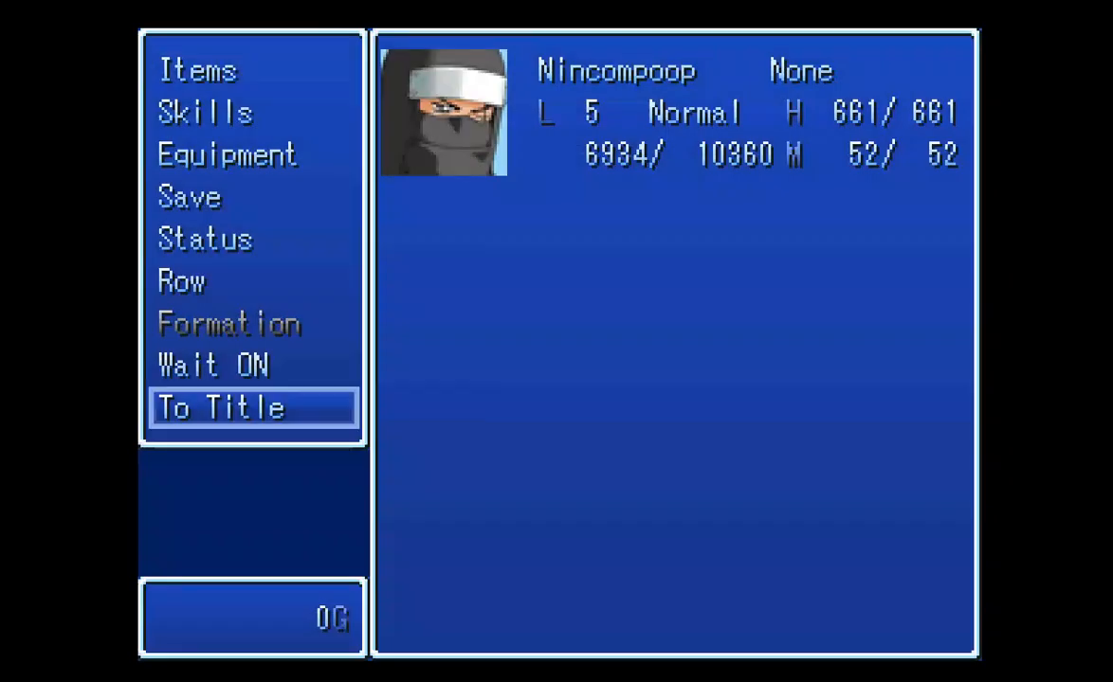
pyautogui.press('Return')
pyautogui.press('Return')
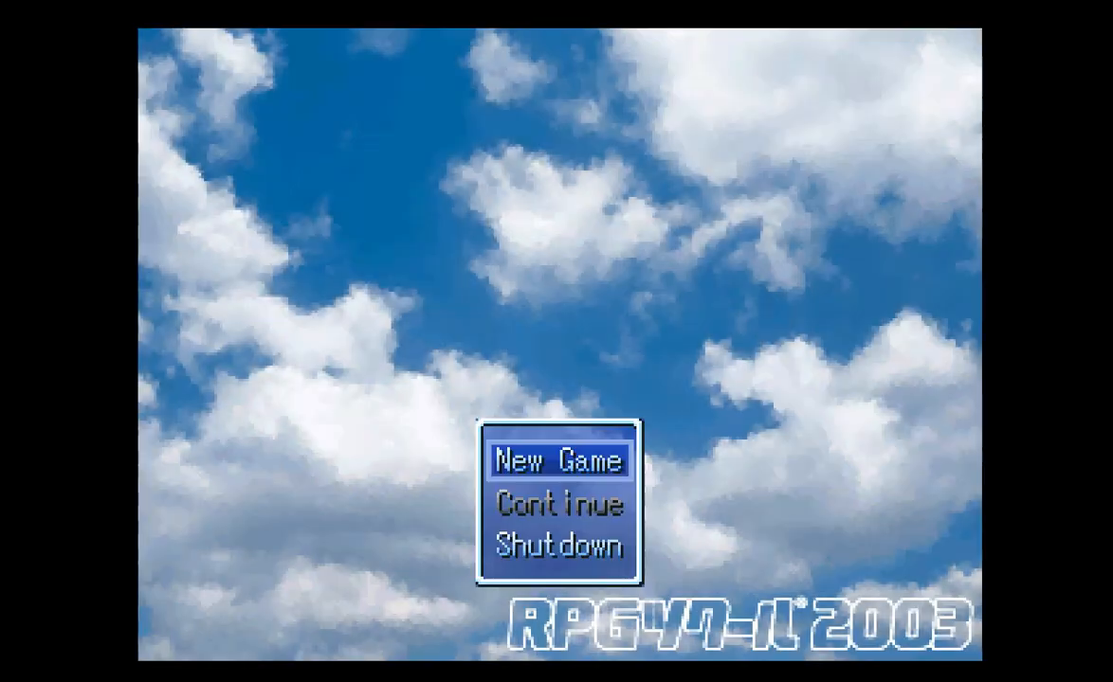
pyautogui.press('Up')
pyautogui.press('Return')
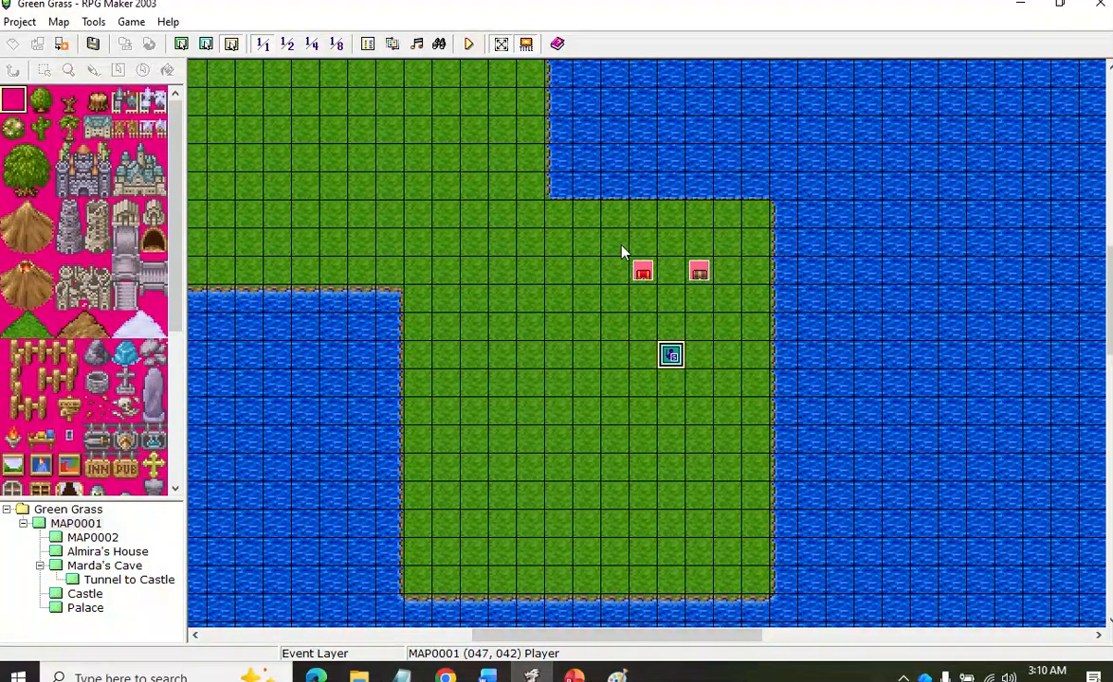
# Review the movement commands of the Chest No. 1 move route and close it without changes
pyautogui.doubleClick(638, 272)
pyautogui.click(547, 186)
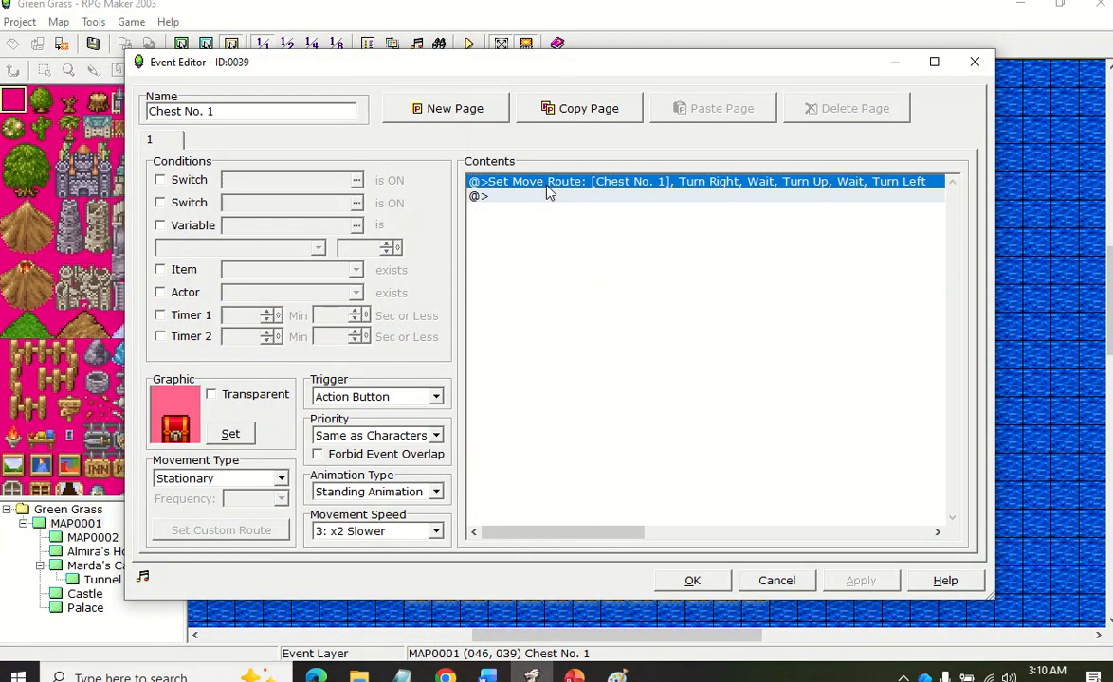
pyautogui.doubleClick(547, 187)
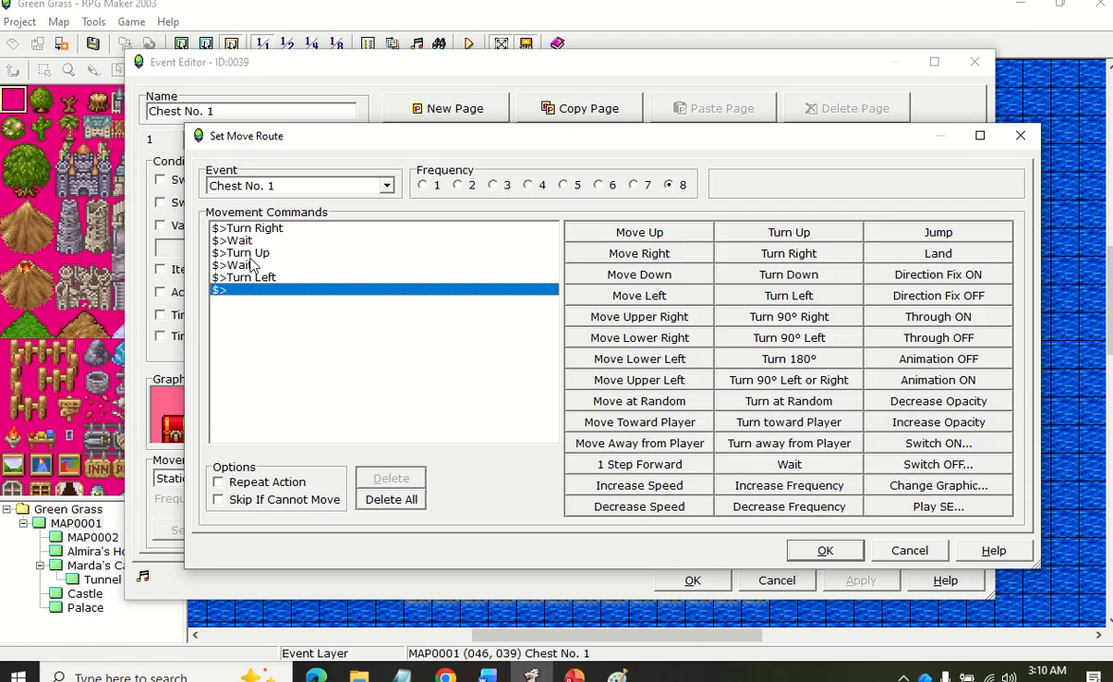
pyautogui.click(824, 551)
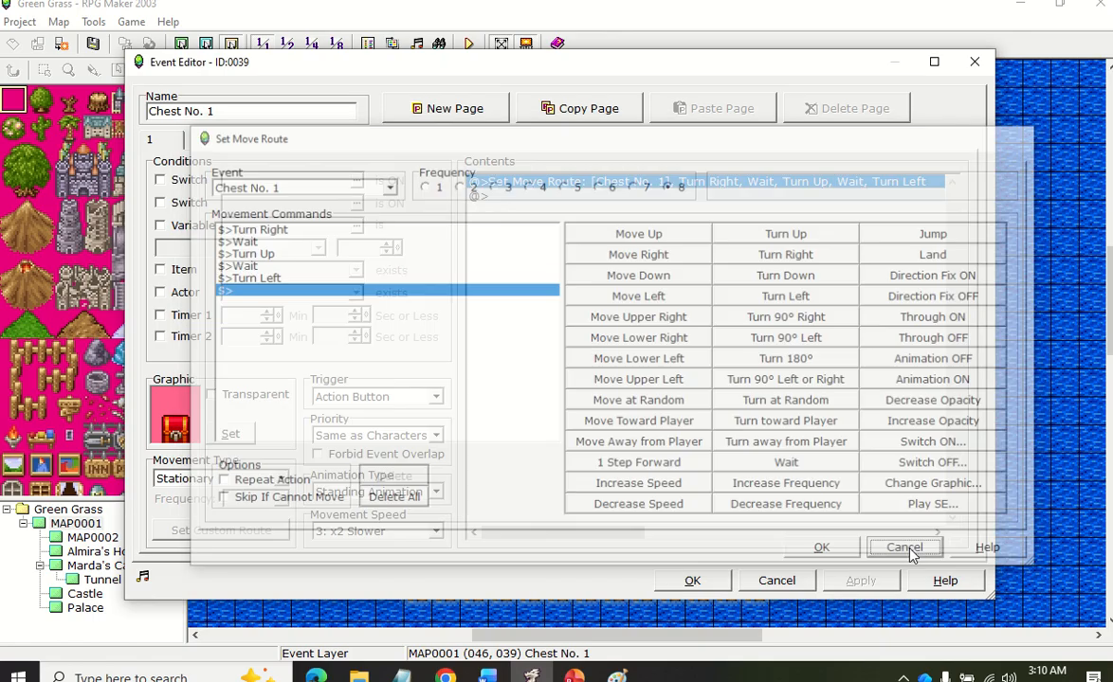
# Preview the Object1 red chest graphic in the Right, Up and Left directions and discard the changes
pyautogui.click(231, 435)
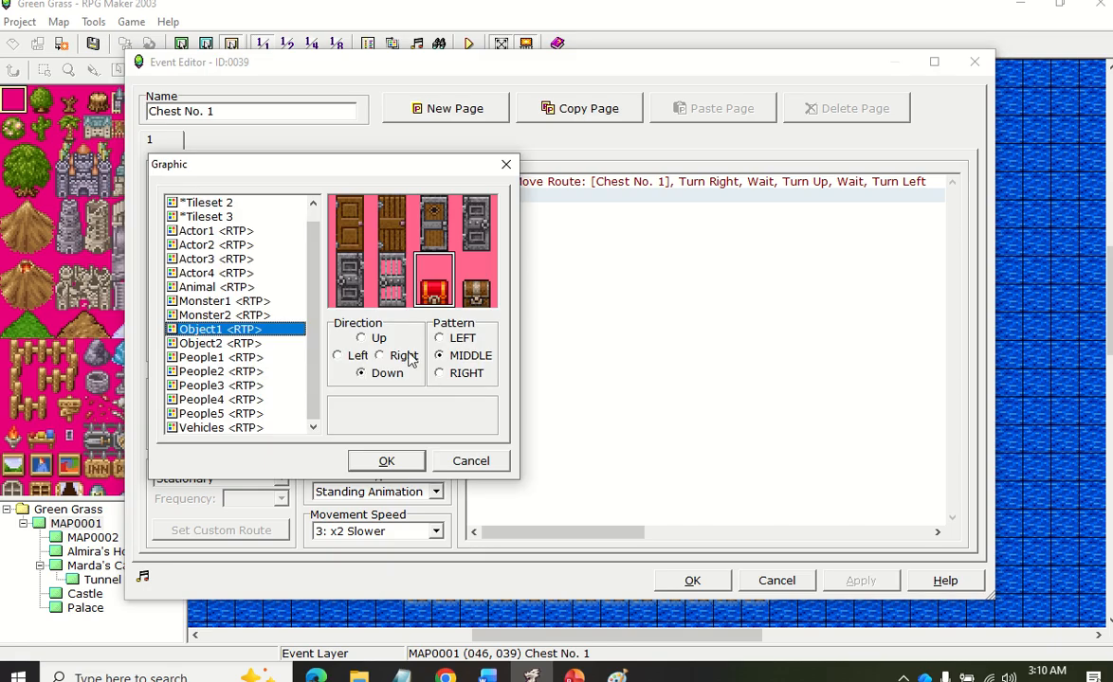
pyautogui.click(378, 355)
pyautogui.click(369, 339)
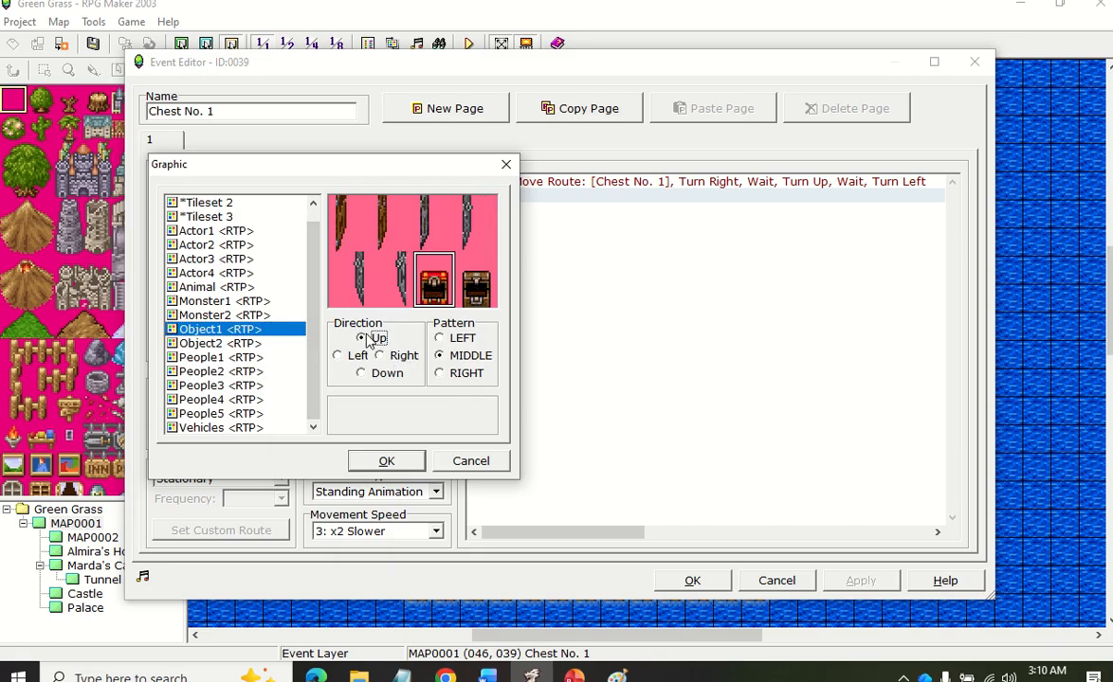
pyautogui.click(339, 355)
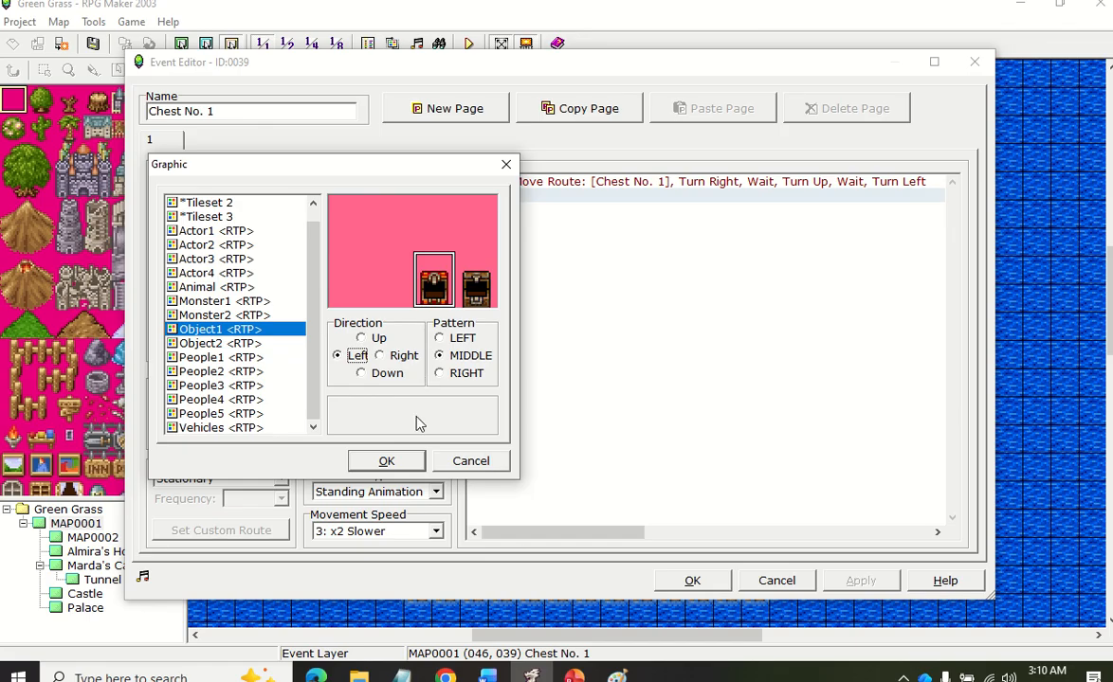
pyautogui.click(456, 461)
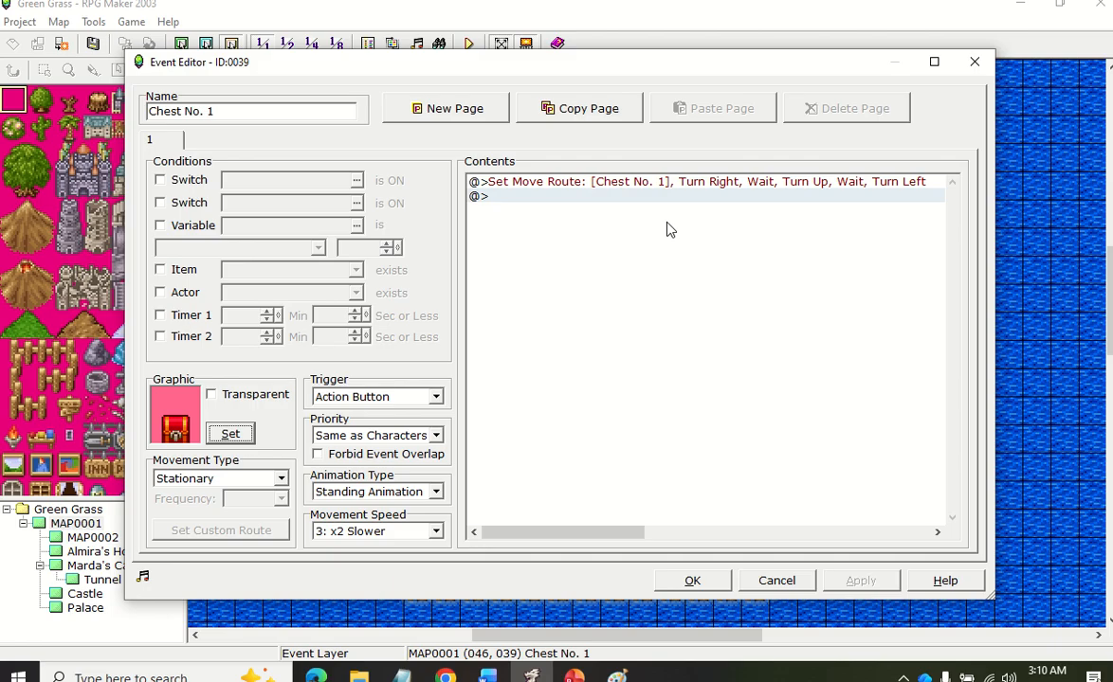
# Add a second page to the Chest No. 1 event and return to page 1
pyautogui.click(438, 114)
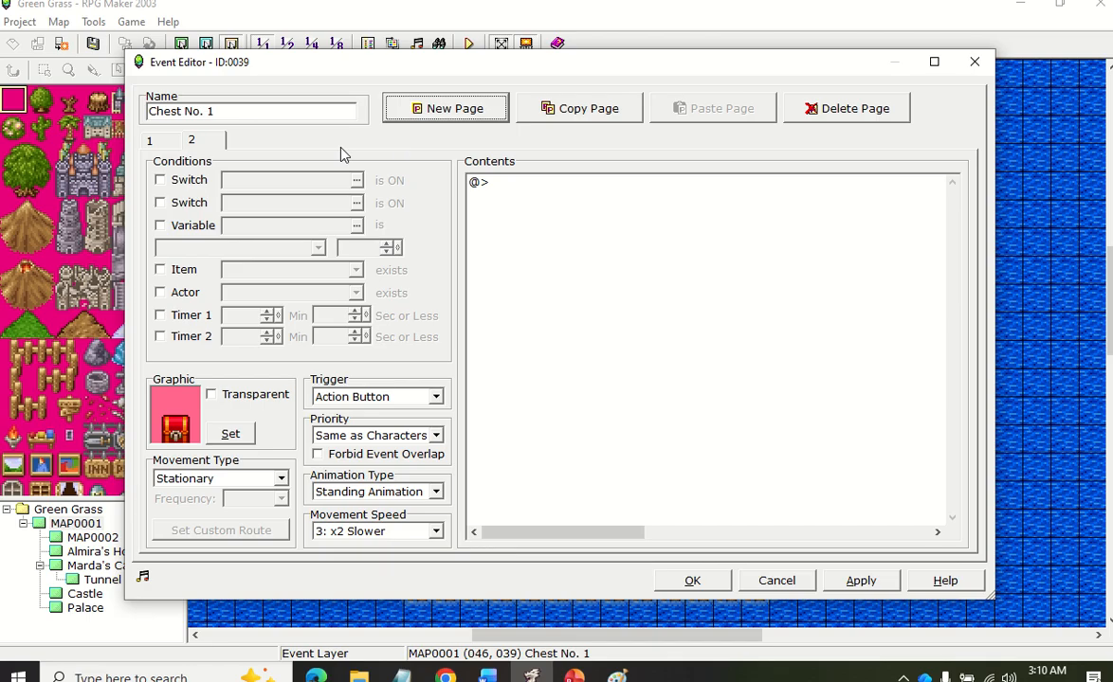
pyautogui.click(150, 141)
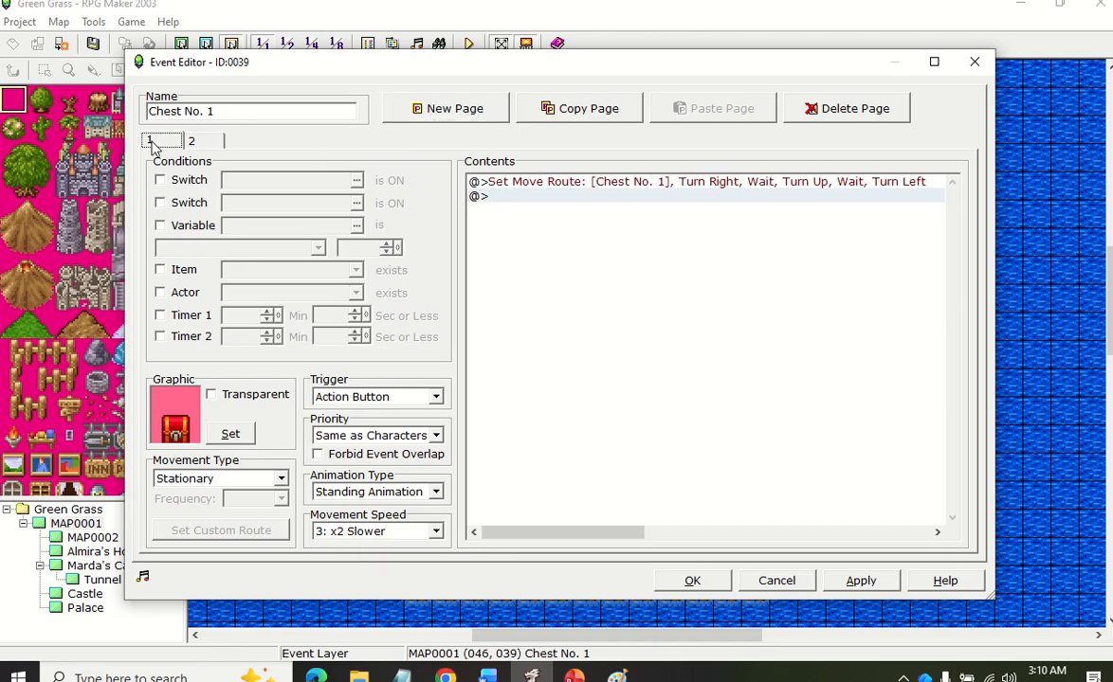
# Compare the contents of pages 1 and 2 of the Chest No. 1 event and end on page 2
pyautogui.click(189, 141)
pyautogui.click(154, 142)
pyautogui.click(194, 142)
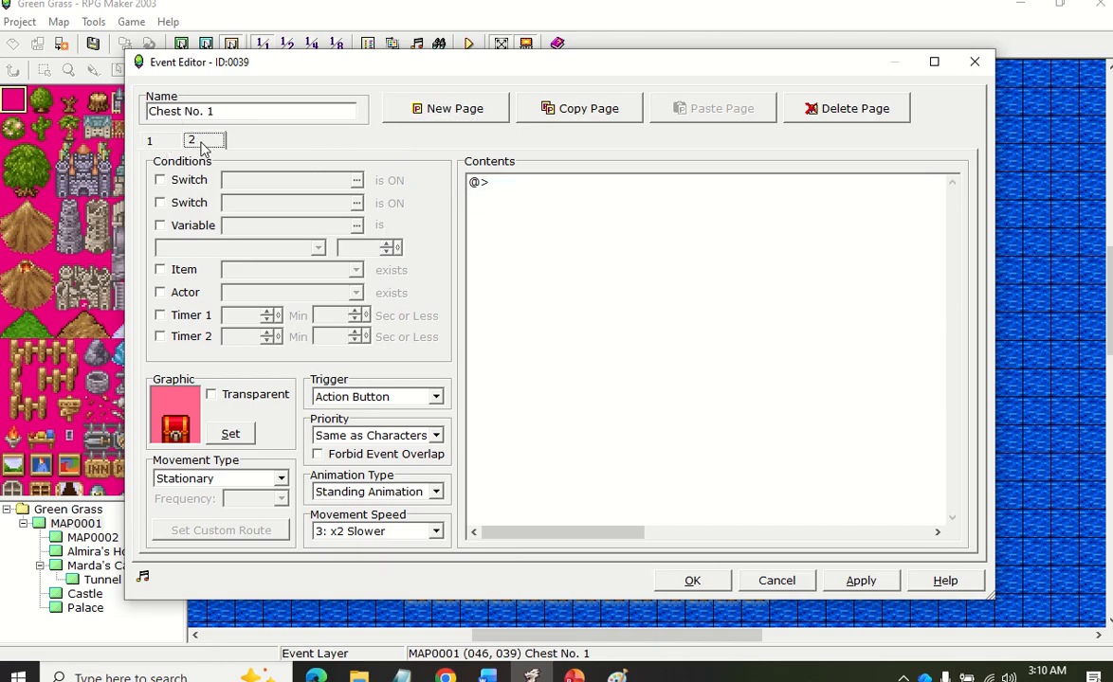
pyautogui.click(154, 139)
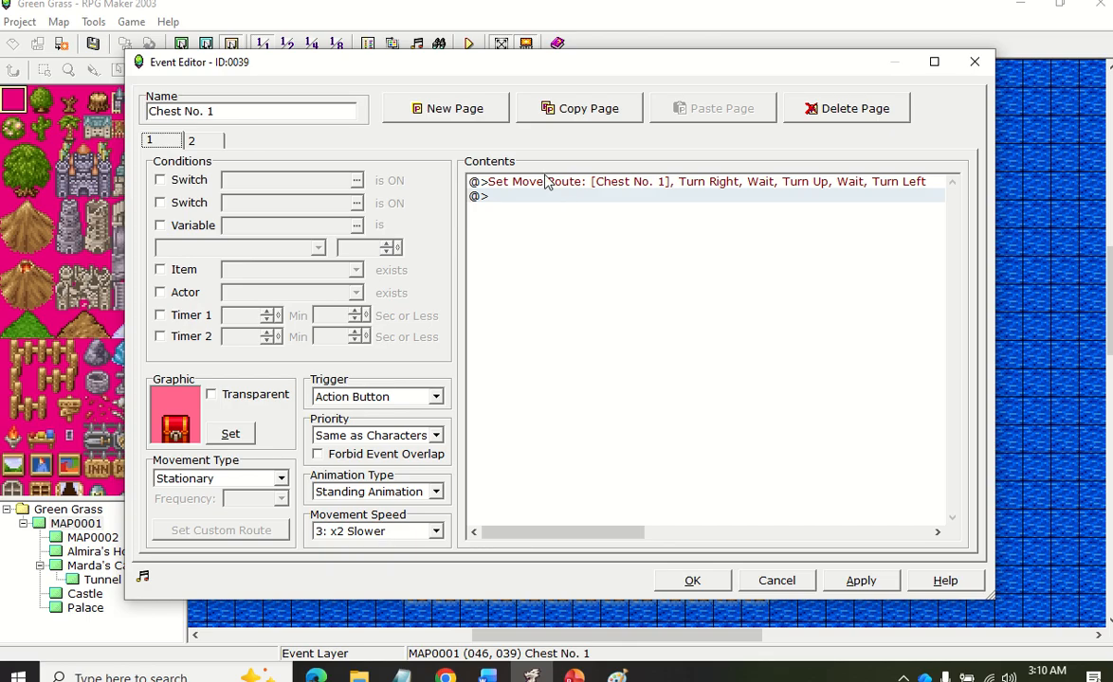
pyautogui.click(204, 144)
pyautogui.click(160, 181)
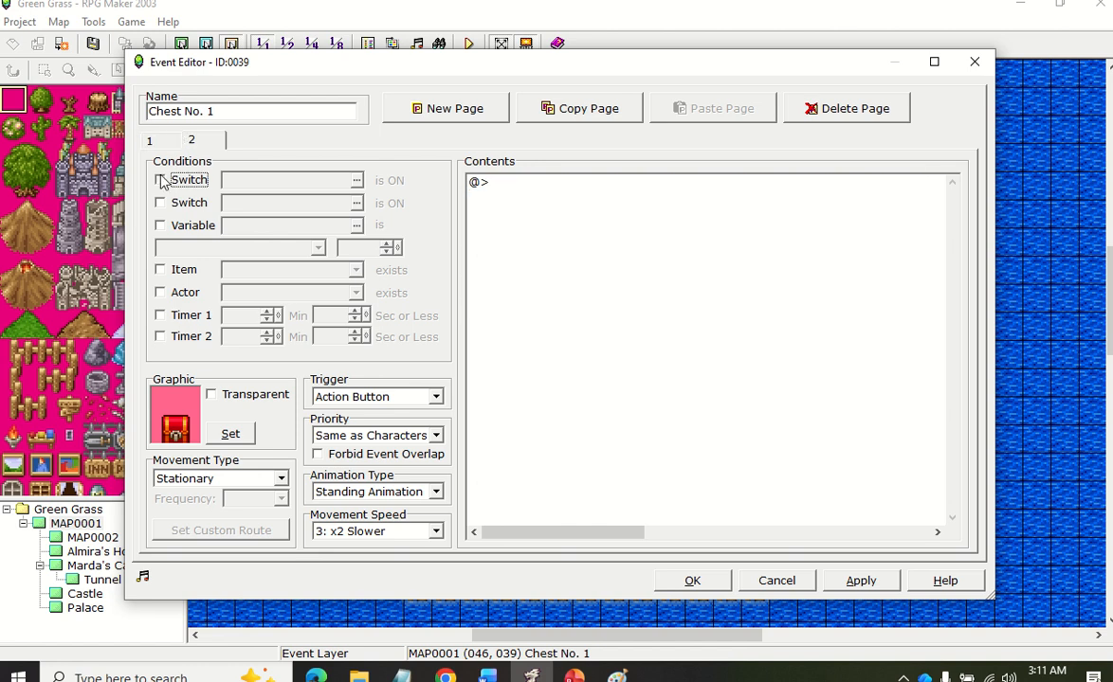
pyautogui.click(357, 181)
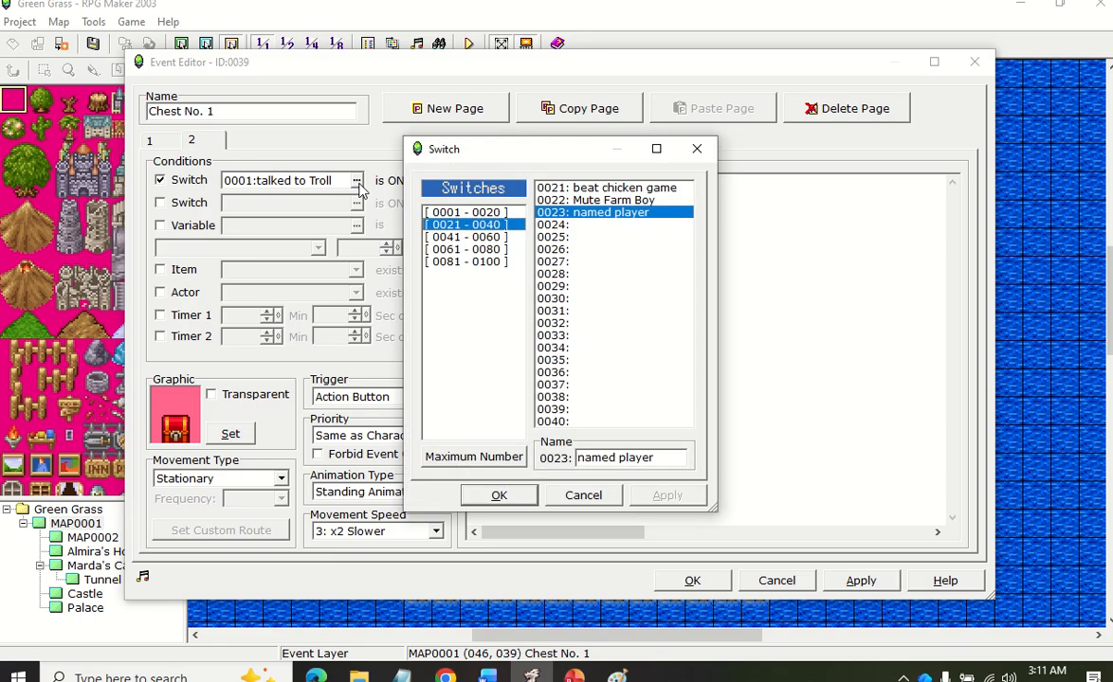
pyautogui.click(583, 495)
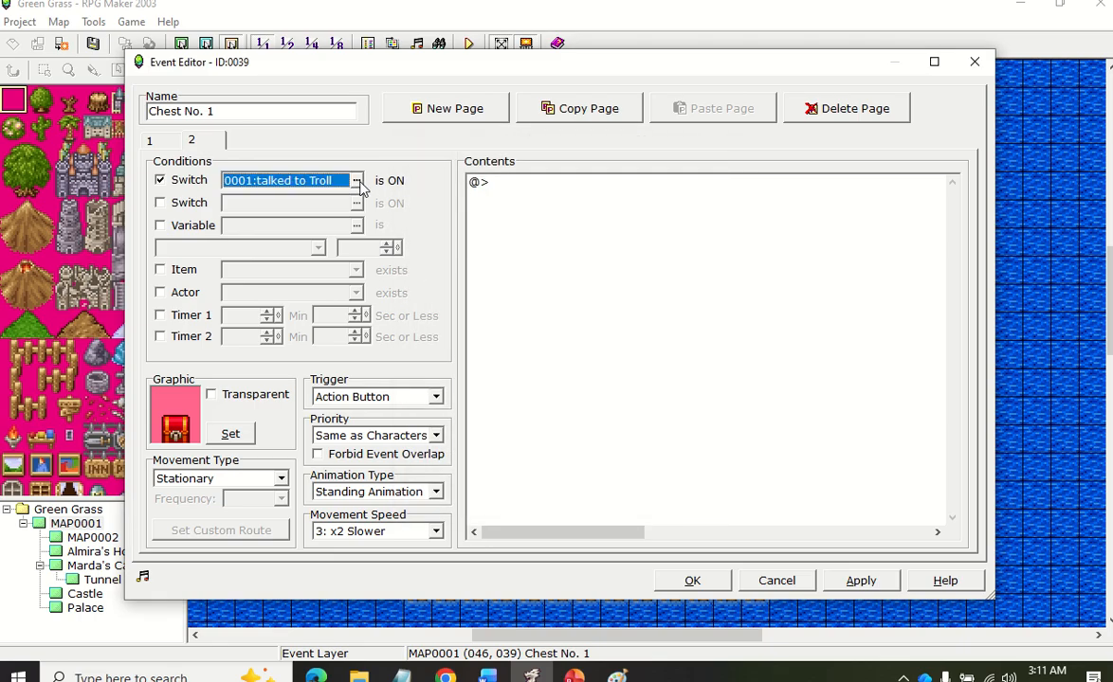
pyautogui.click(160, 181)
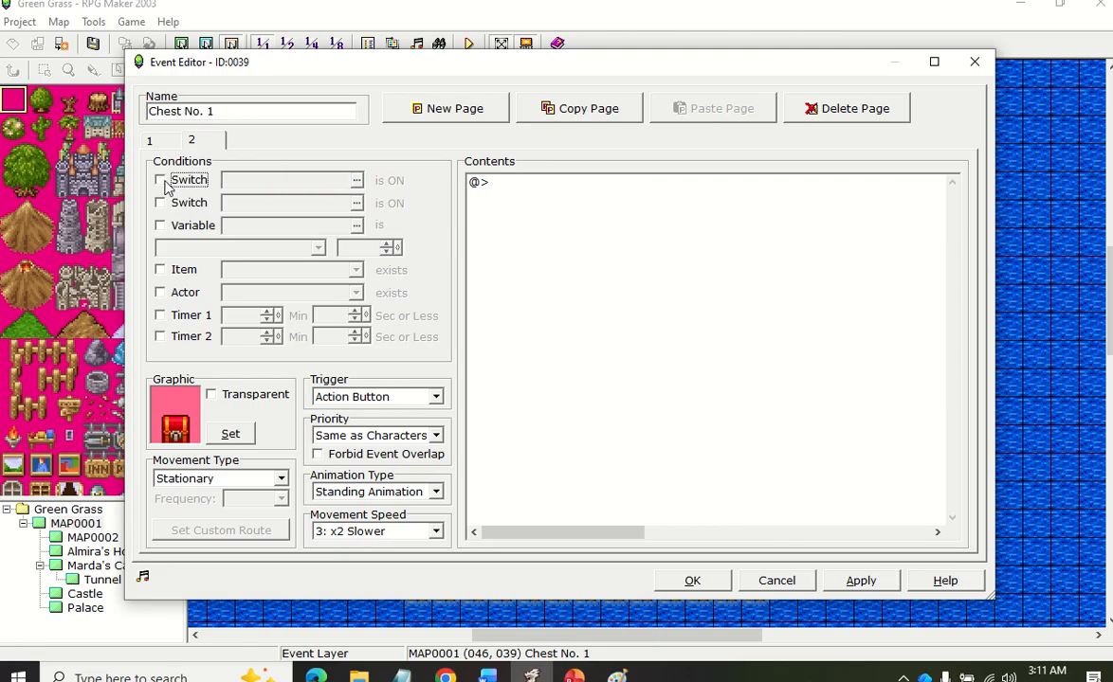
# Give page 2 a switch condition that uses the unused switch 0024, named "Chest 1 Opened"
pyautogui.click(161, 180)
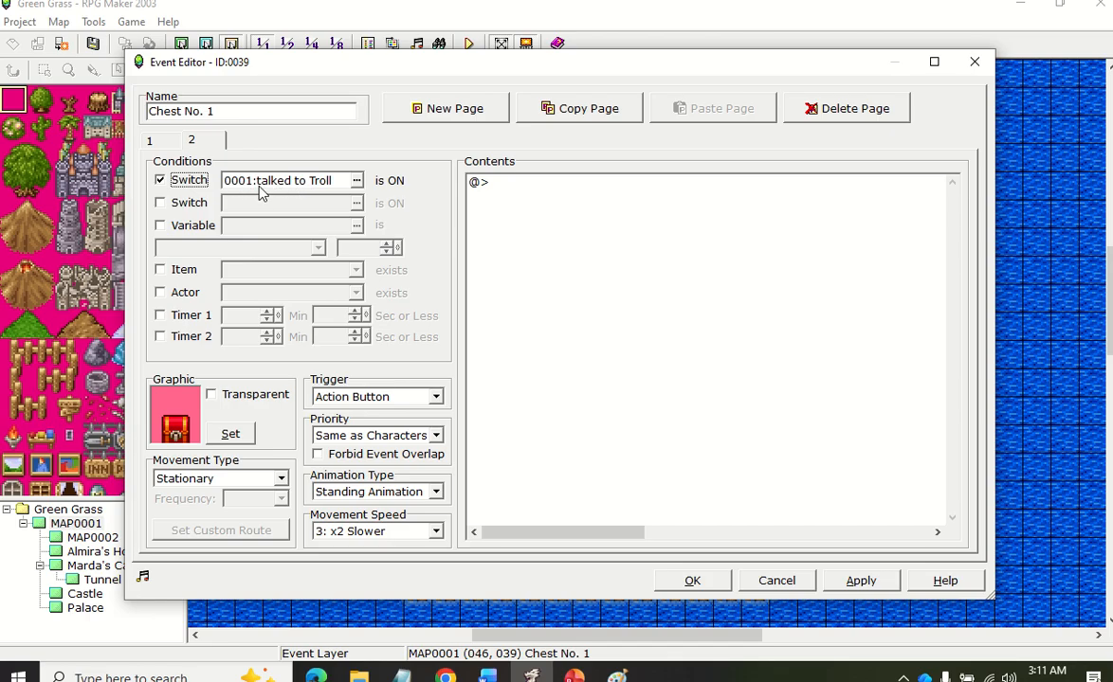
pyautogui.click(357, 182)
pyautogui.click(484, 238)
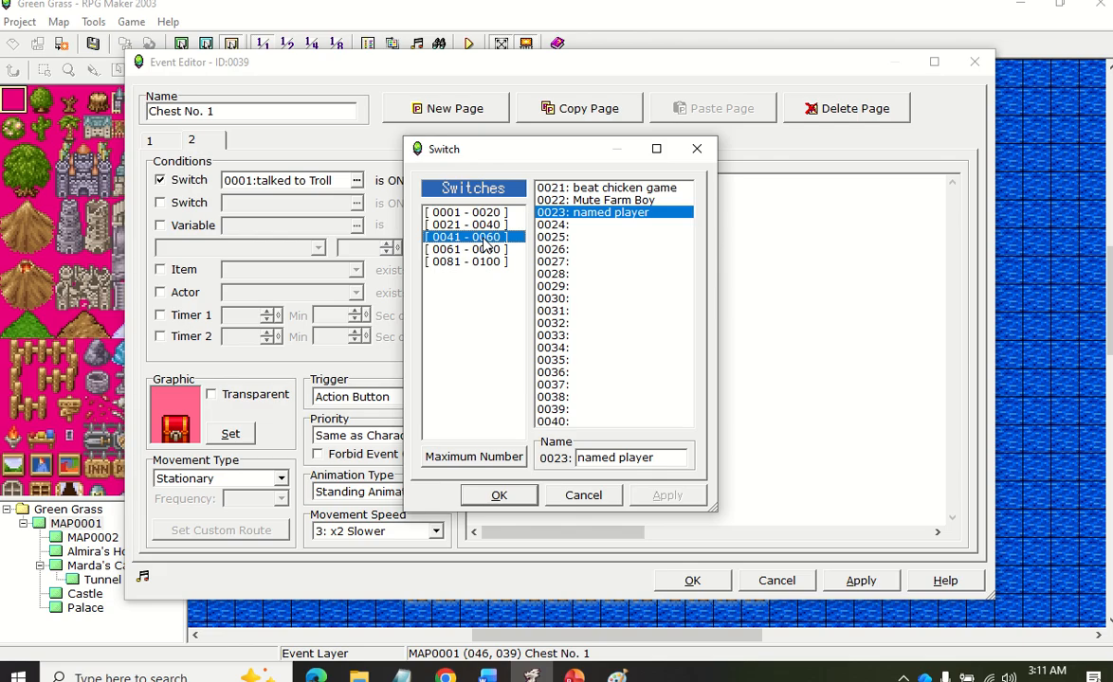
pyautogui.click(489, 262)
pyautogui.moveTo(598, 287); pyautogui.dragTo(596, 374)
pyautogui.click(577, 422)
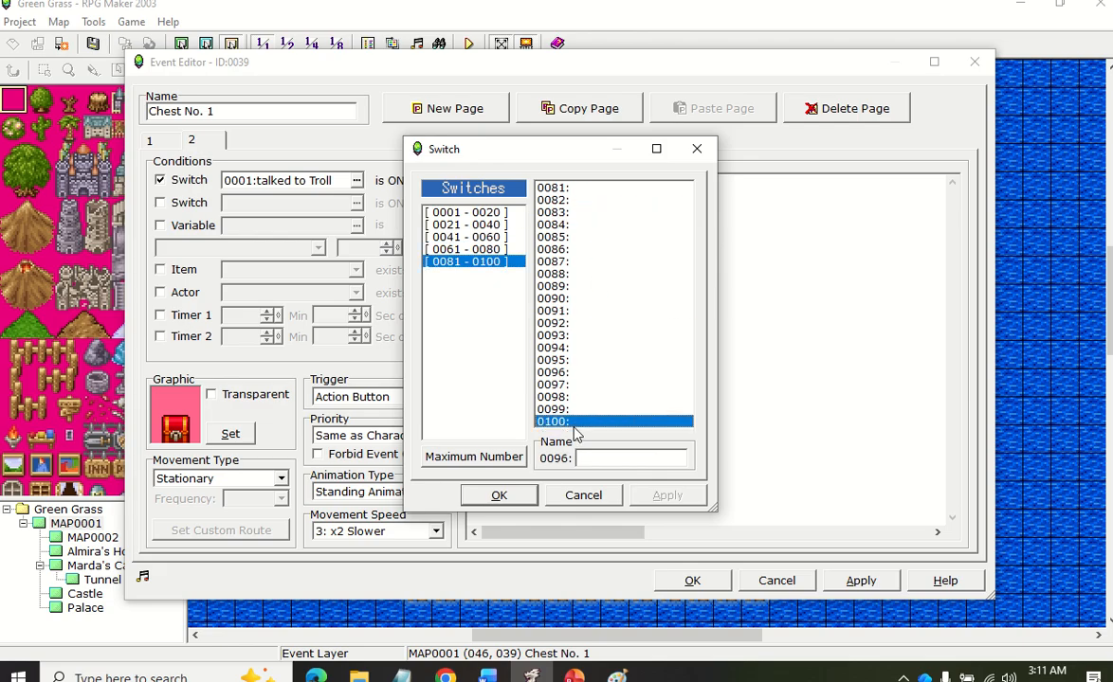
pyautogui.click(488, 239)
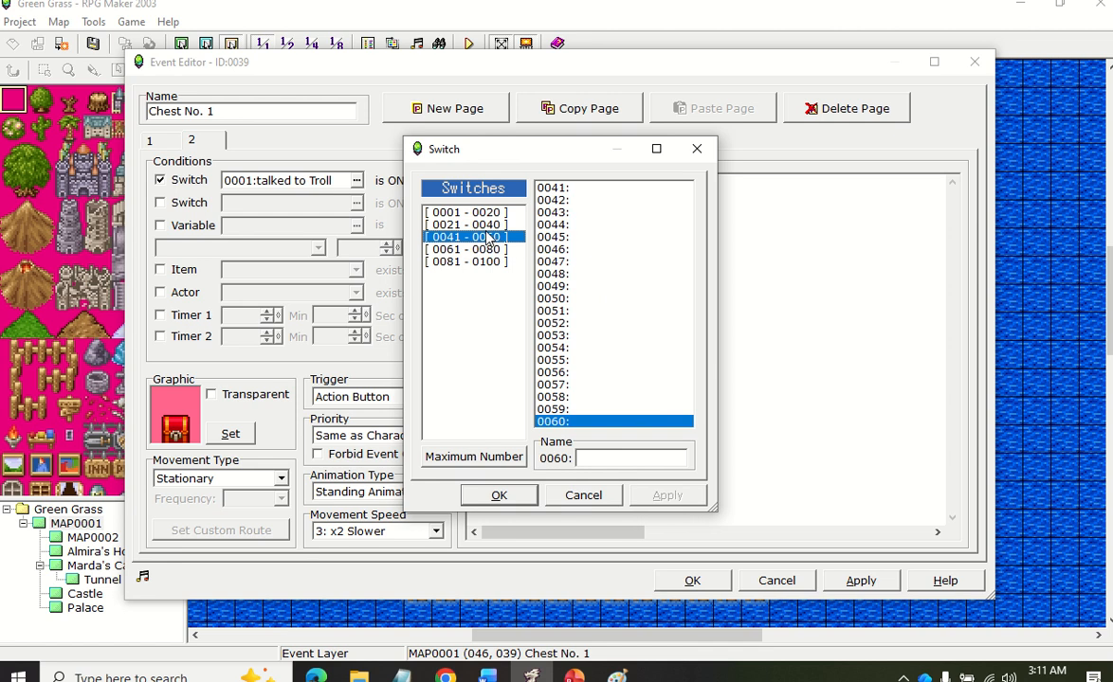
pyautogui.click(453, 213)
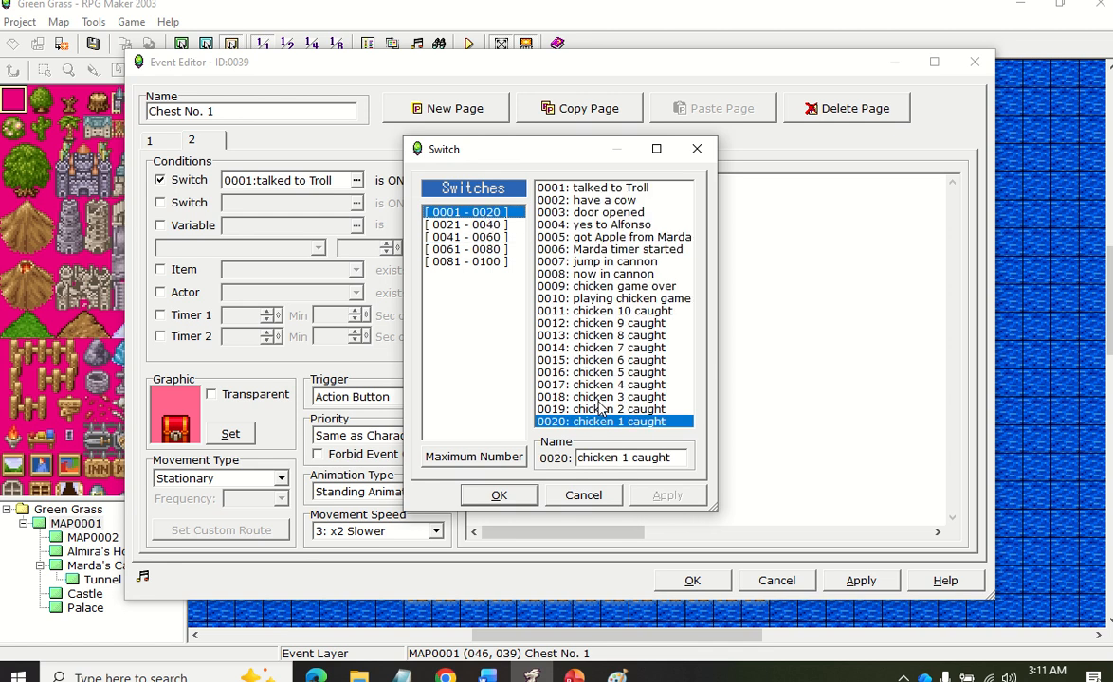
pyautogui.click(481, 227)
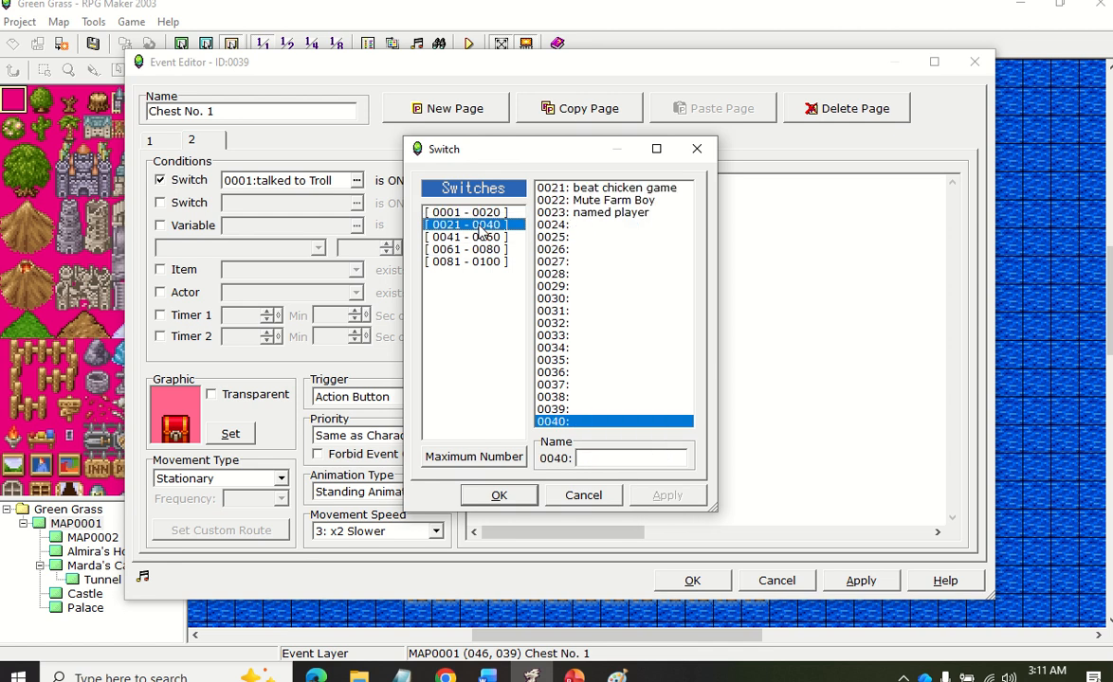
pyautogui.click(588, 225)
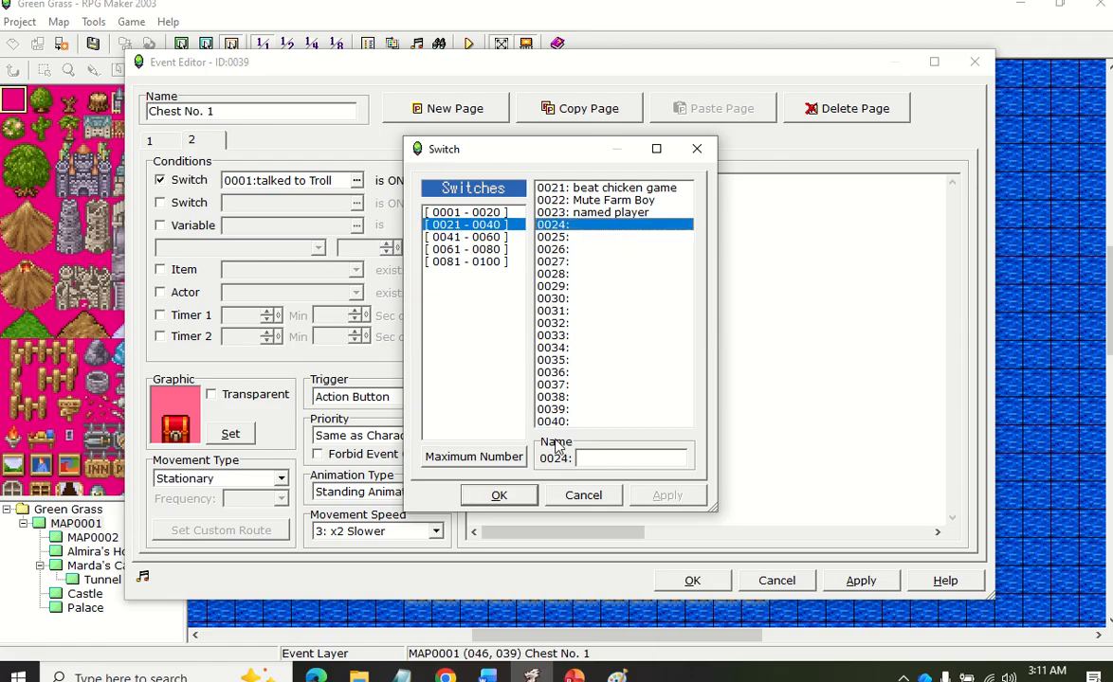
pyautogui.write('C')
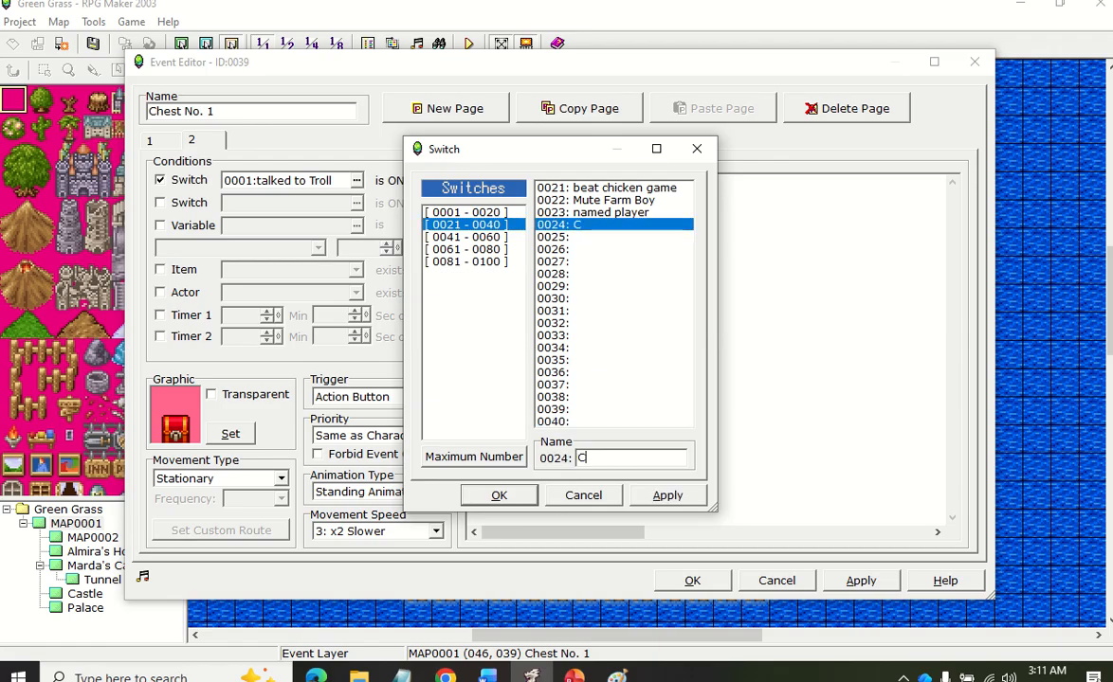
pyautogui.write('hest 1 Opened')
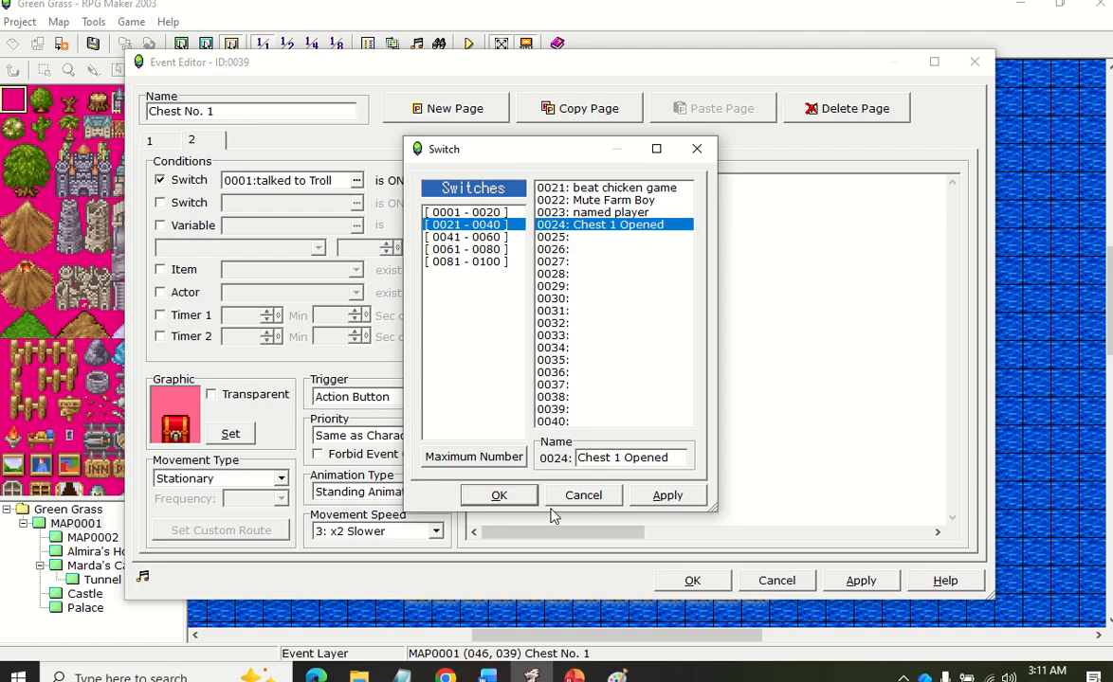
pyautogui.click(527, 496)
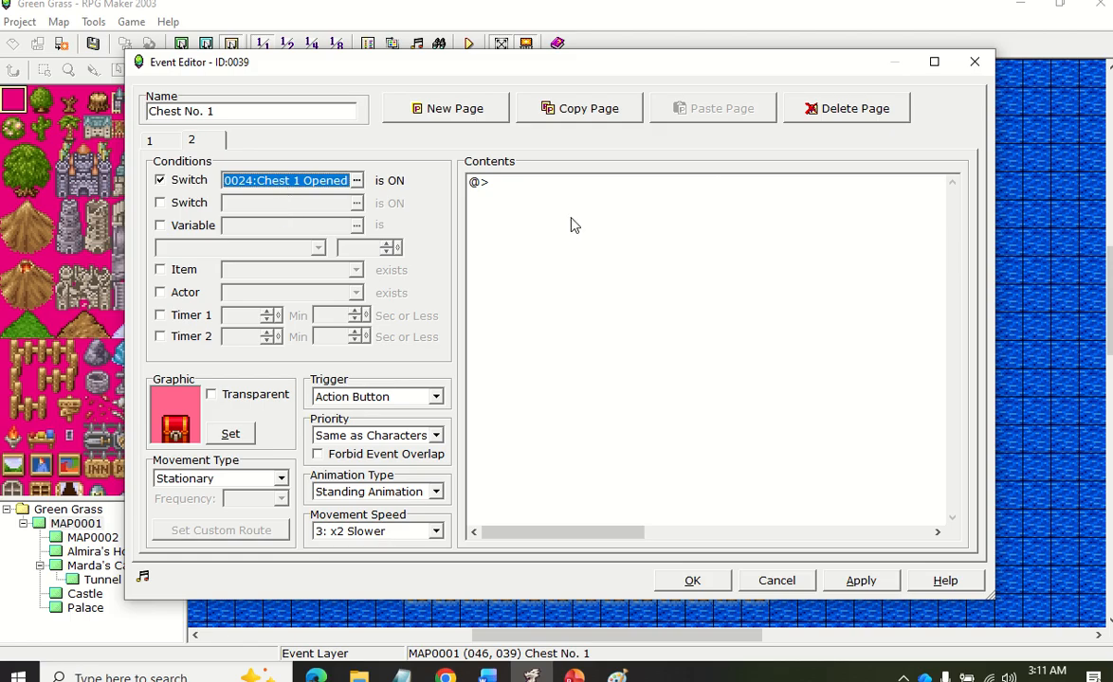
# Compare the conditions of the two event pages and return to page 1
pyautogui.click(524, 186)
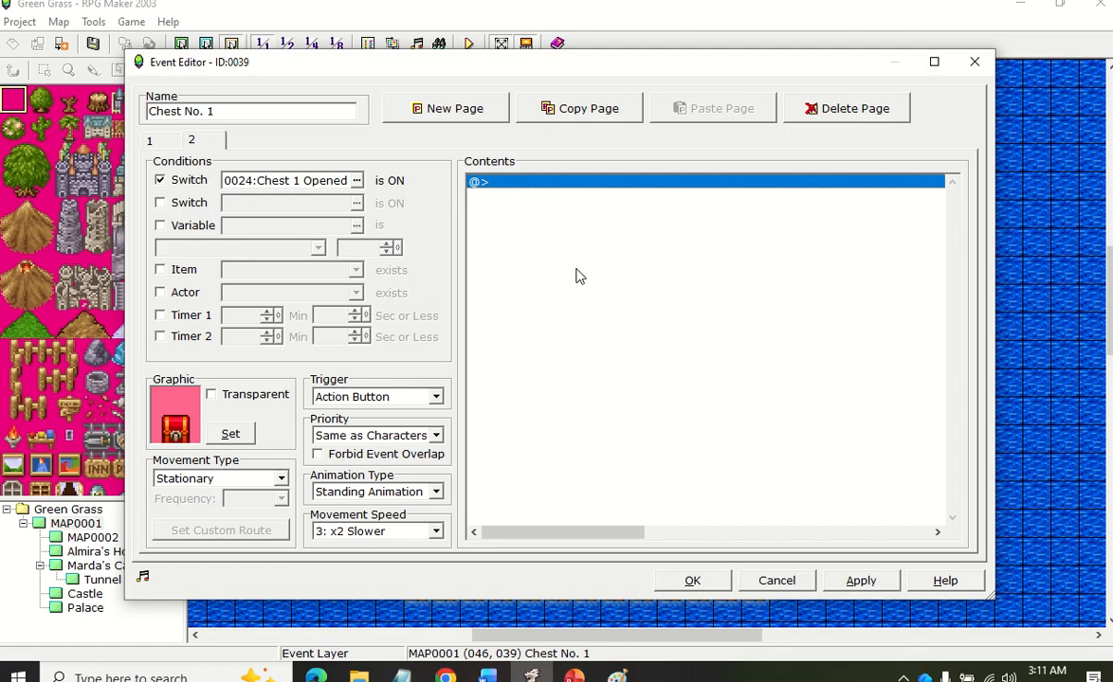
pyautogui.click(154, 140)
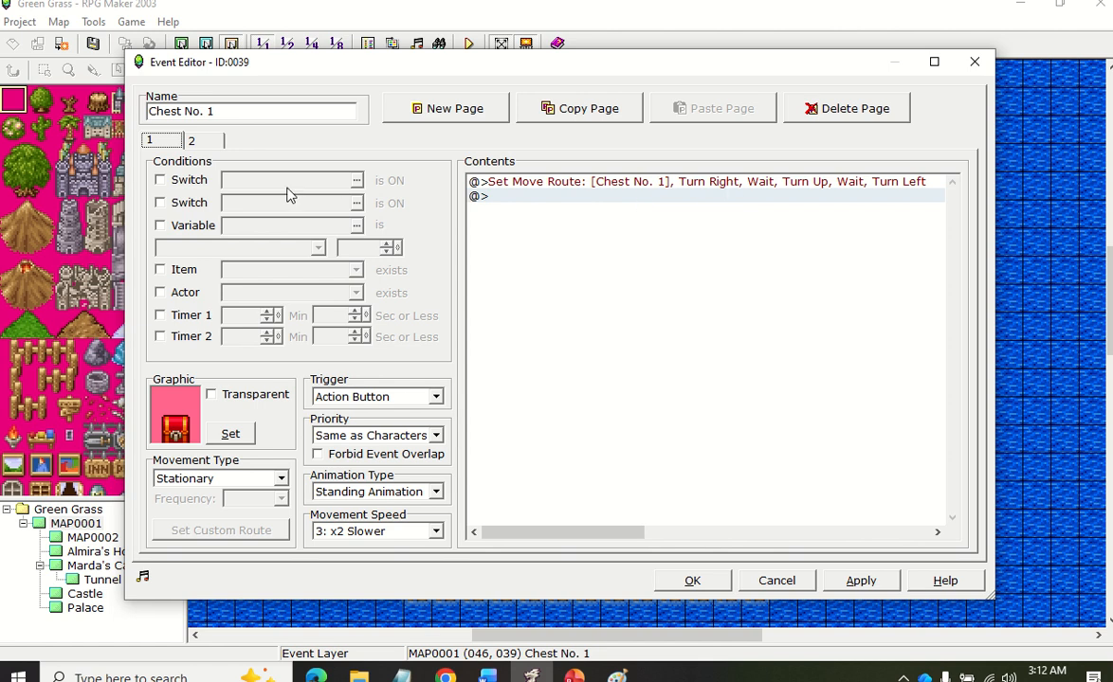
pyautogui.click(201, 141)
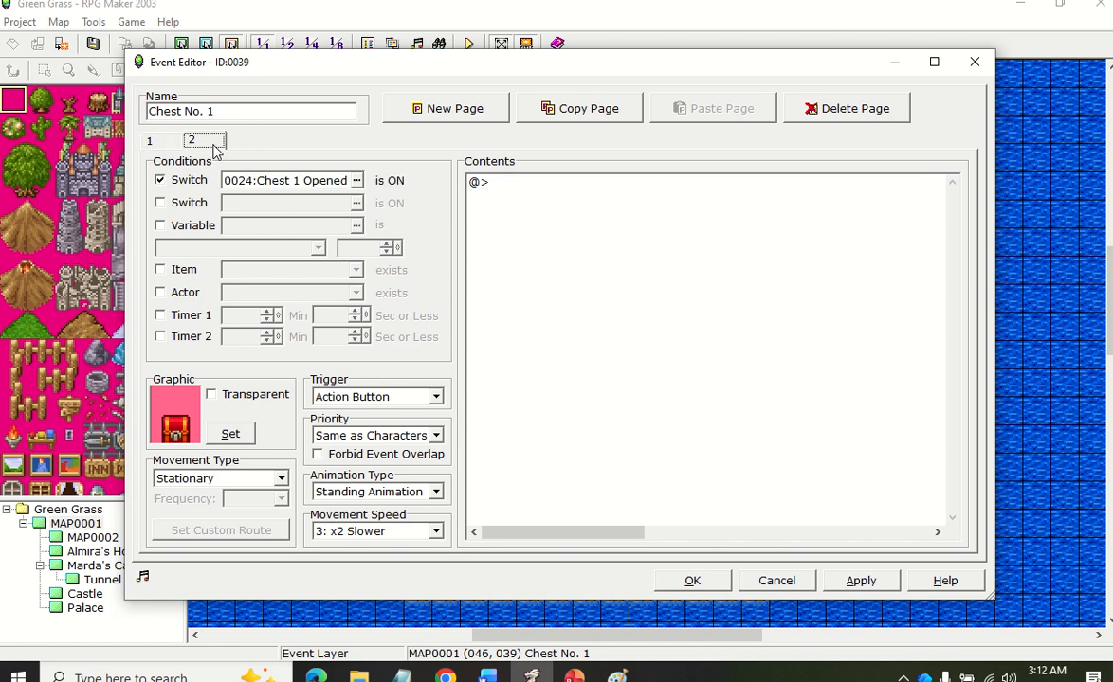
pyautogui.click(151, 142)
pyautogui.doubleClick(529, 199)
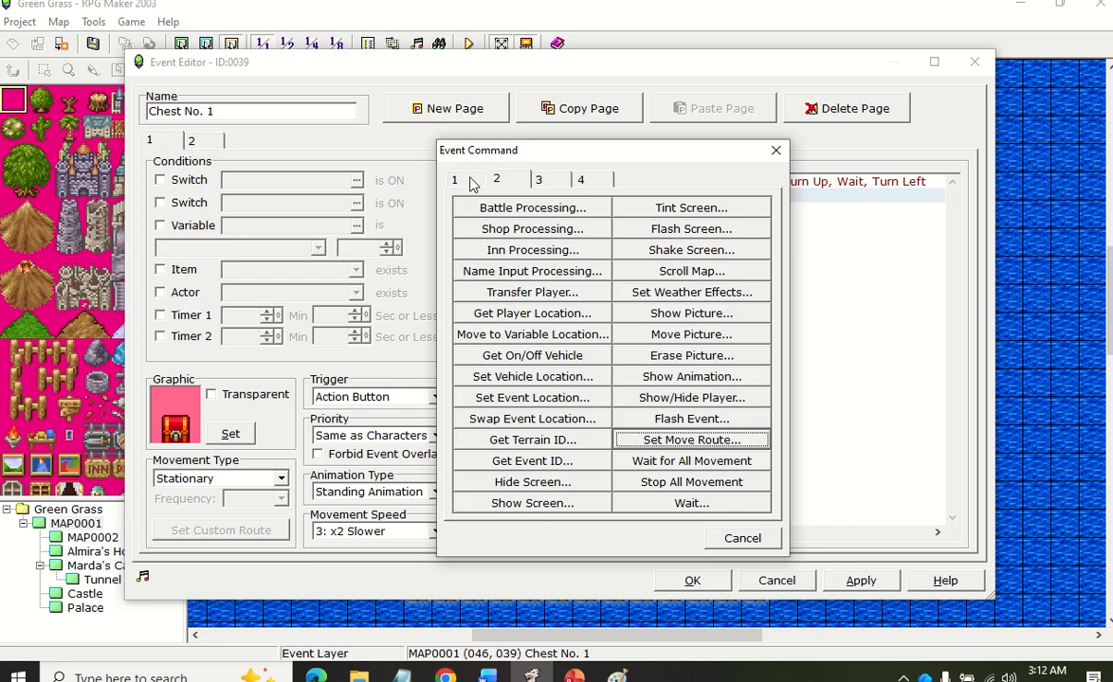
pyautogui.click(471, 182)
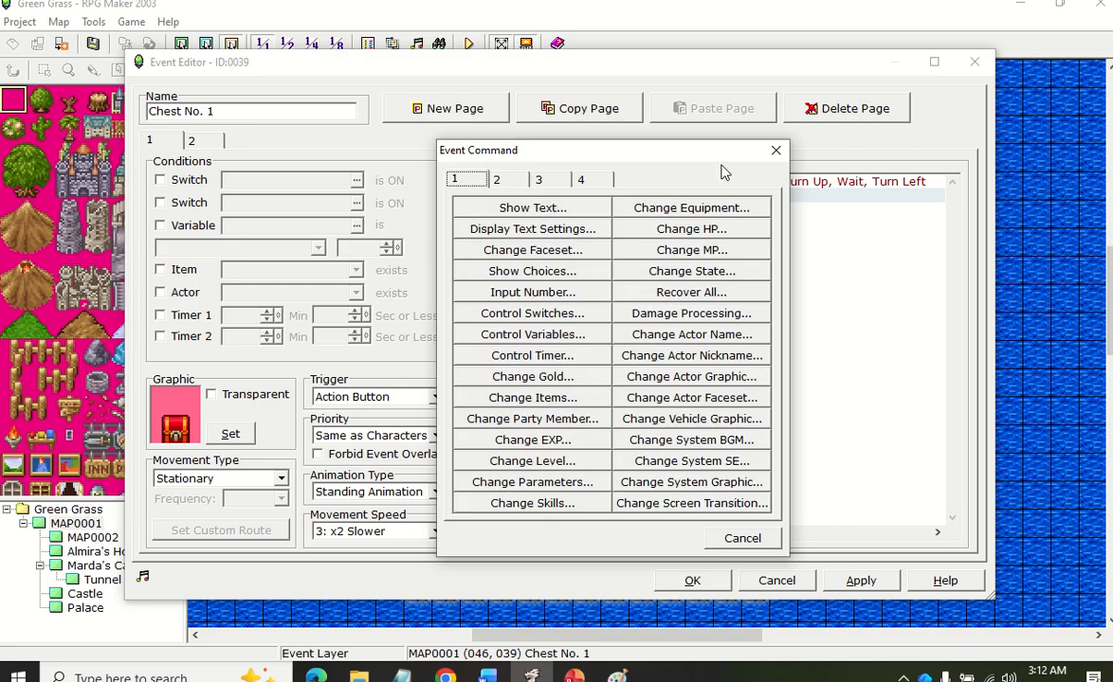
pyautogui.click(776, 150)
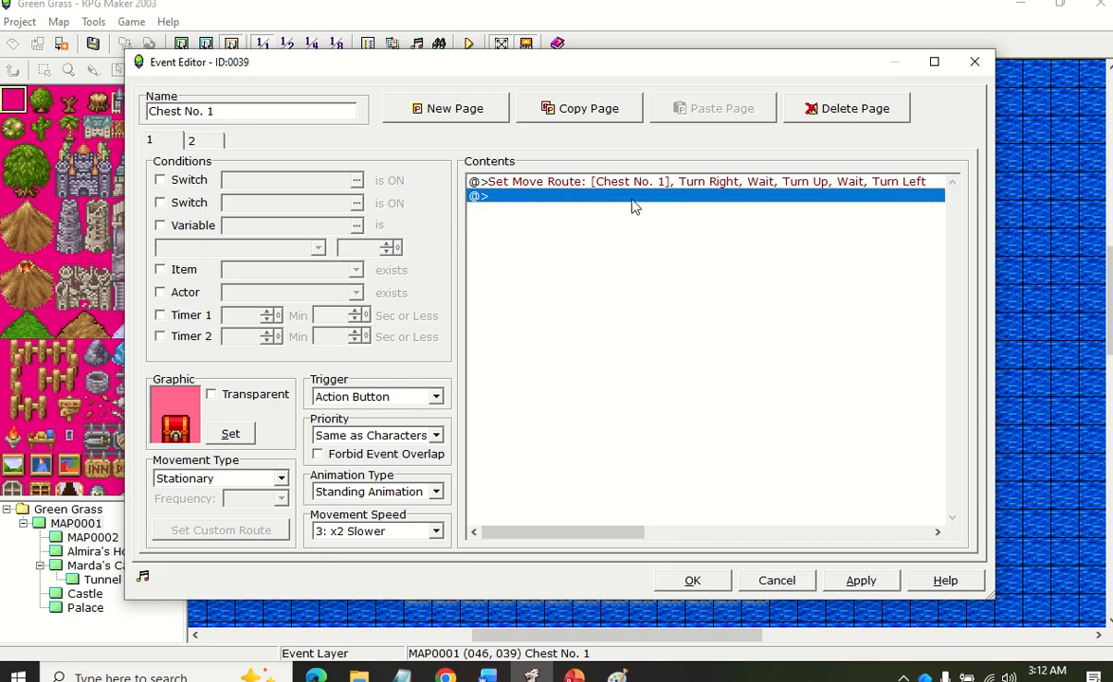
pyautogui.press('Up')
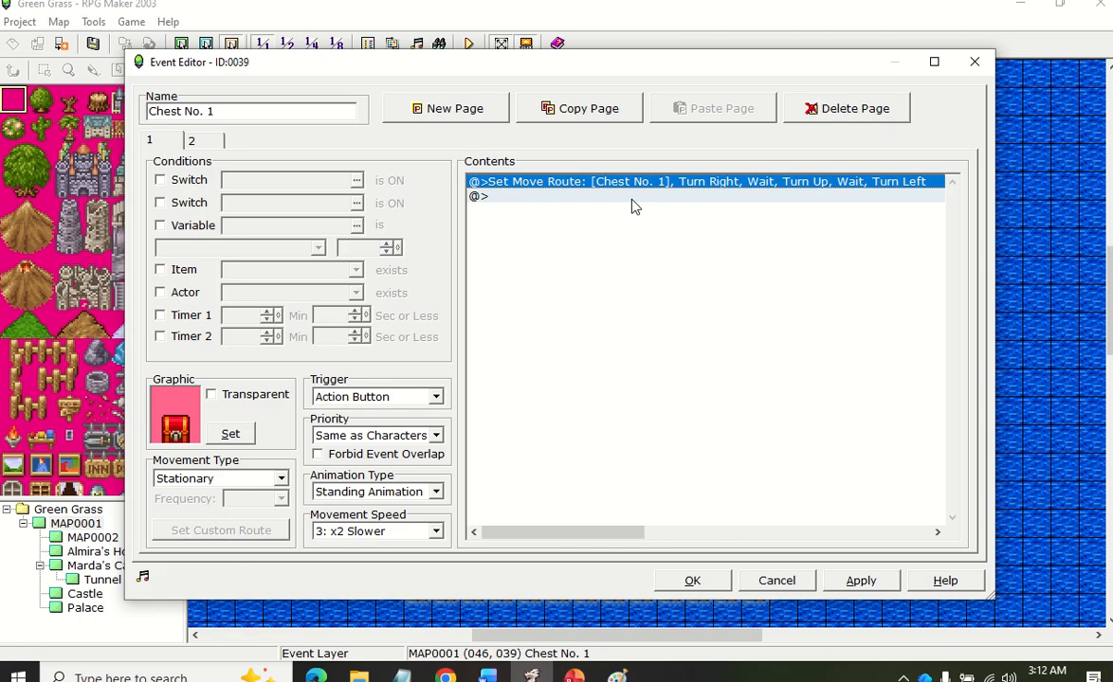
pyautogui.press('Down')
# Add a Control Switches command below the move route on page 1 that turns switch 0024 "Chest 1 Opened" ON
pyautogui.doubleClick(608, 199)
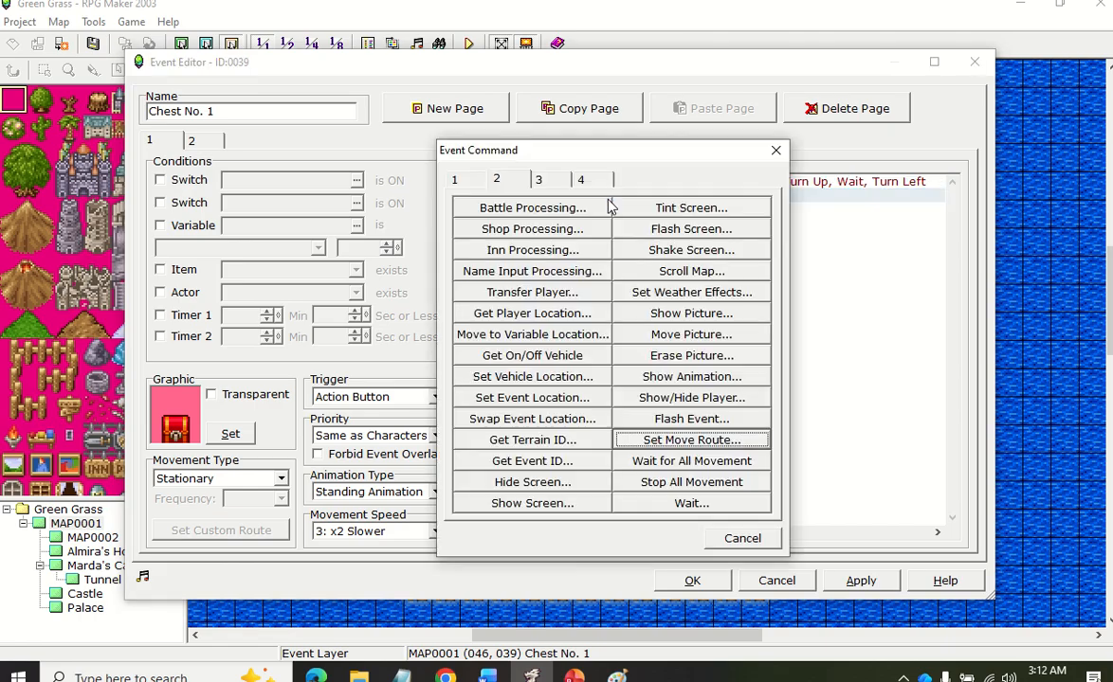
pyautogui.click(456, 180)
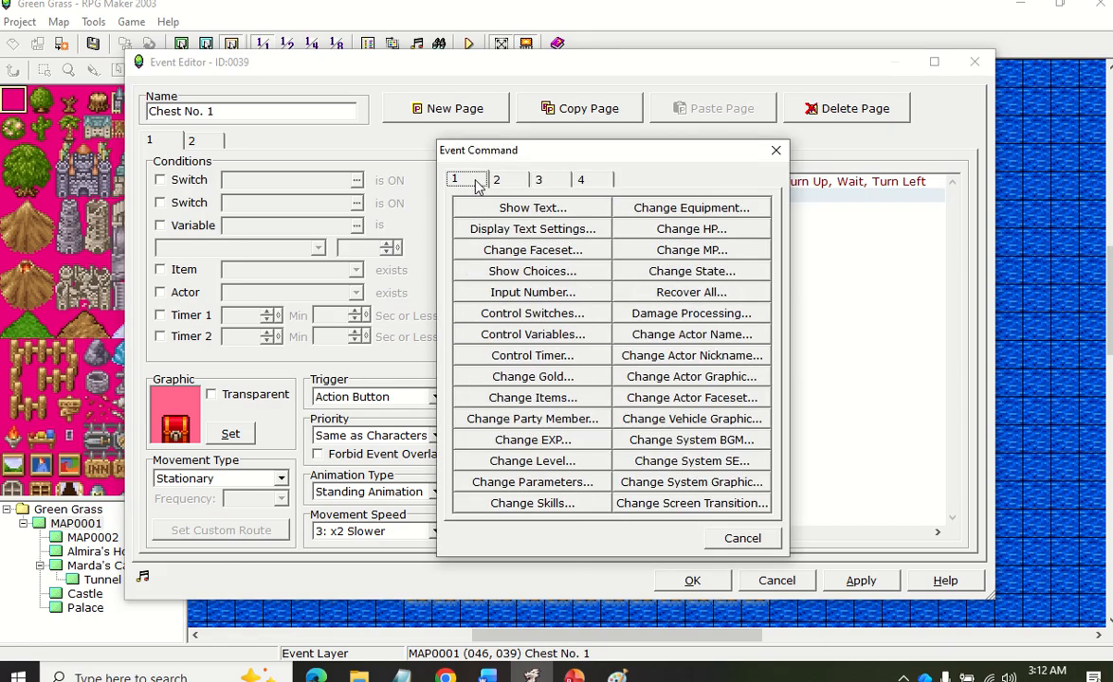
pyautogui.click(522, 319)
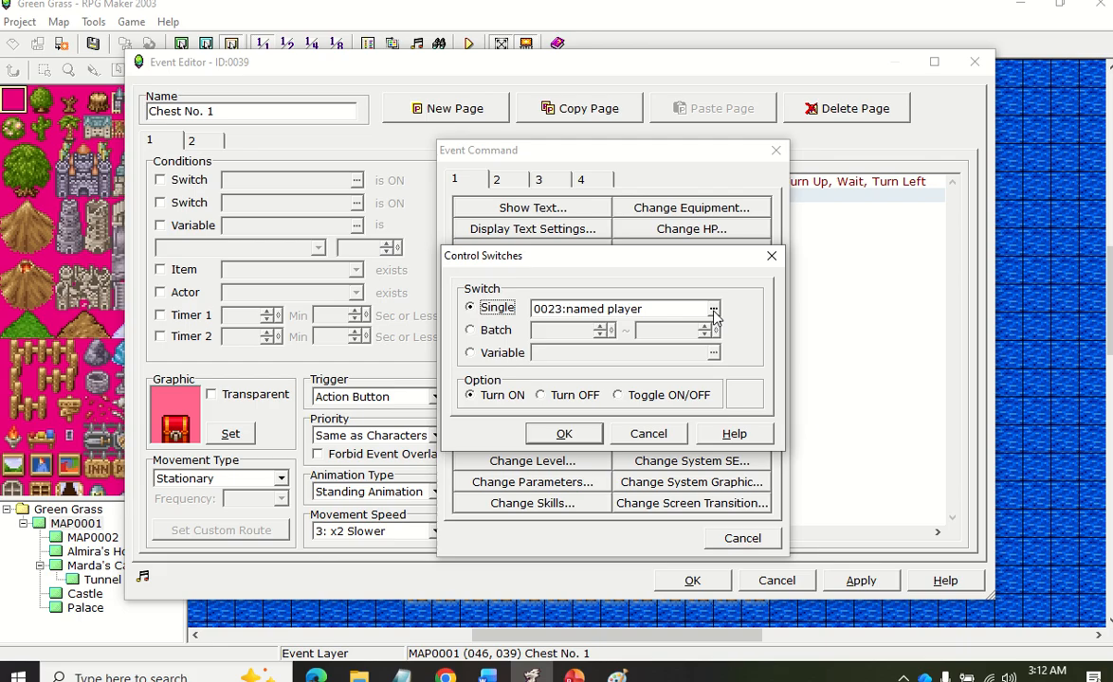
pyautogui.click(714, 311)
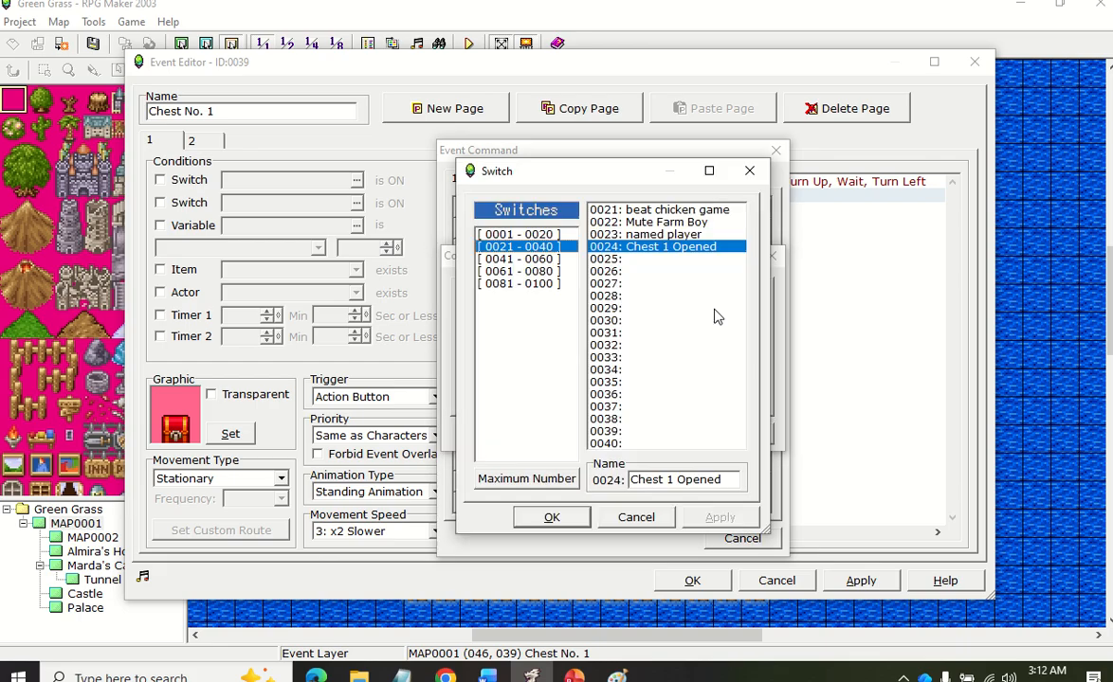
pyautogui.click(556, 518)
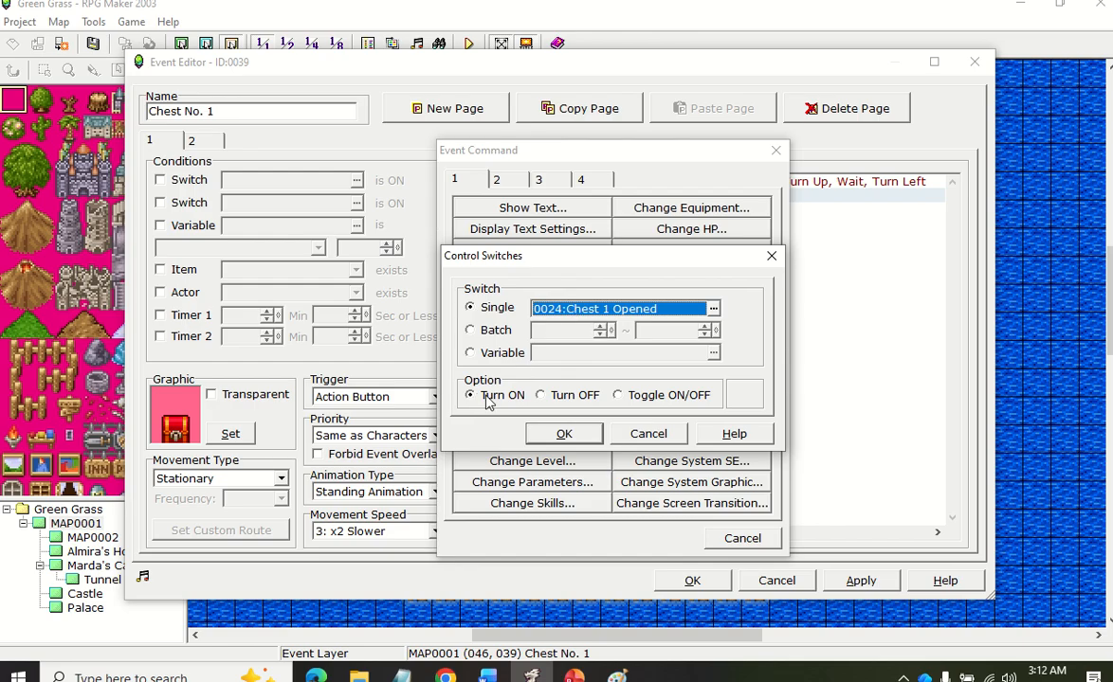
pyautogui.click(563, 433)
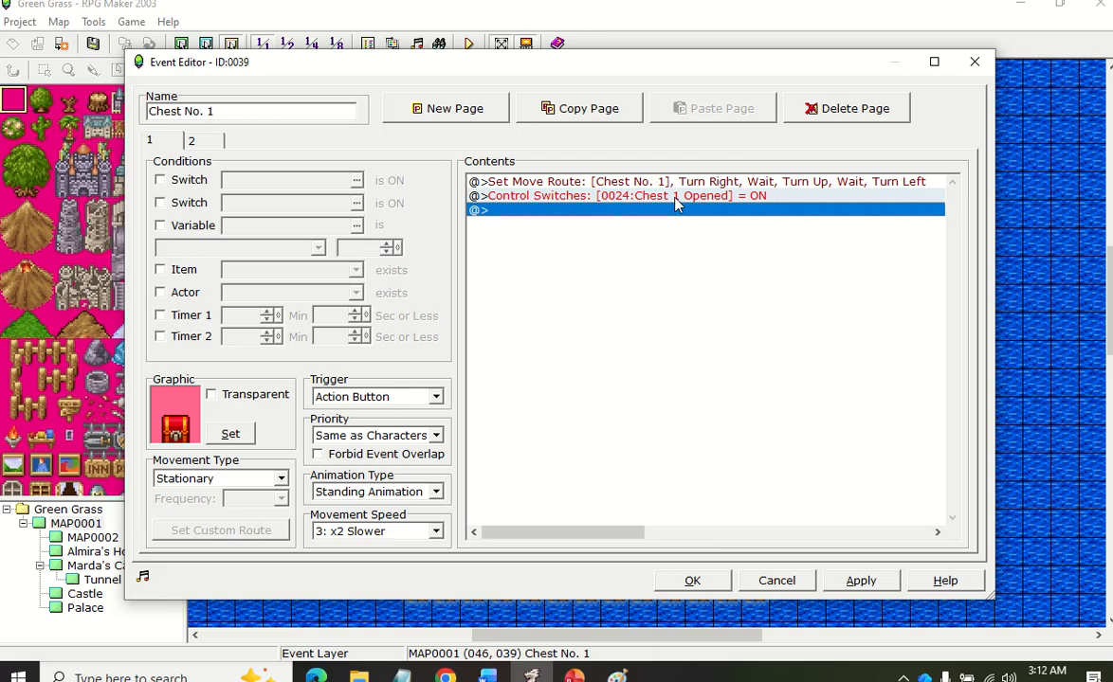
# Check the Control Switches command on page 1 against the switch condition of page 2
pyautogui.click(215, 141)
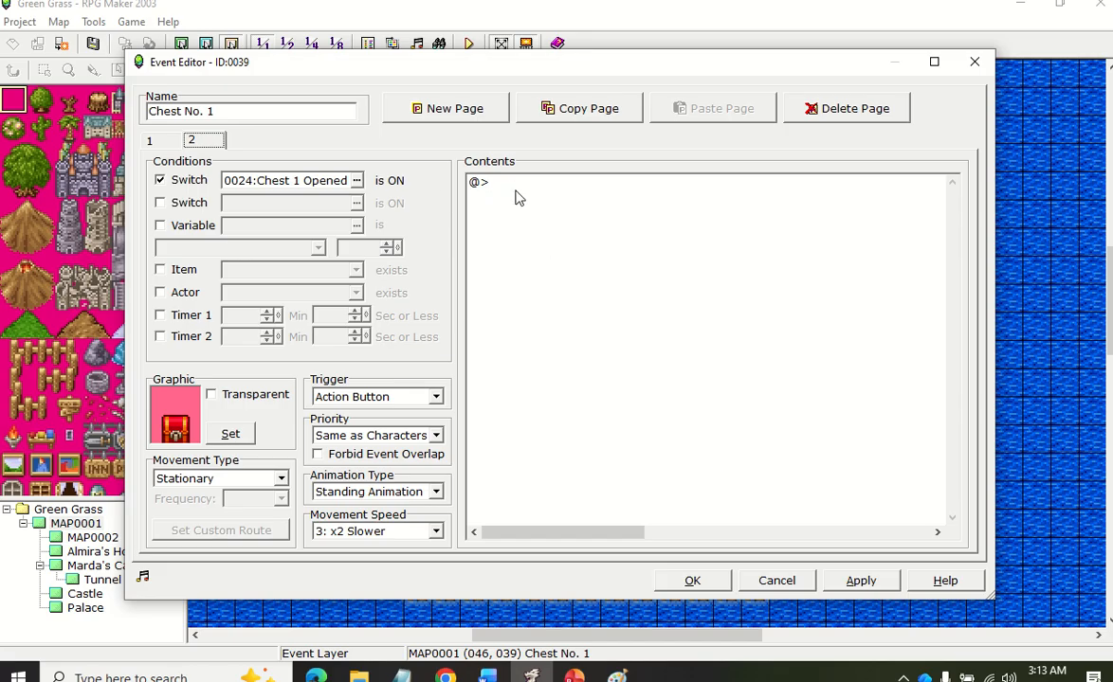
pyautogui.click(153, 141)
pyautogui.click(204, 140)
pyautogui.click(154, 141)
pyautogui.click(197, 141)
pyautogui.click(153, 142)
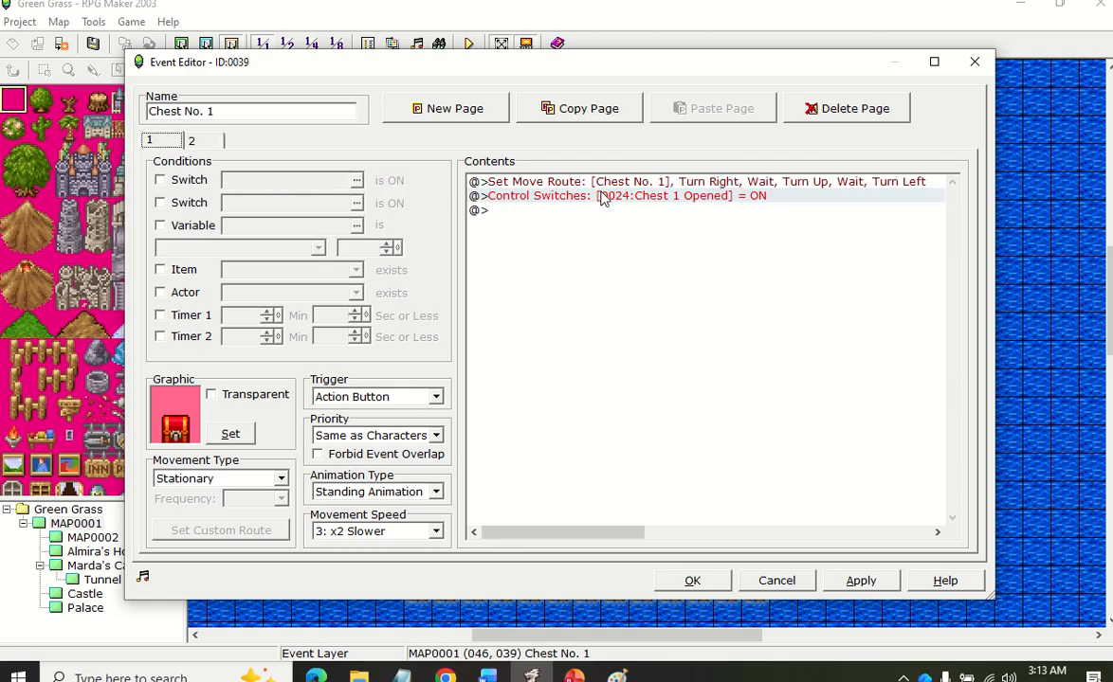
pyautogui.click(199, 141)
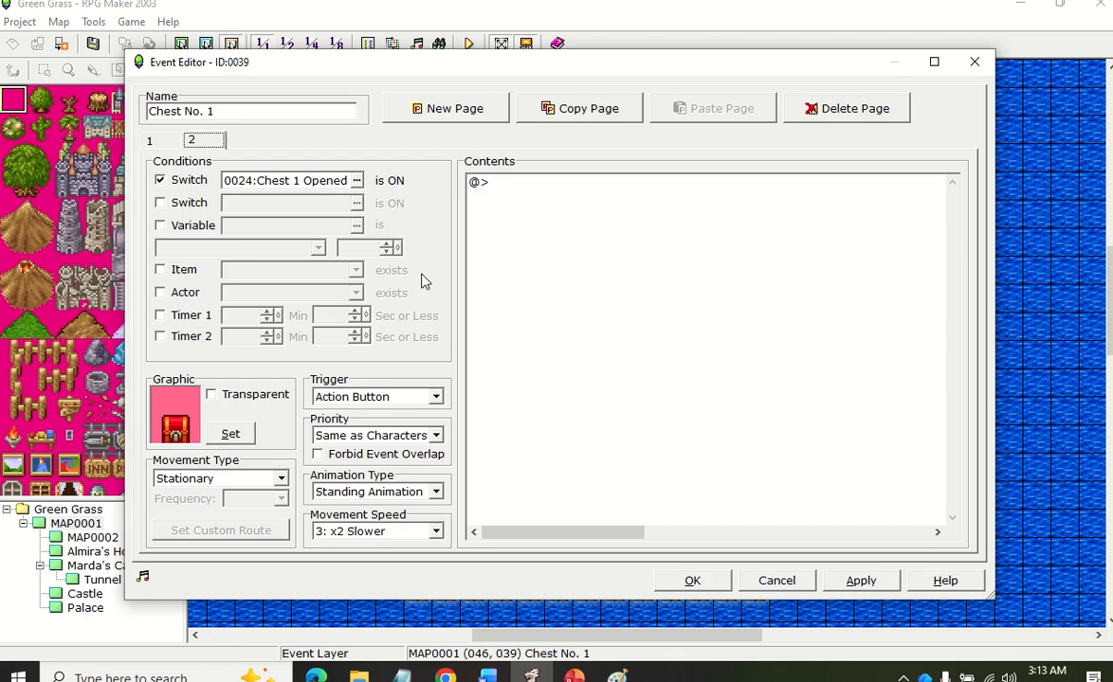
# Apply the Chest No. 1 event changes, close the event, and start a playtest with the project saved
pyautogui.click(851, 581)
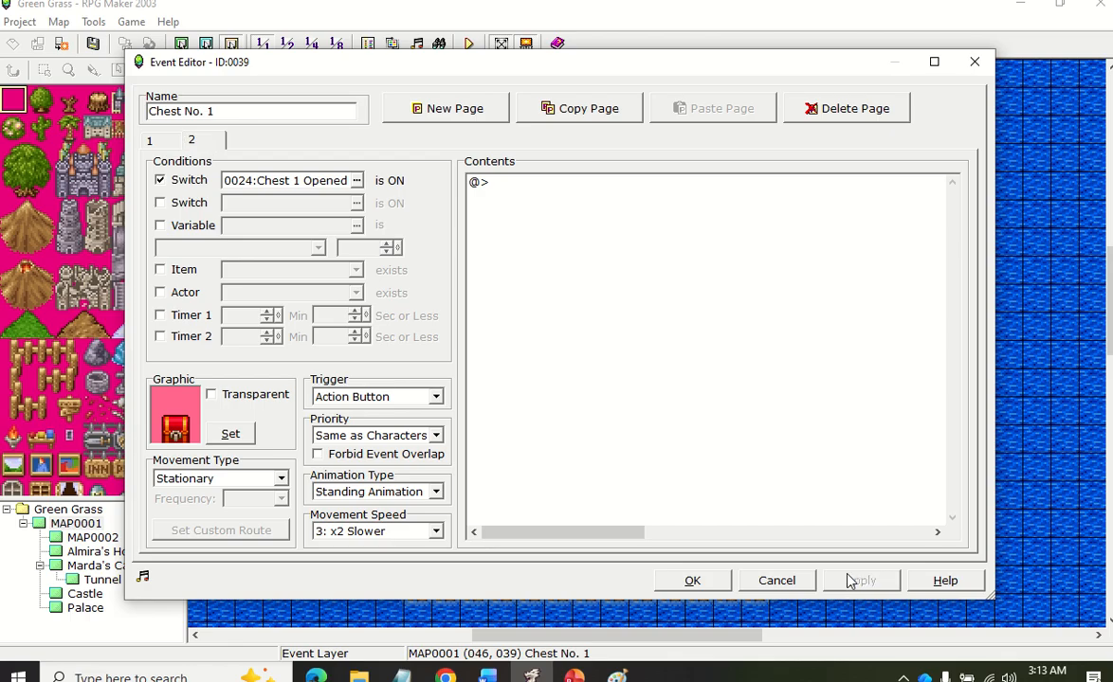
pyautogui.click(713, 584)
pyautogui.click(469, 44)
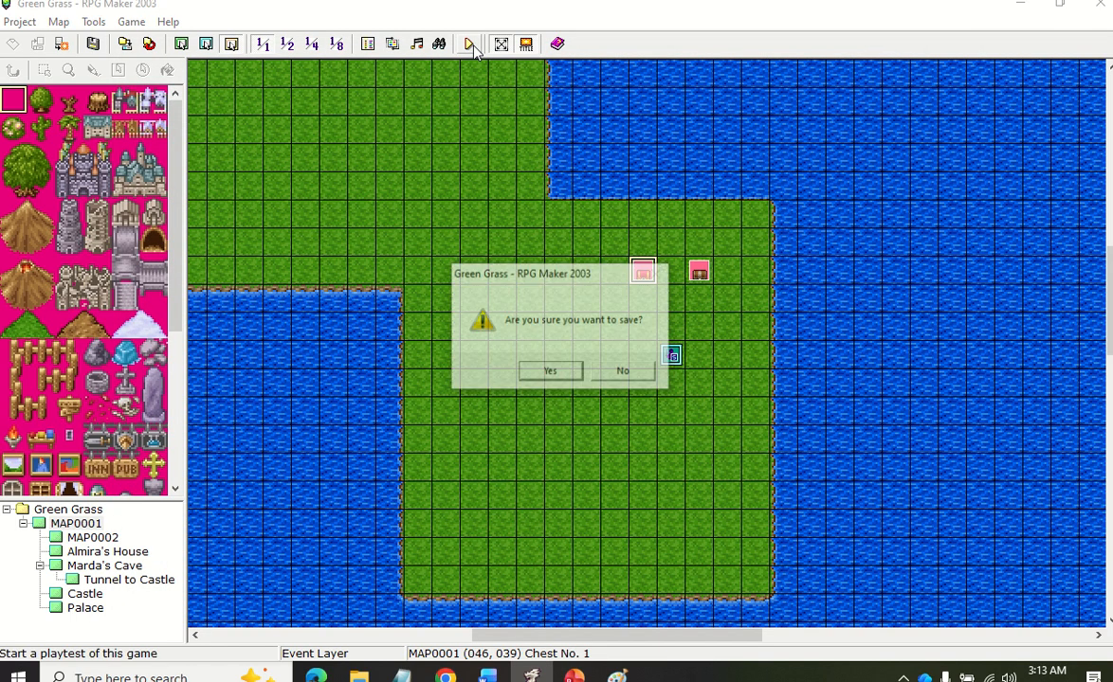
pyautogui.press('Return')
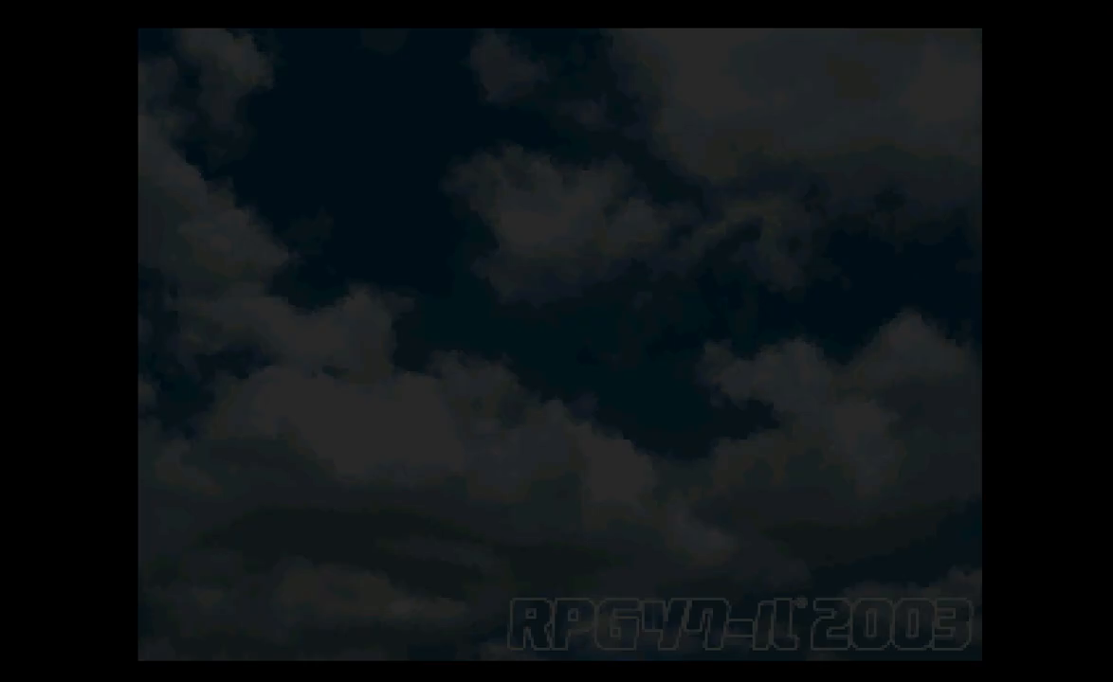
# Start a new game, walk up to the red chest and open it from its left side
pyautogui.press('Return')
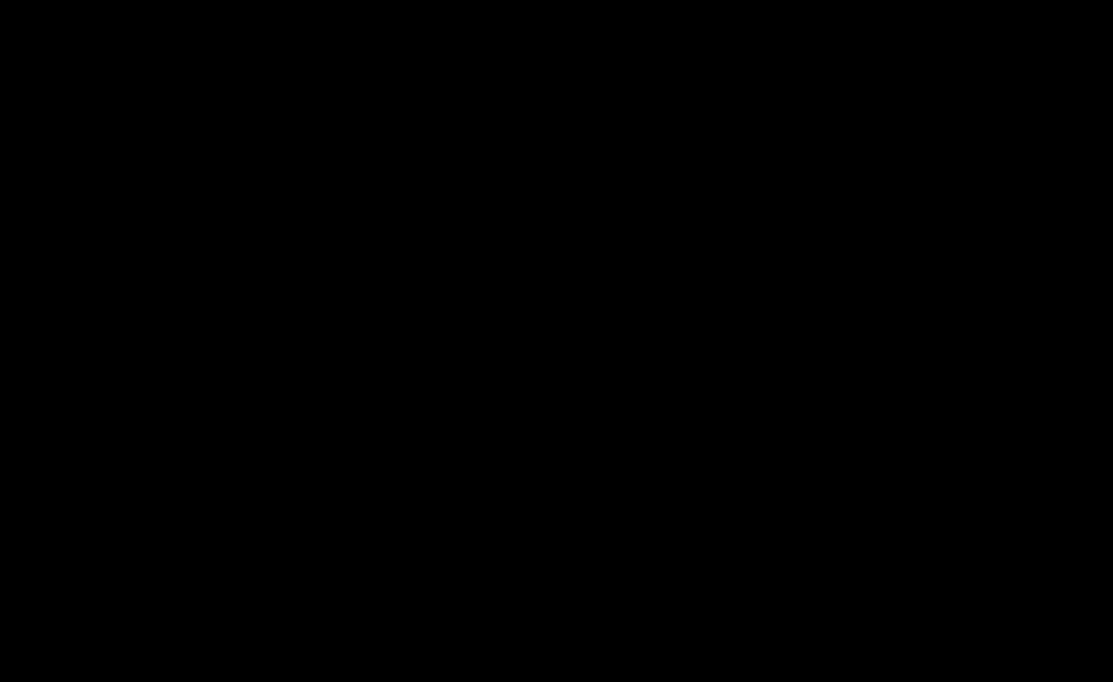
pyautogui.press('Left')
pyautogui.press('Up')
pyautogui.press('Left')
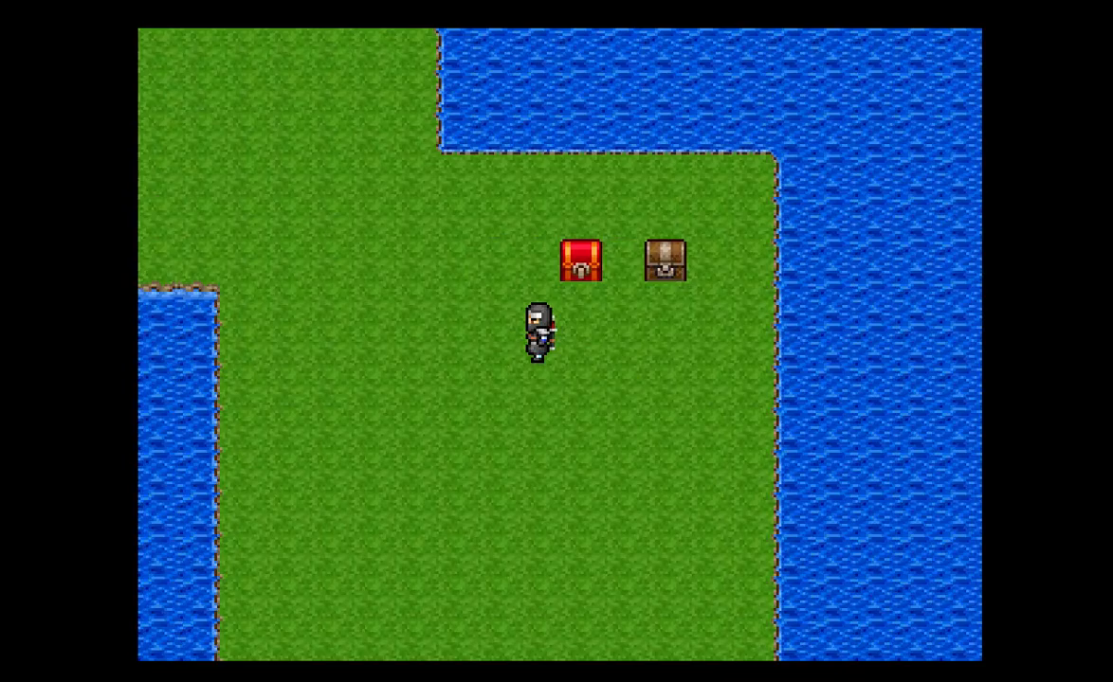
pyautogui.press('Up')
pyautogui.press('Up')
pyautogui.press('Right')
pyautogui.press('Return')
pyautogui.press('Left')
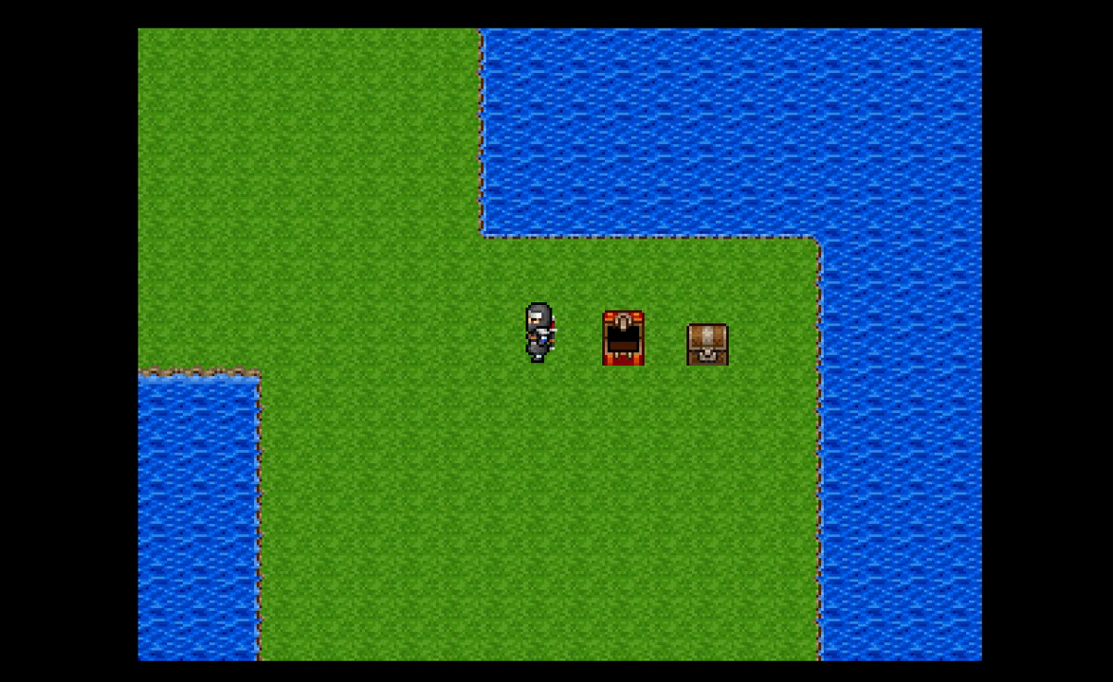
# Walk around the opened red chest and approach it again to check whether its opening animation replays
pyautogui.press('Down')
pyautogui.press('Right')
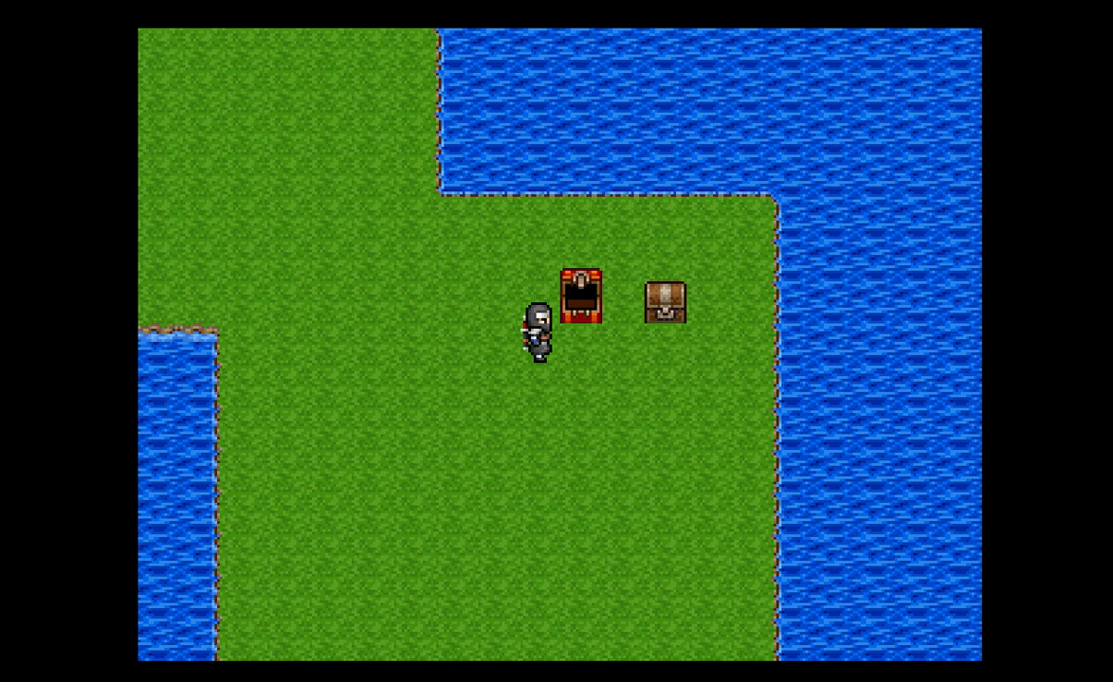
pyautogui.press('Left')
pyautogui.press('Up')
pyautogui.press('Right')
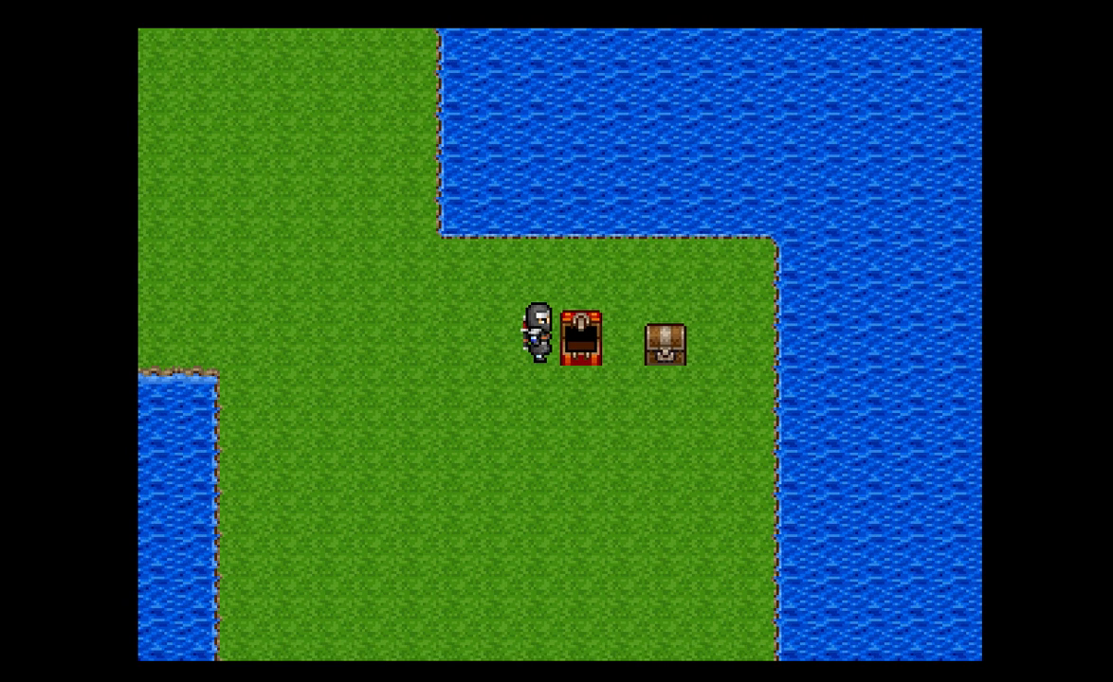
pyautogui.press('Left')
pyautogui.press('Right')
pyautogui.press('Up')
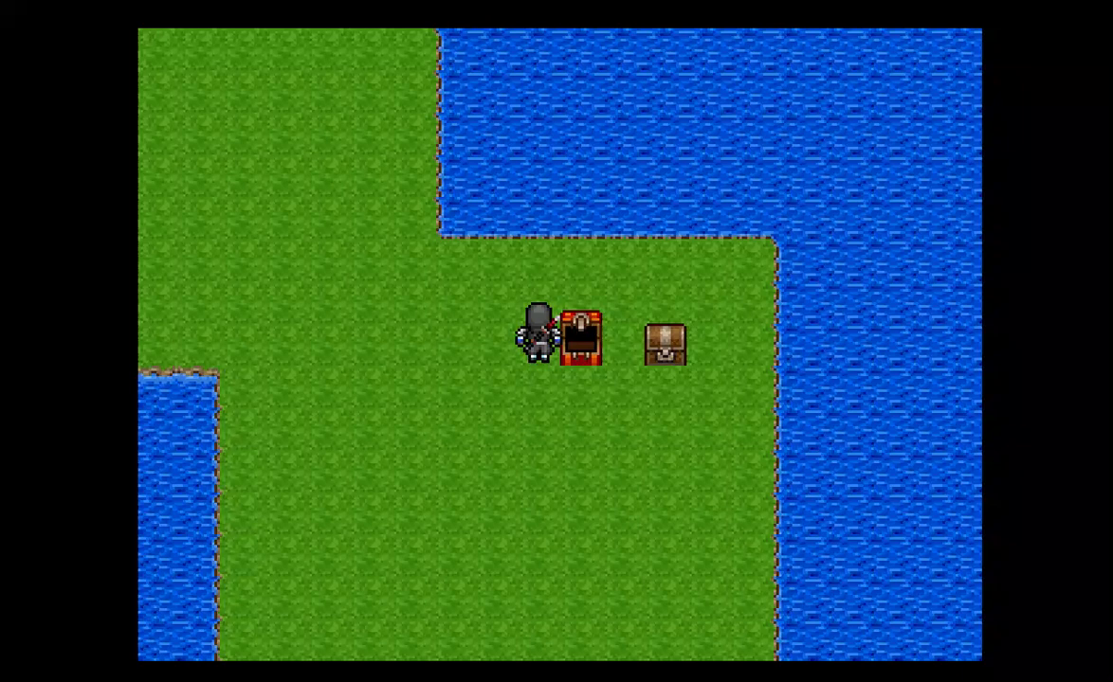
pyautogui.press('Down')
pyautogui.press('Right')
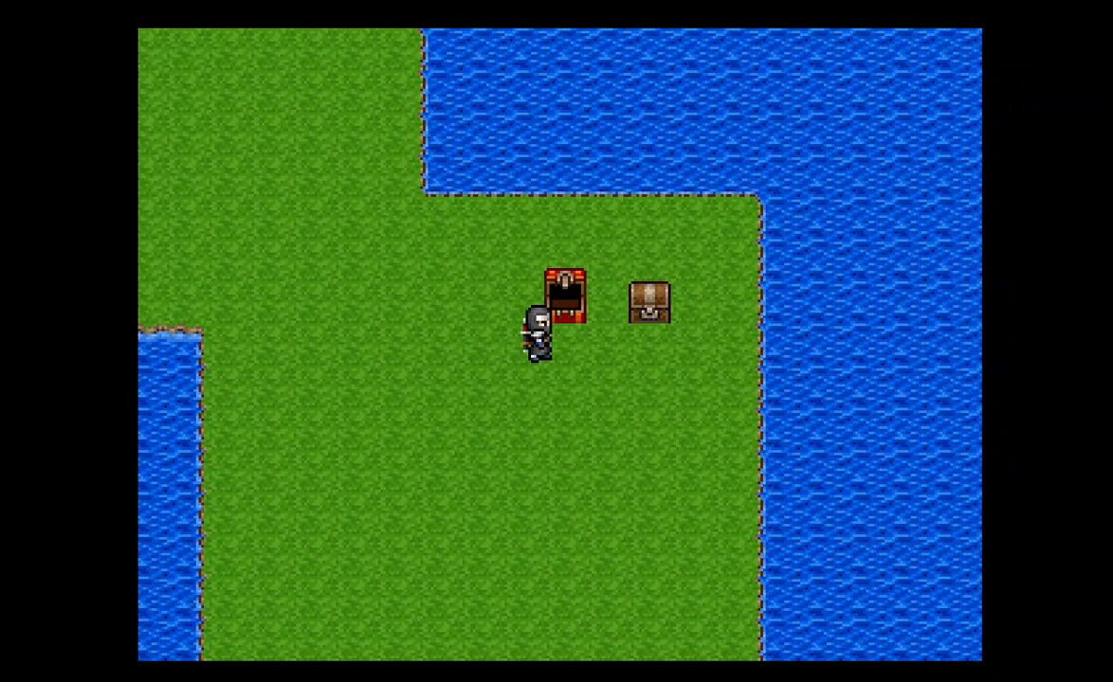
# Move the character between the two chests and check the opened red chest from its other side
pyautogui.press('Up')
pyautogui.press('Down')
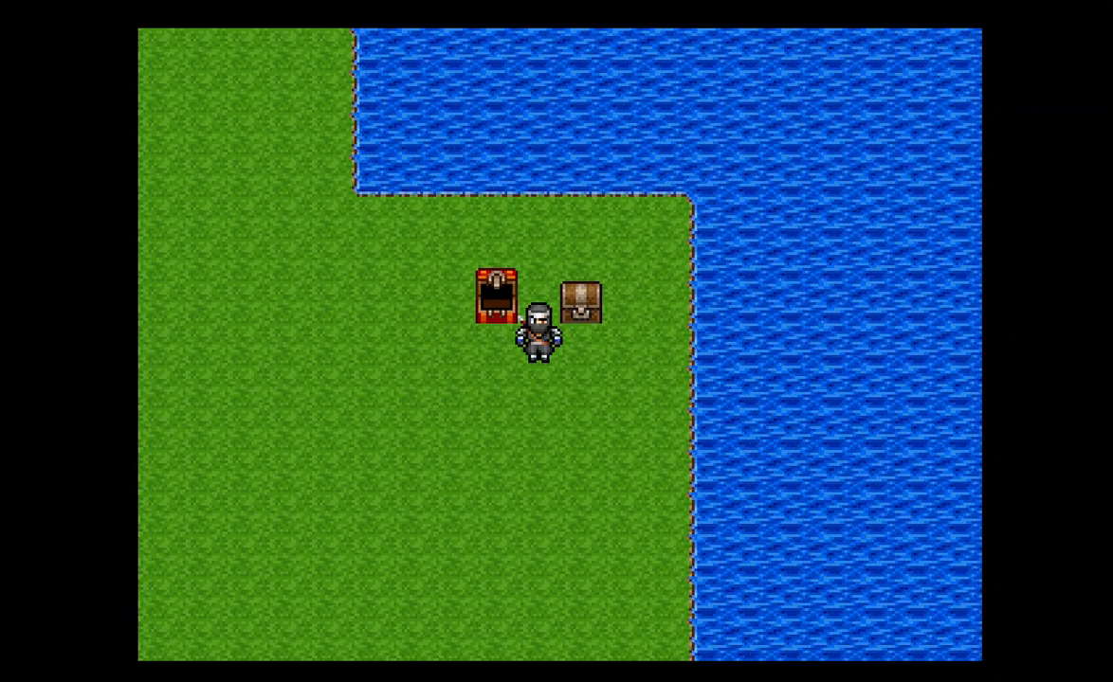
pyautogui.press('Up')
pyautogui.press('Right')
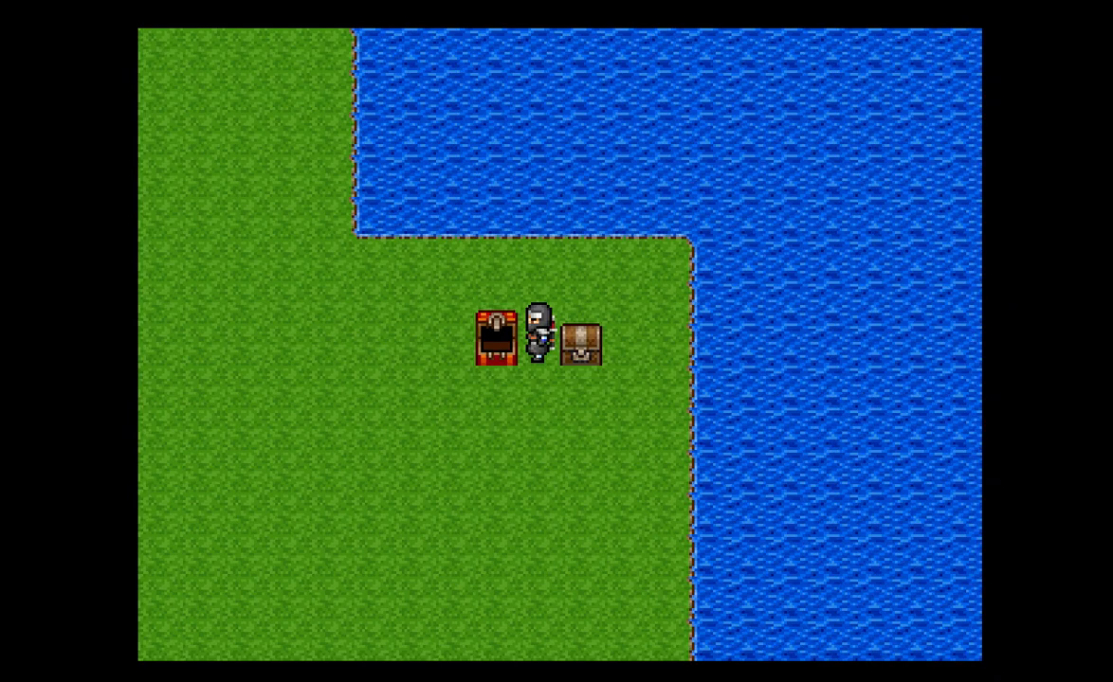
pyautogui.press('Down')
pyautogui.press('Up')
pyautogui.press('Right')
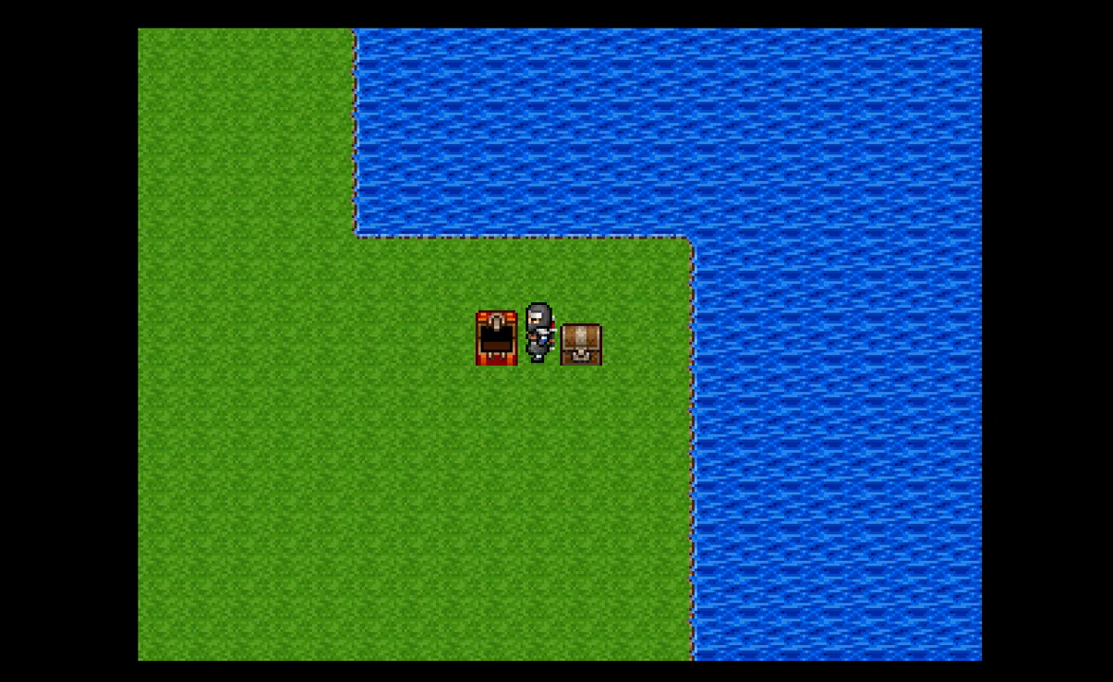
pyautogui.press('Down')
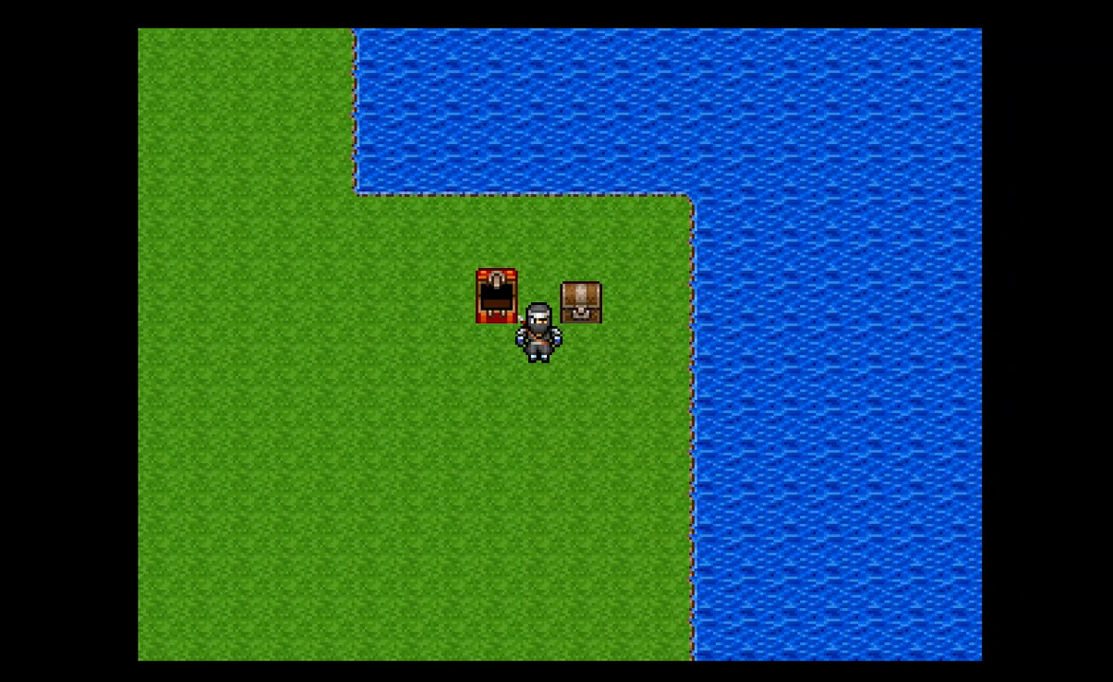
pyautogui.press('Left')
pyautogui.press('Right')
pyautogui.press('Up')
pyautogui.press('Left')
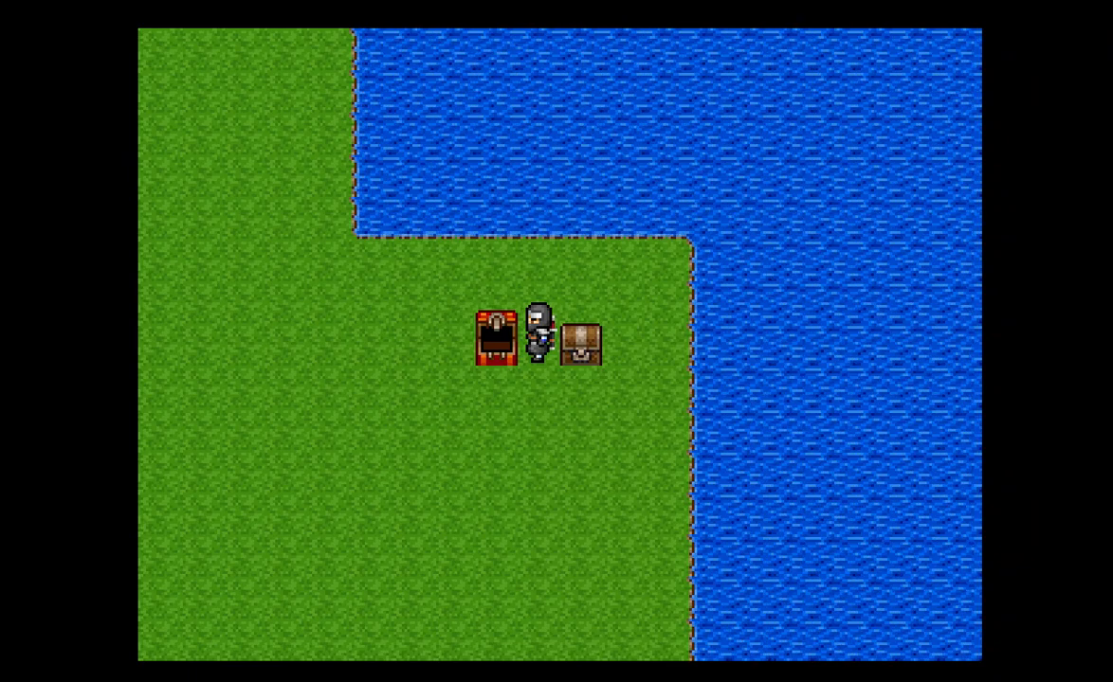
# End the running game and shut it down from the title screen to return to the editor
pyautogui.press('Escape')
pyautogui.press('Up')
pyautogui.press('Return')
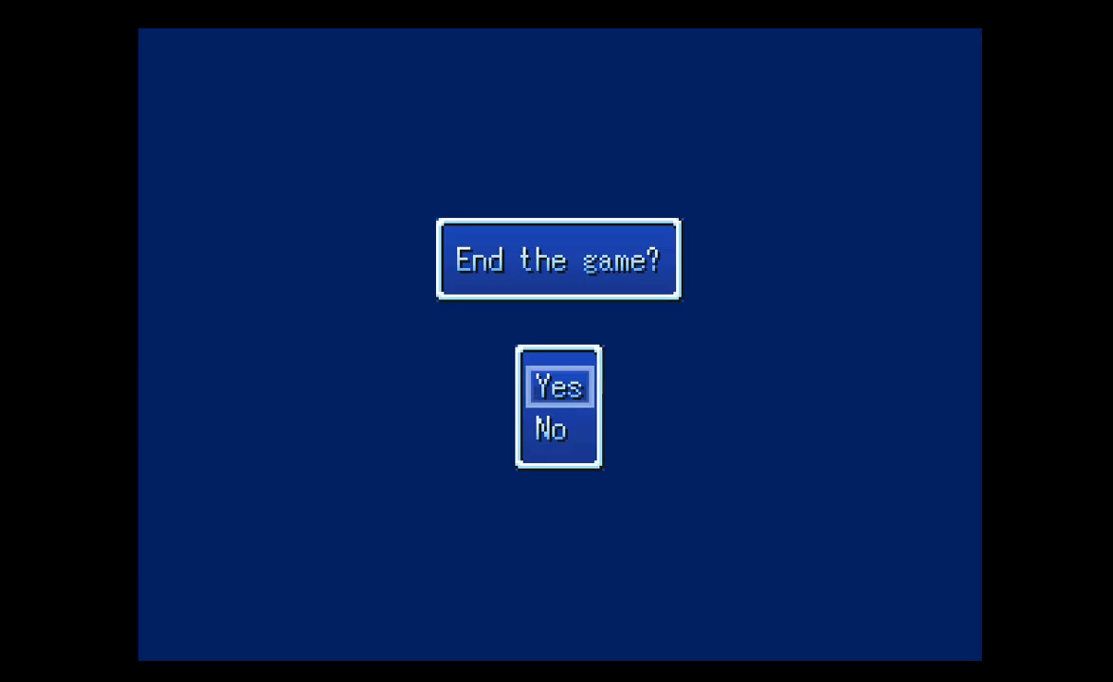
pyautogui.press('Return')
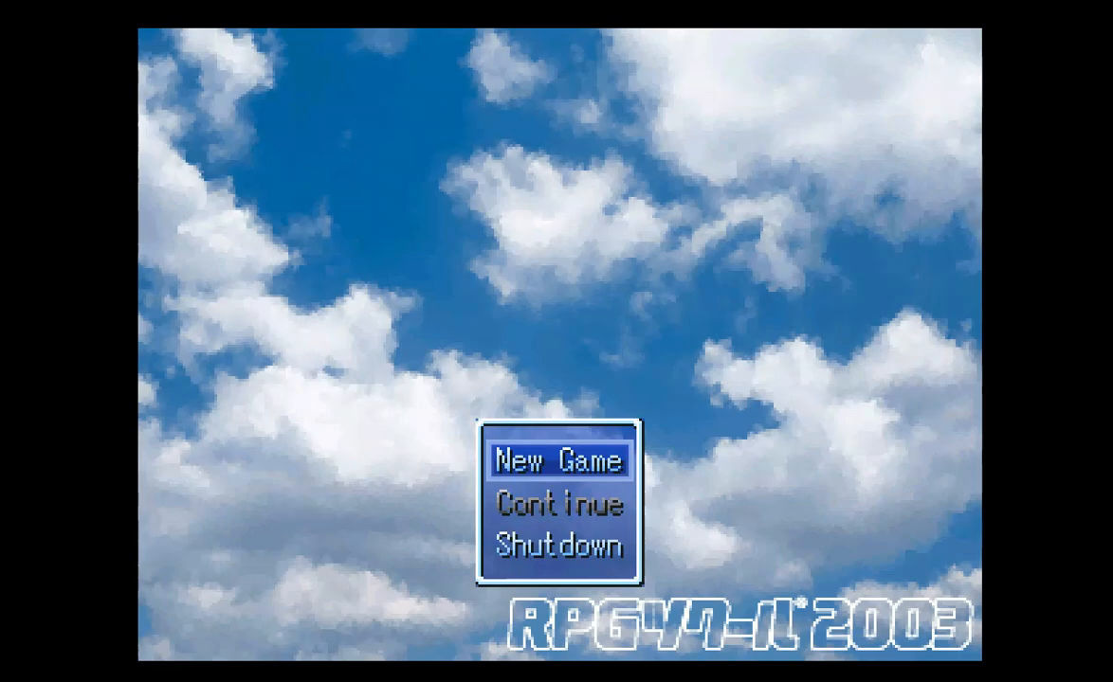
pyautogui.press('Up')
pyautogui.press('Return')
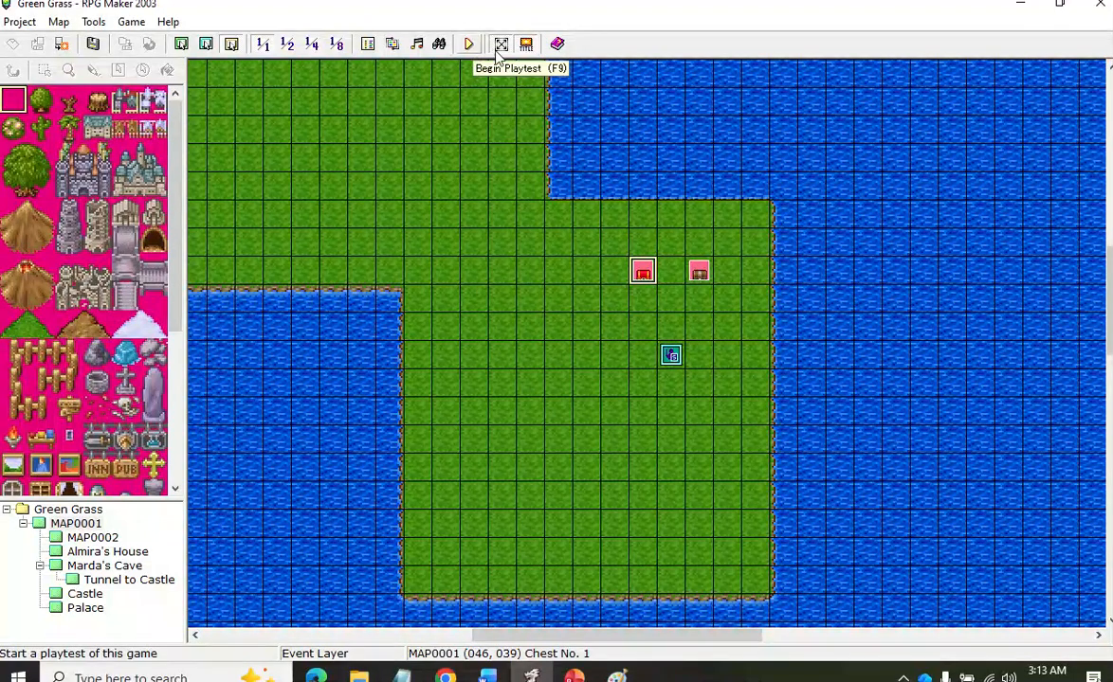
# Add a second page to the Chest No. 2 event, conditioned on switch 0025 named "Chest 2 Opened" being ON
pyautogui.doubleClick(701, 274)
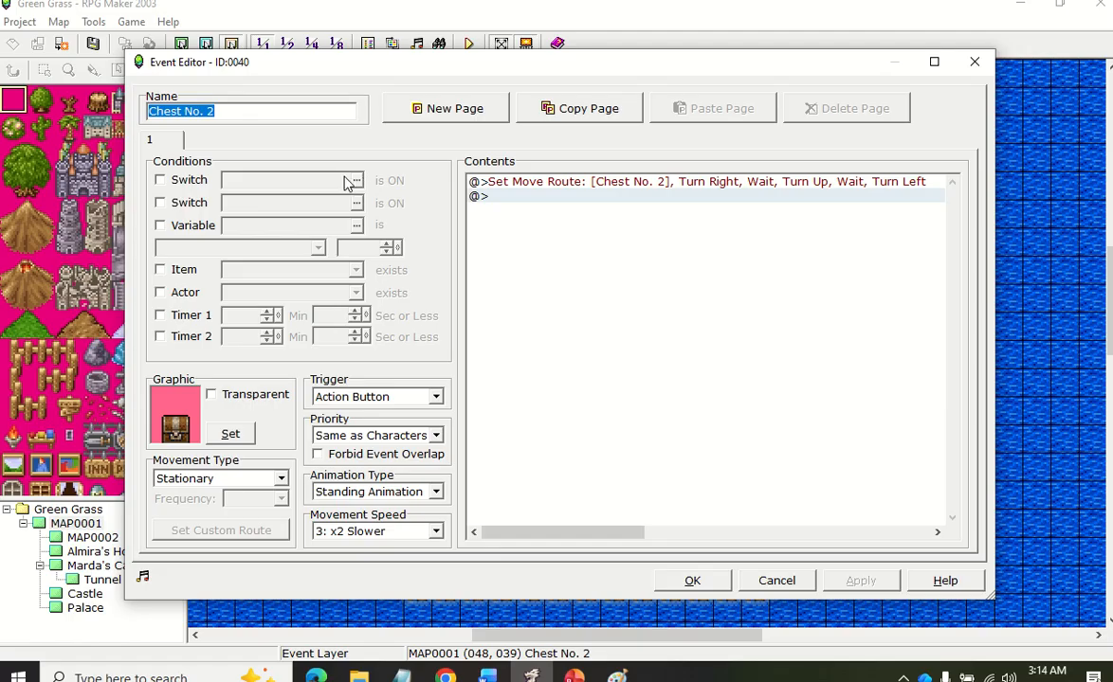
pyautogui.click(417, 111)
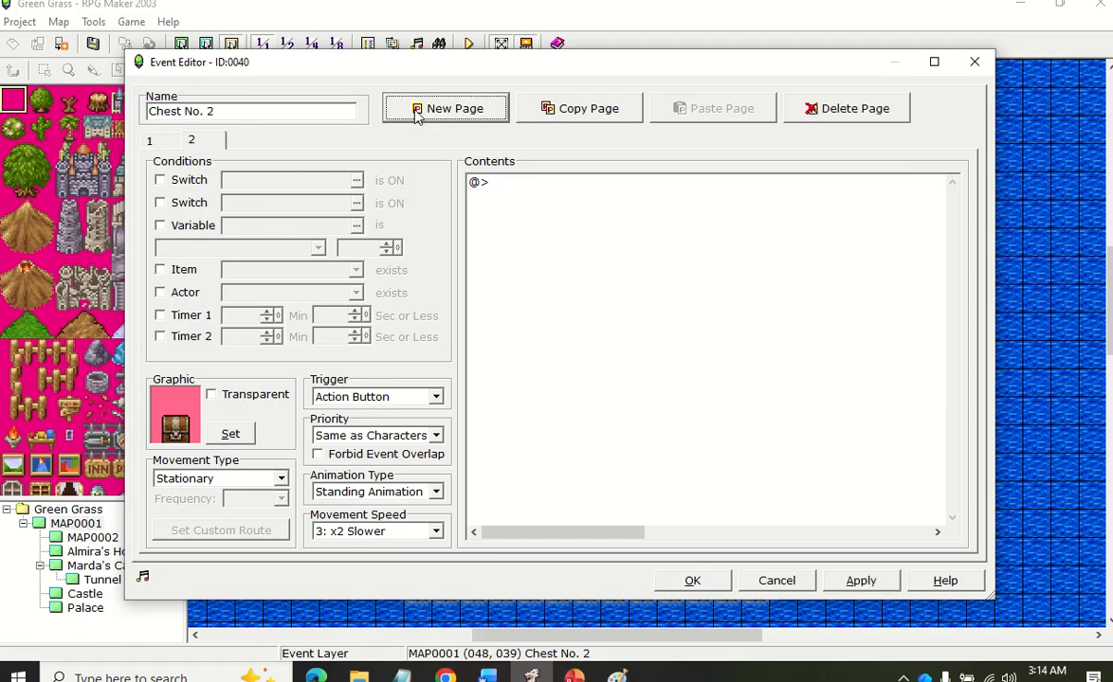
pyautogui.click(161, 181)
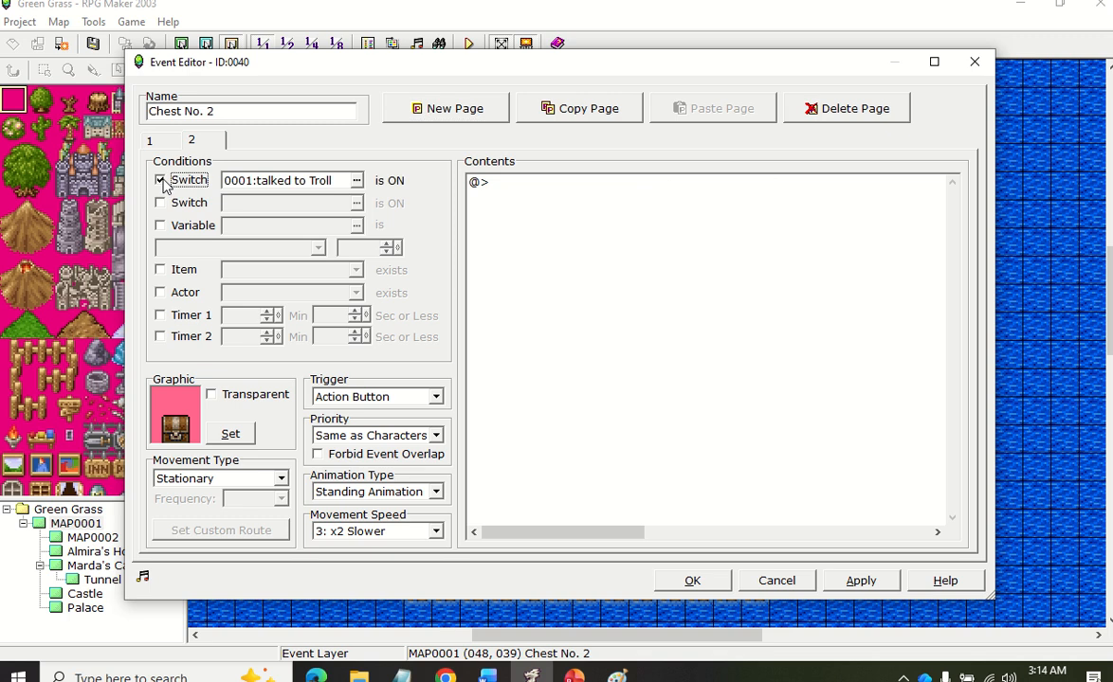
pyautogui.click(356, 180)
pyautogui.click(575, 238)
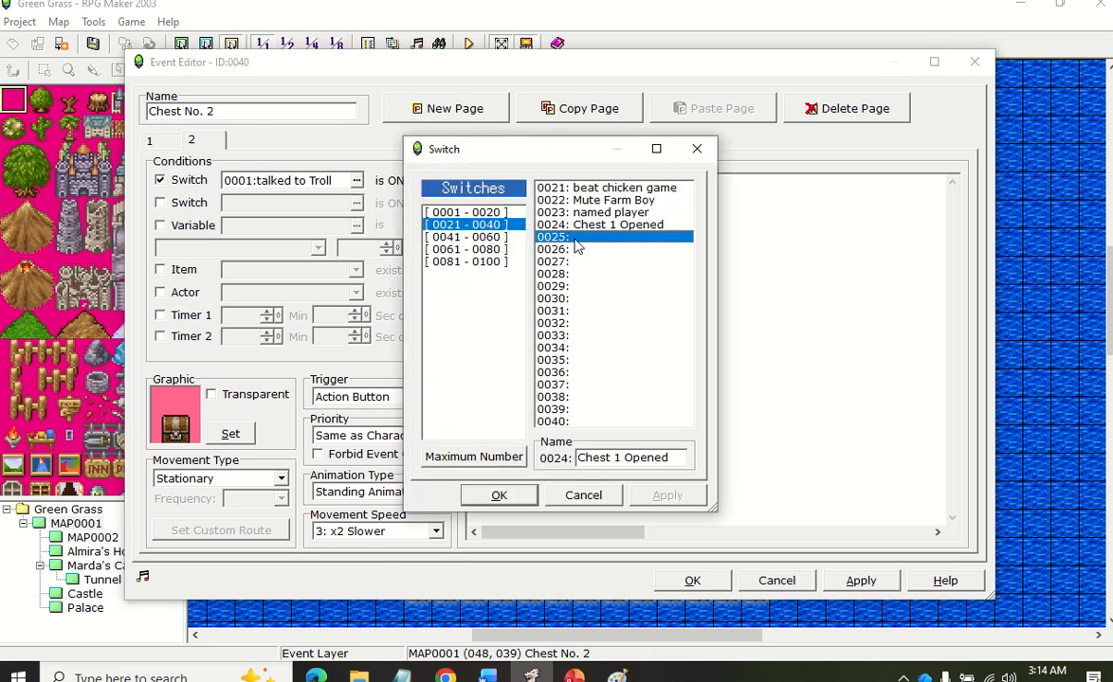
pyautogui.click(611, 457)
pyautogui.write('Ch')
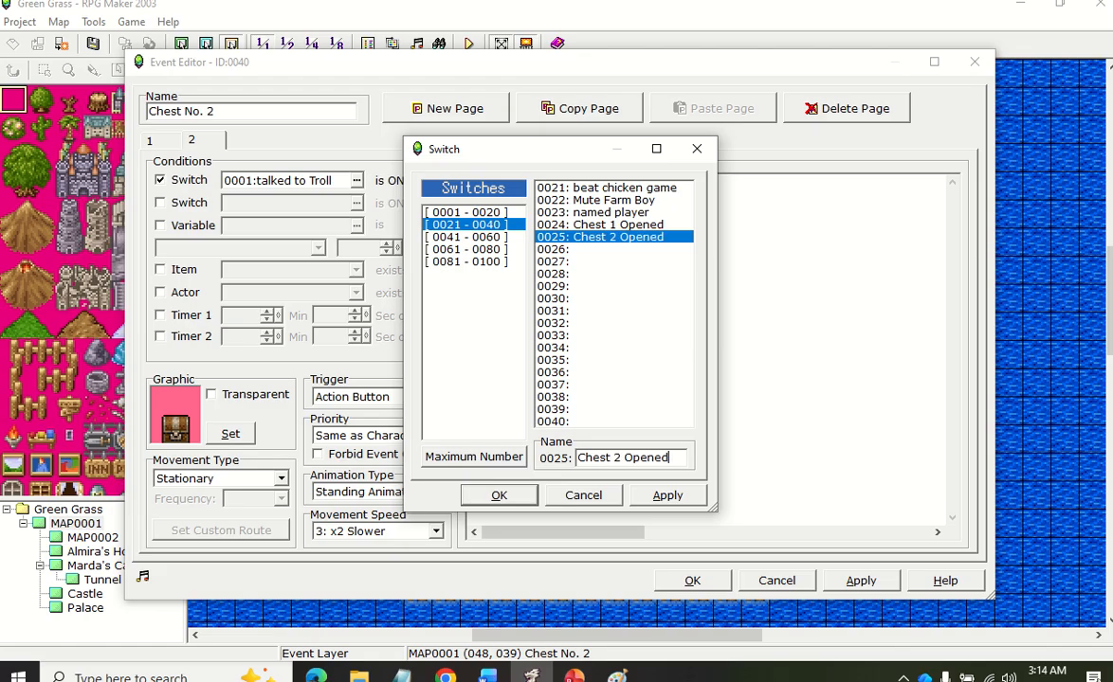
pyautogui.click(500, 497)
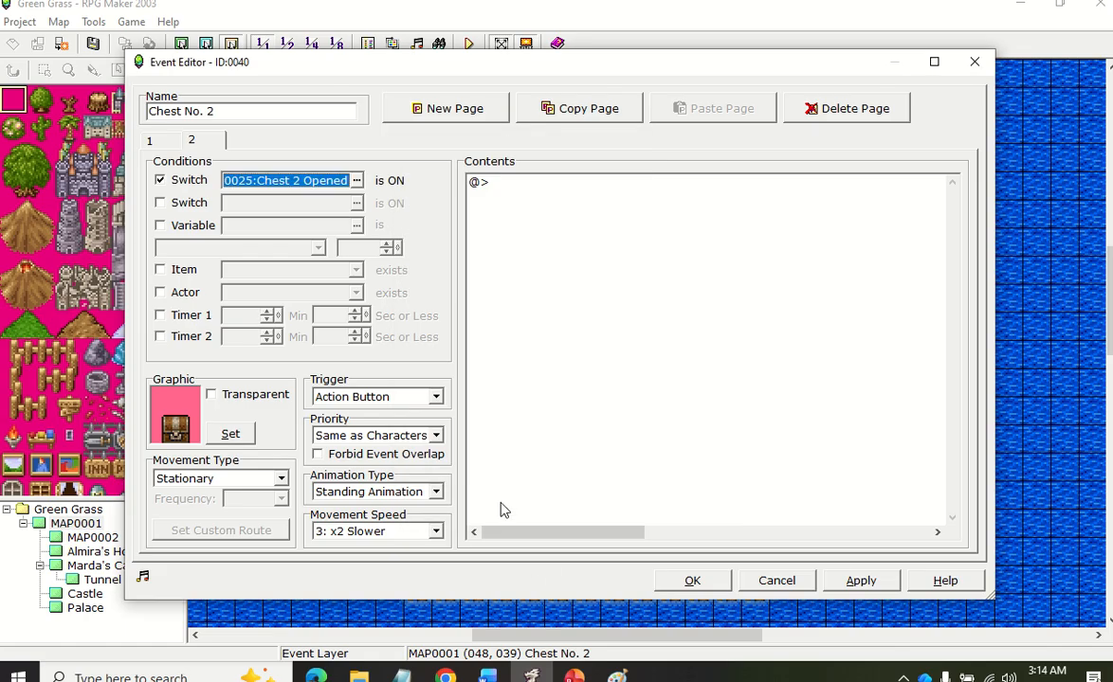
# Add a Control Switches command below the move route on page 1 of Chest No. 2 that turns switch 0025 "Chest 2 Opened" ON
pyautogui.click(161, 142)
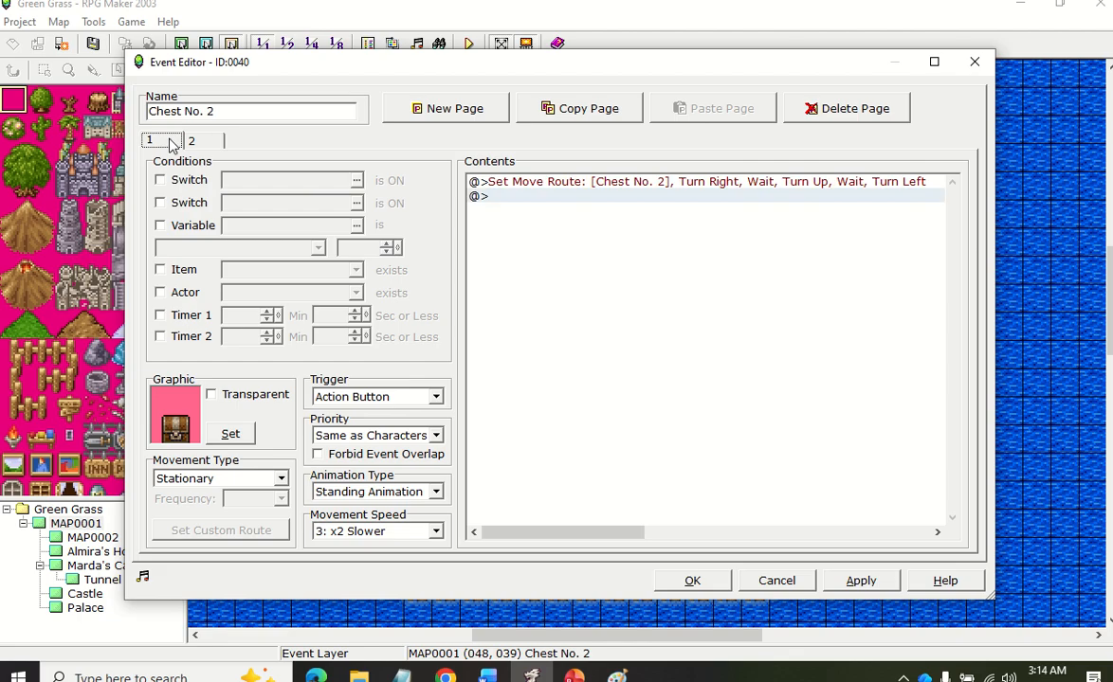
pyautogui.doubleClick(501, 192)
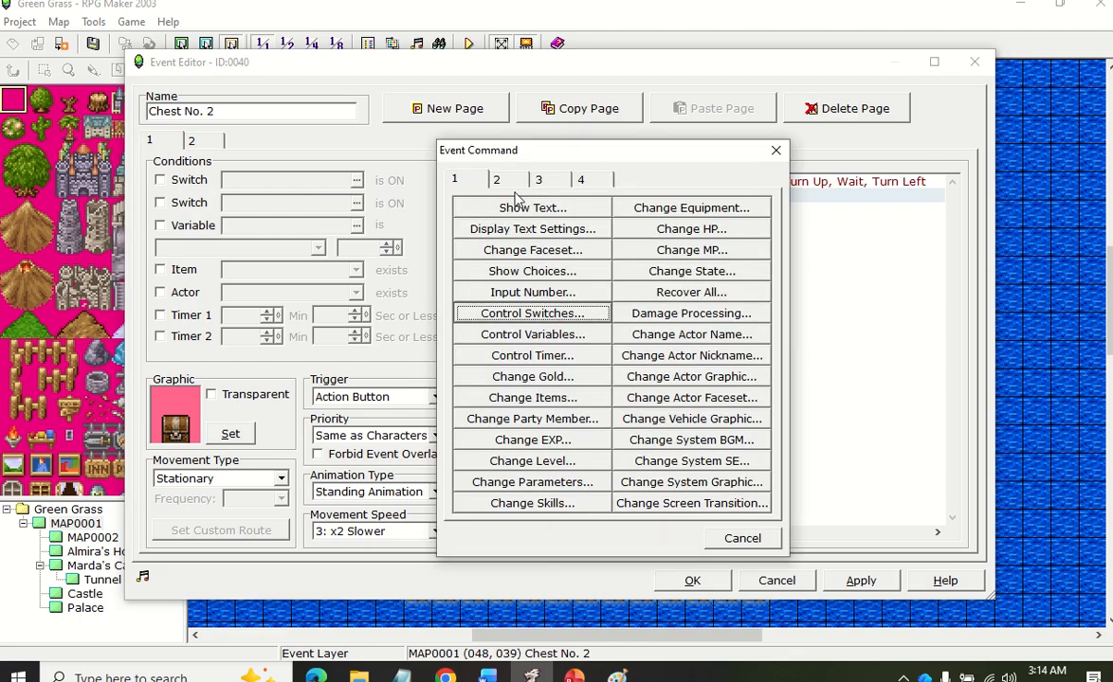
pyautogui.click(522, 314)
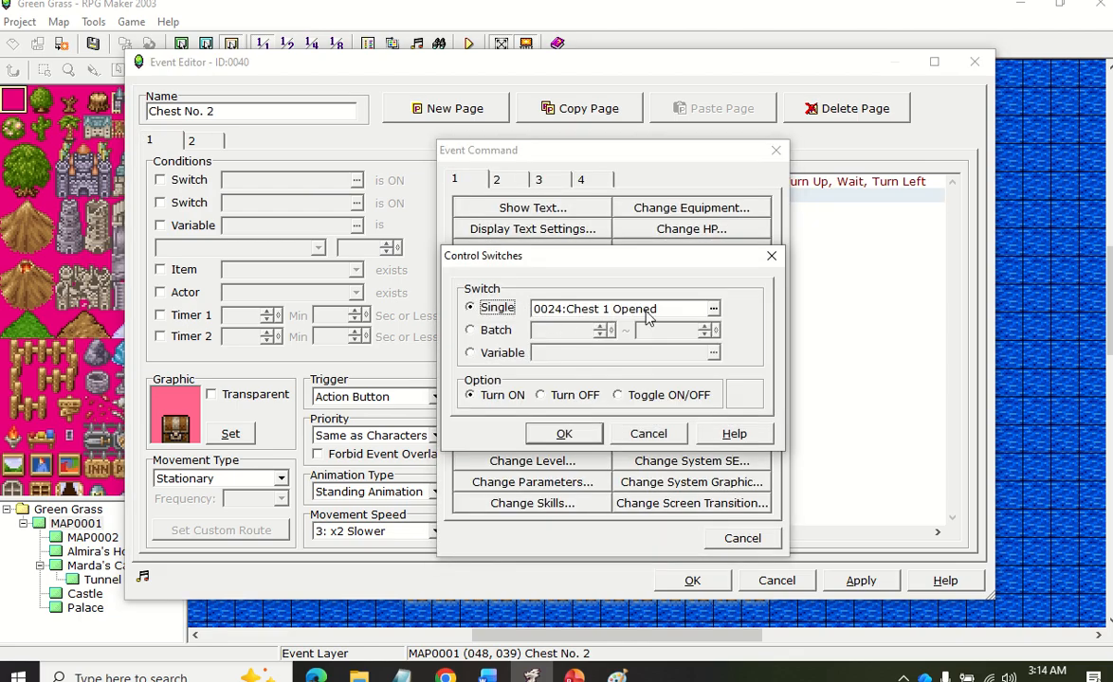
pyautogui.click(714, 310)
pyautogui.click(652, 259)
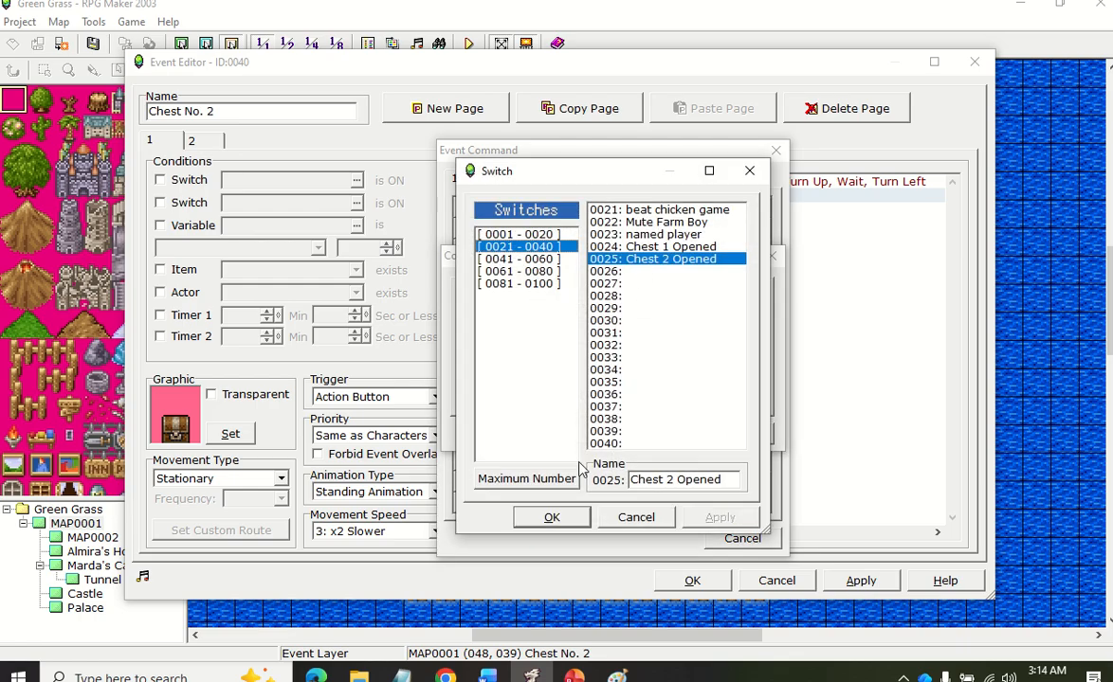
pyautogui.click(550, 518)
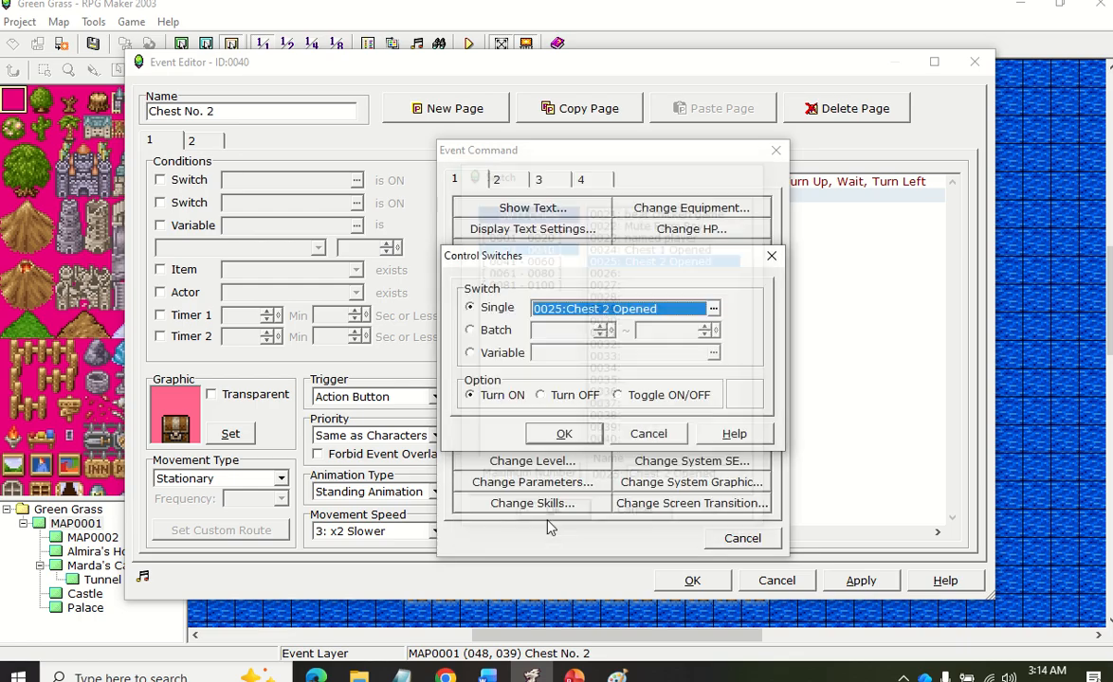
pyautogui.click(564, 434)
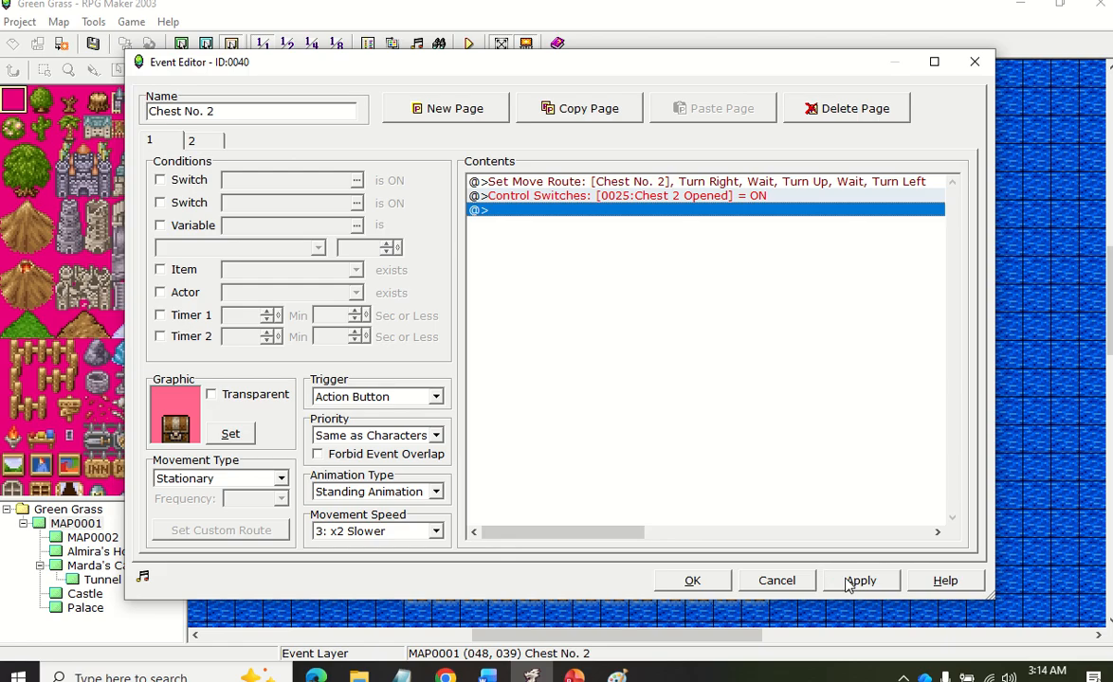
# Apply the Chest No. 2 event changes, close the event, and start a playtest with the project saved
pyautogui.click(849, 585)
pyautogui.click(707, 585)
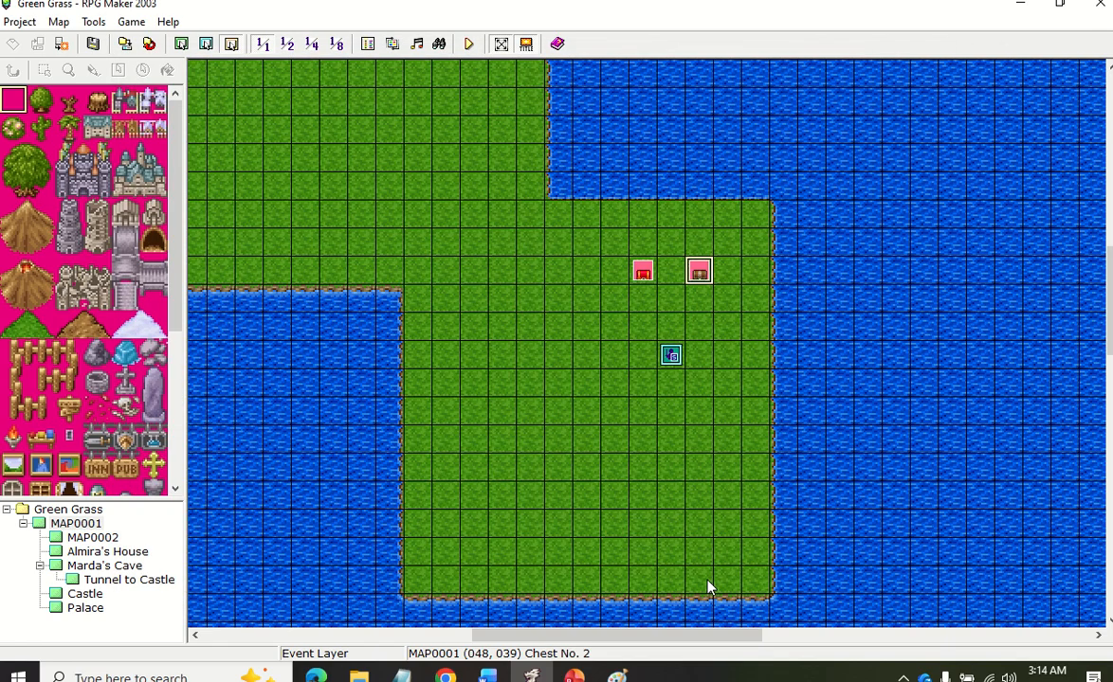
pyautogui.click(469, 44)
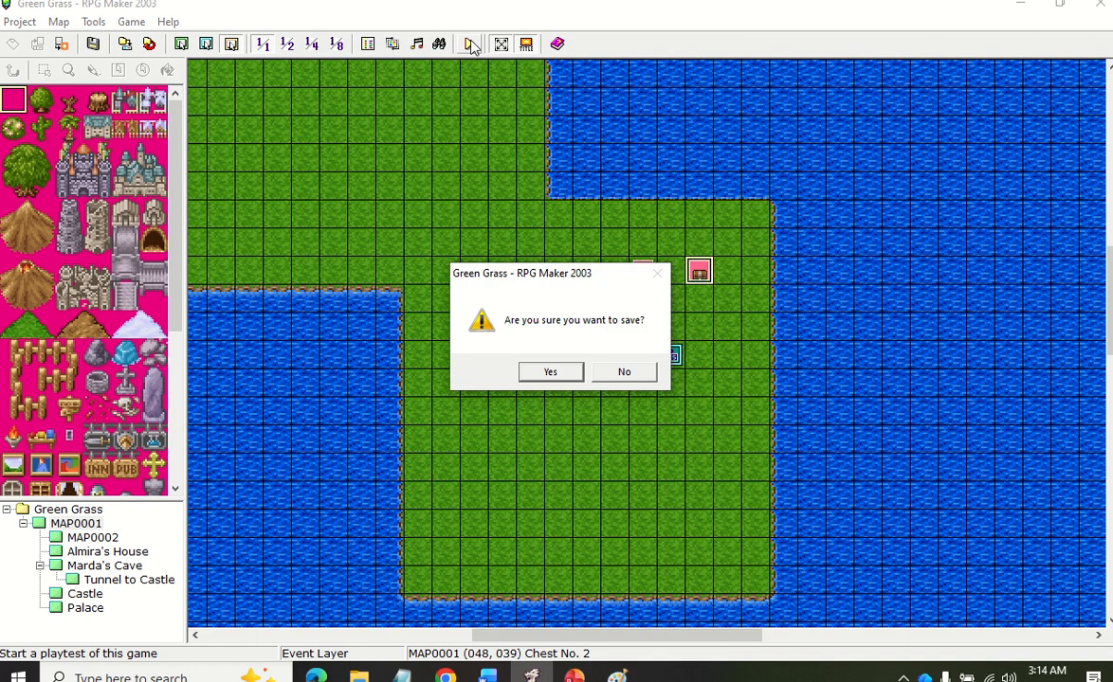
pyautogui.press('Return')
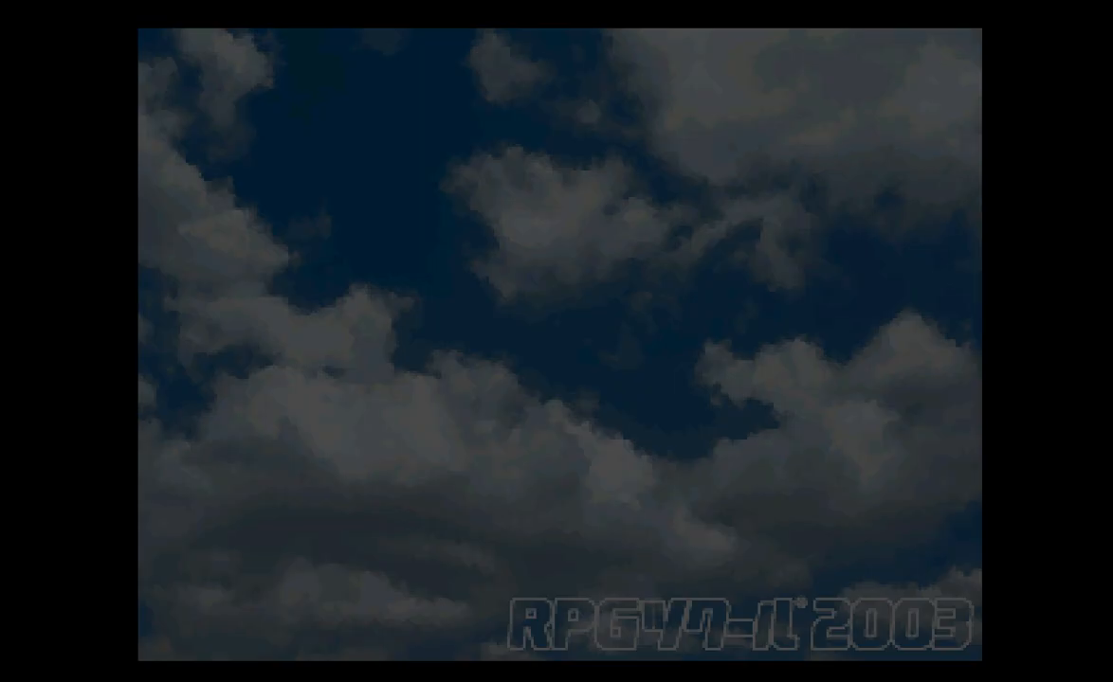
# Start a new game, walk up to the brown chest and open it from below
pyautogui.press('Return')
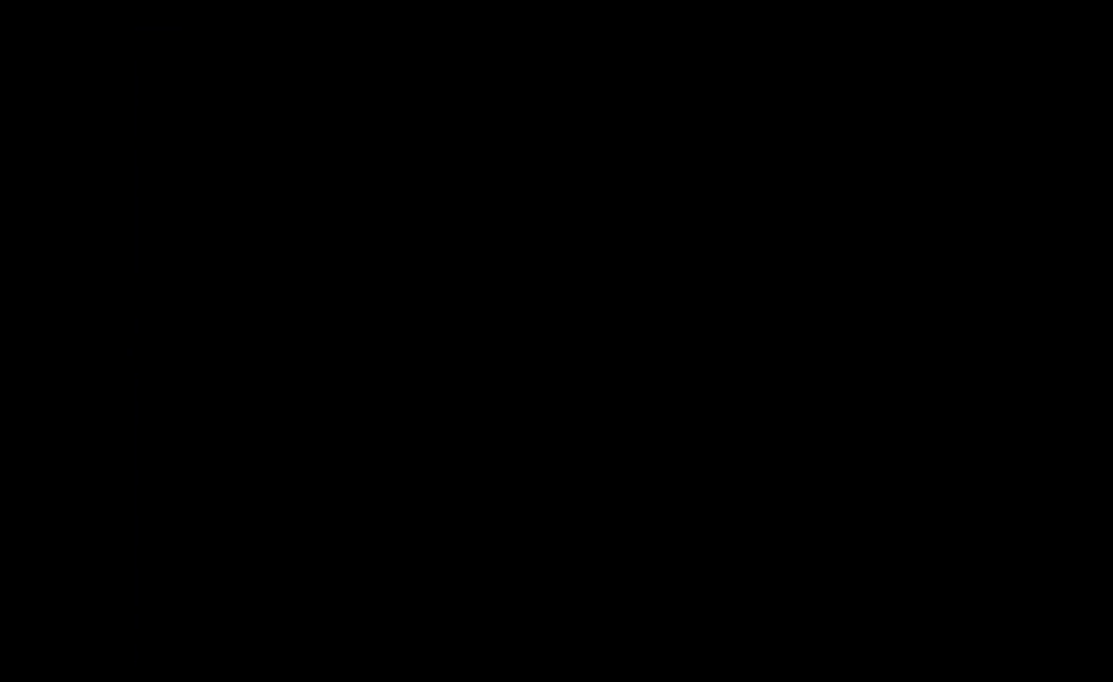
pyautogui.press('Right')
pyautogui.press('Up')
pyautogui.press('Up')
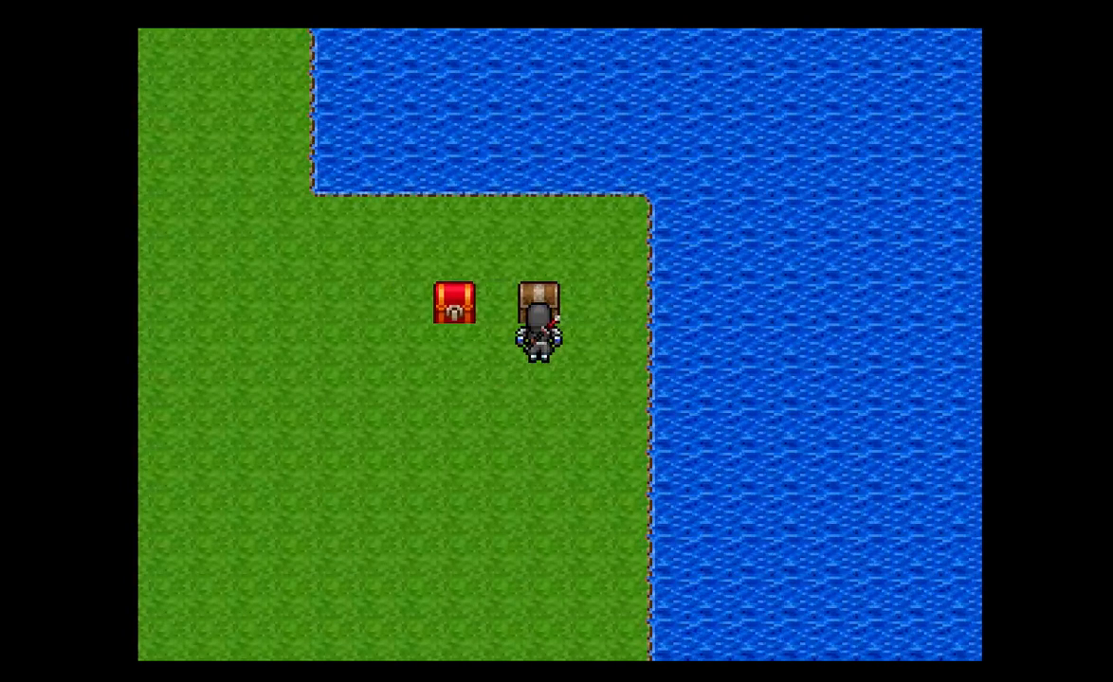
pyautogui.press('Return')
# Walk over to the red chest, open it from below and step away to its left
pyautogui.press('Down')
pyautogui.press('Left')
pyautogui.press('Left')
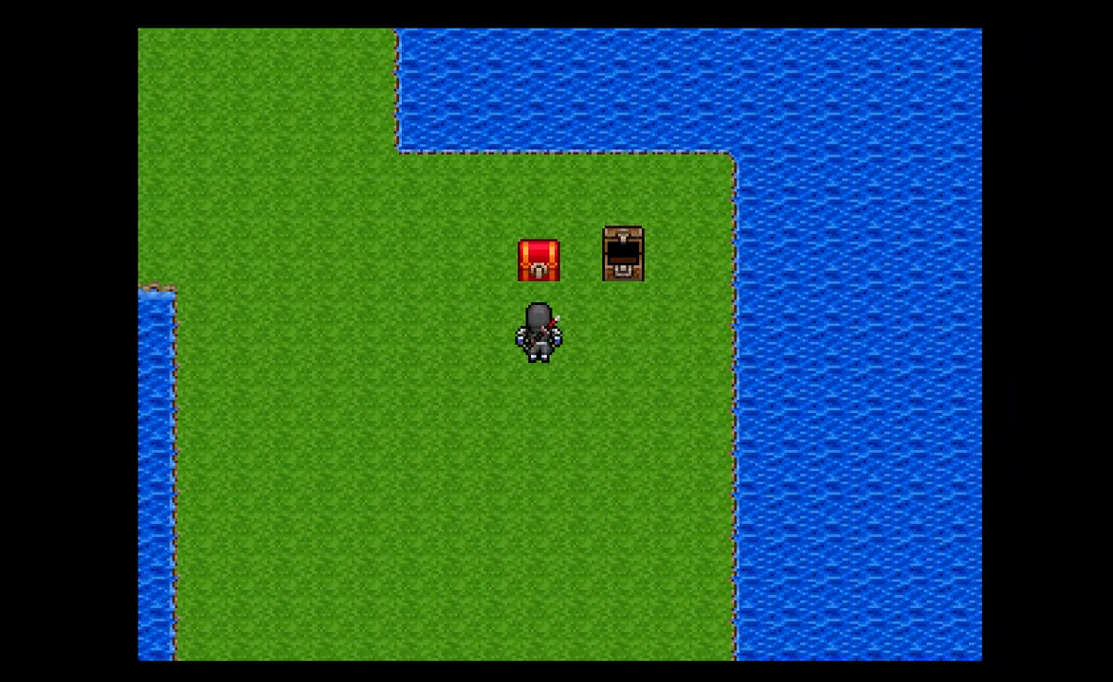
pyautogui.press('Up')
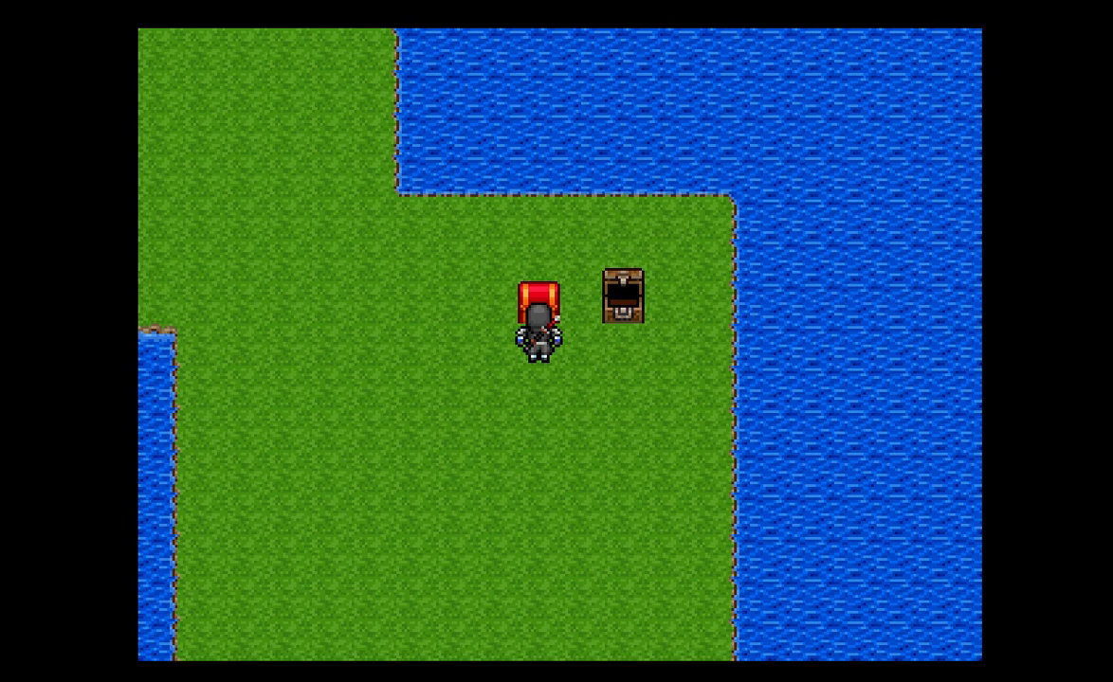
pyautogui.press('Return')
pyautogui.press('Left')
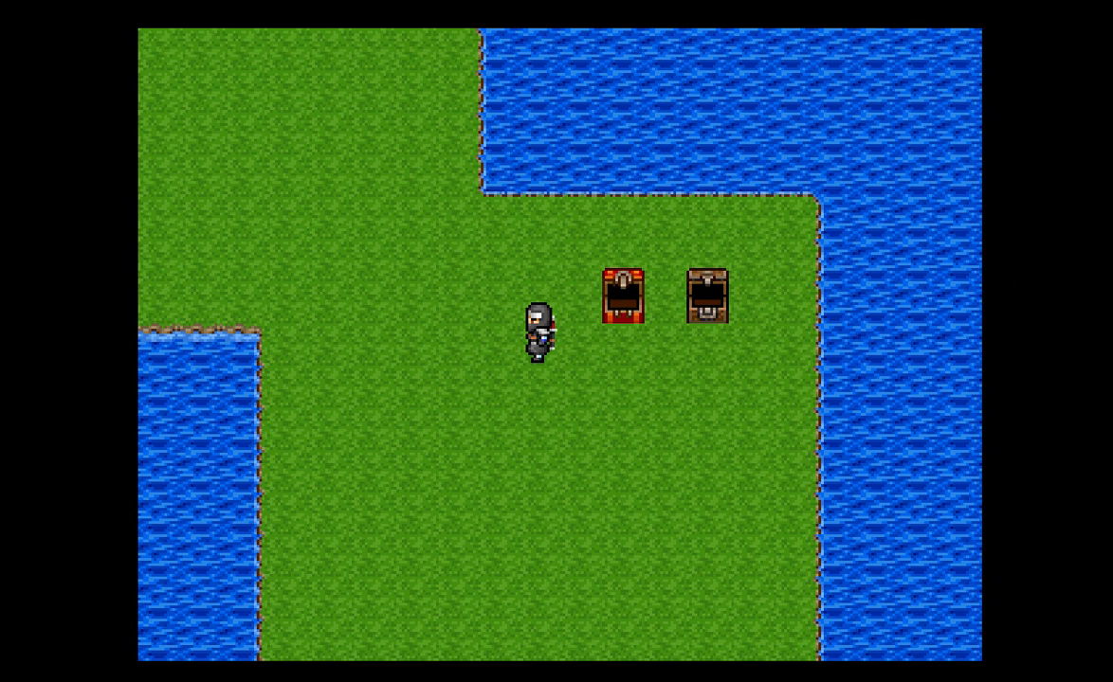
# Step the hero below the chests, end the current game from the game menu and shut down the playtest
pyautogui.press('Right')
pyautogui.press('Down')
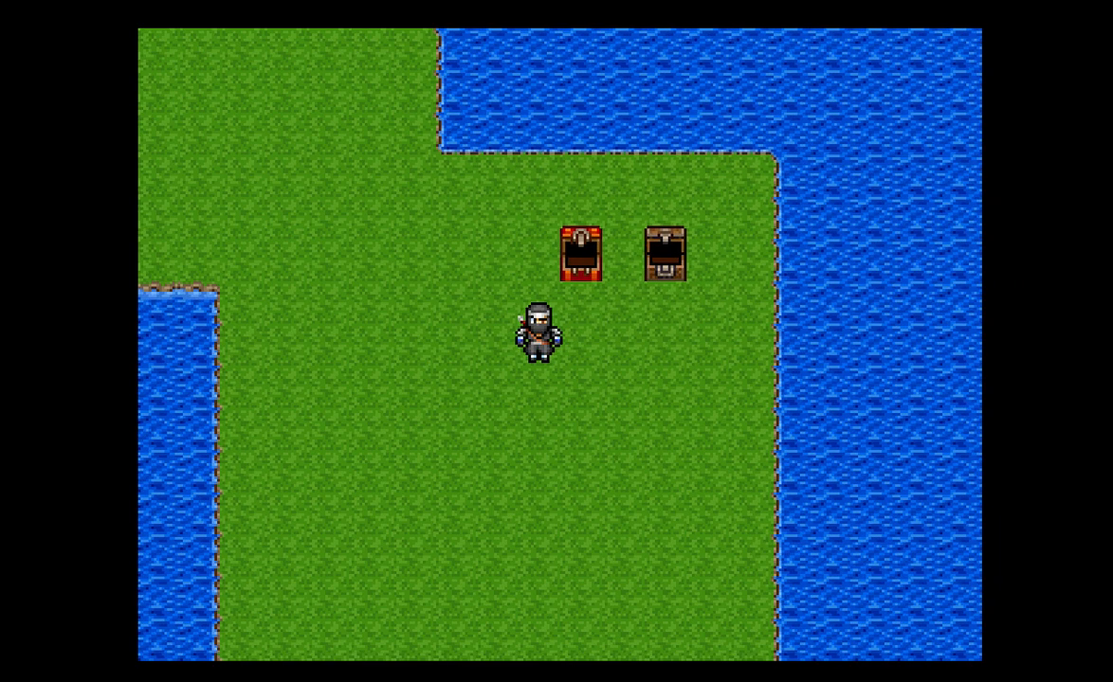
pyautogui.press('Escape')
pyautogui.press('Up')
pyautogui.press('Return')
pyautogui.press('Return')
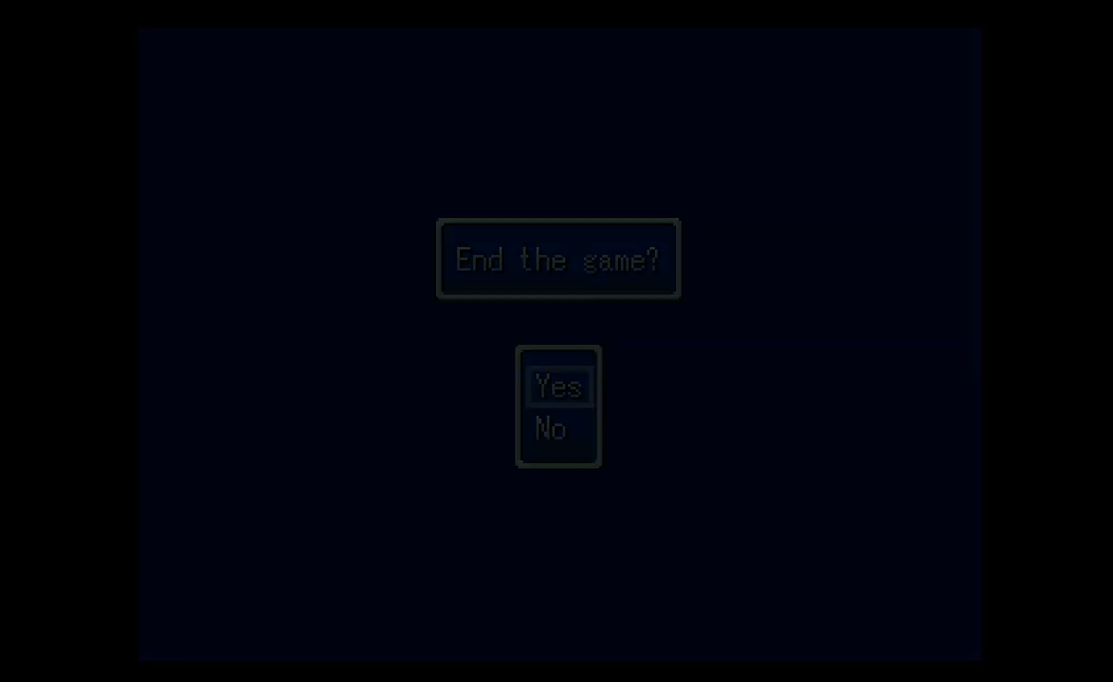
pyautogui.press('Up')
pyautogui.press('Return')
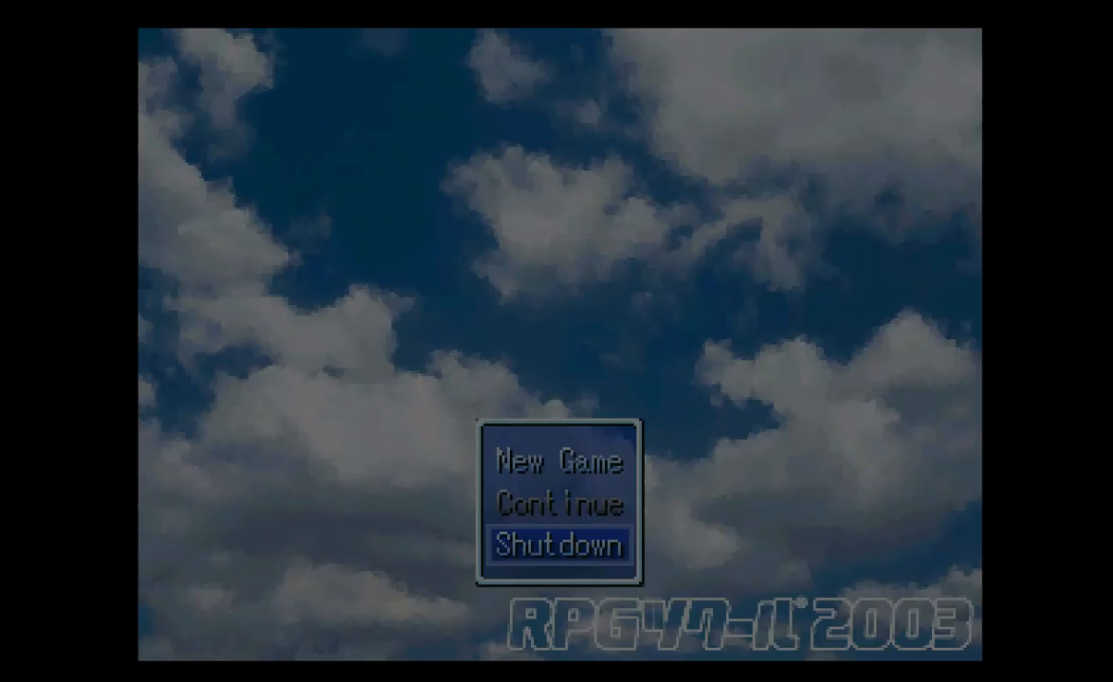
# Examine both pages of the Chicken 2 event on MAP0001, including its switch condition and commands, and close it without changes
pyautogui.moveTo(509, 636); pyautogui.dragTo(938, 589)
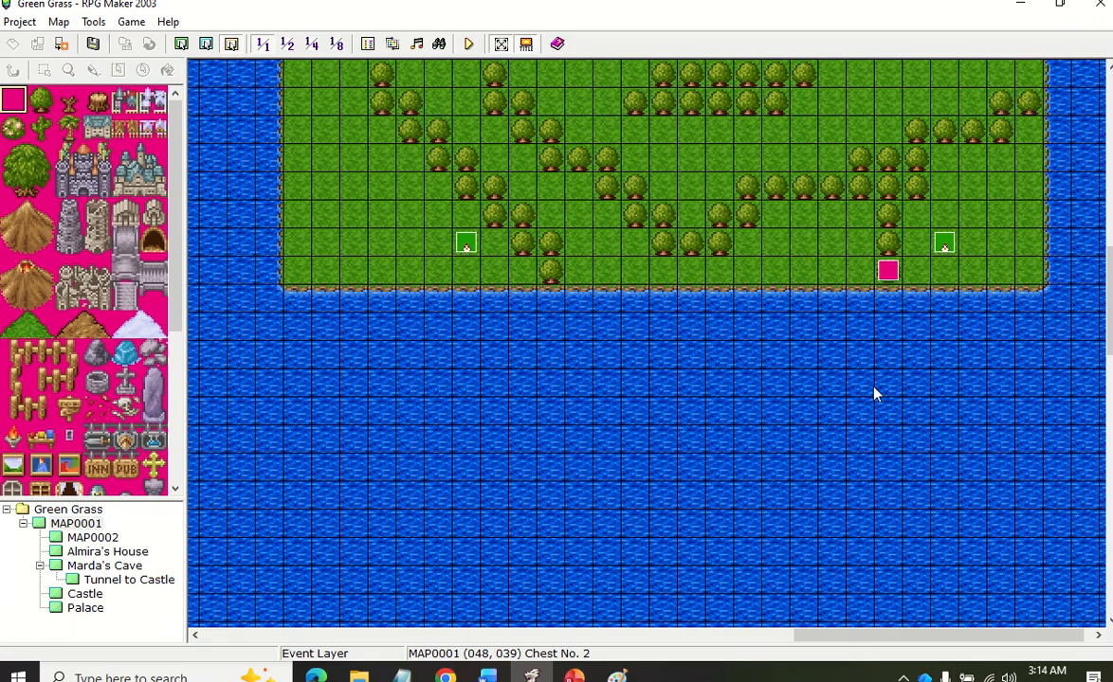
pyautogui.scroll(10, 712, 559)
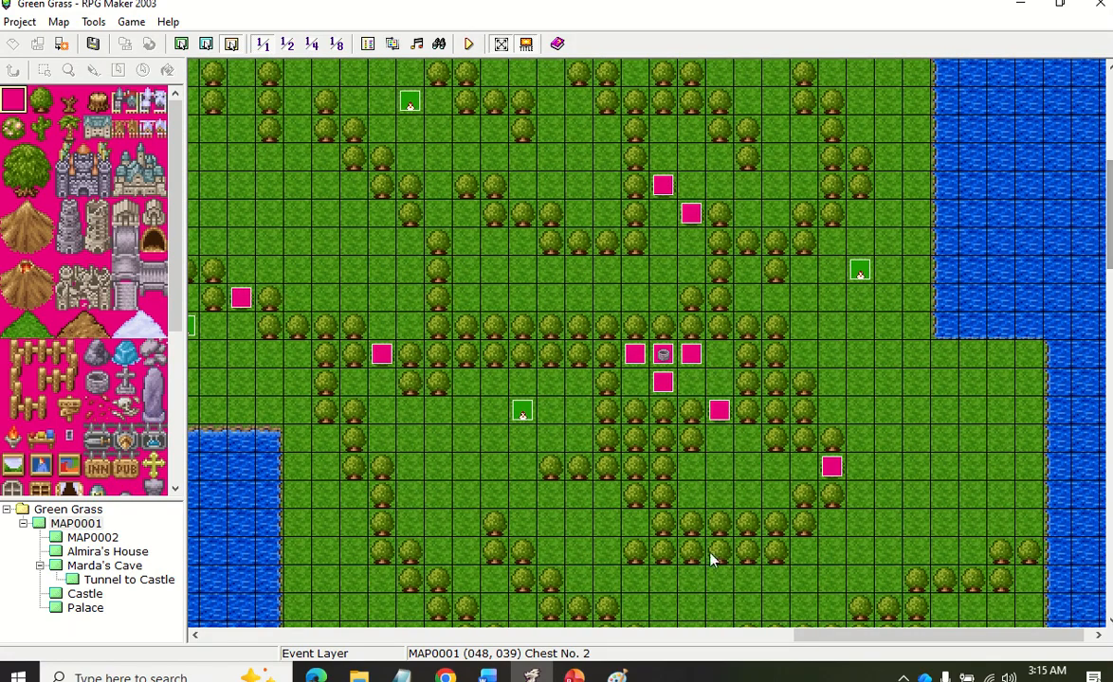
pyautogui.moveTo(840, 636); pyautogui.dragTo(763, 643)
pyautogui.doubleClick(428, 327)
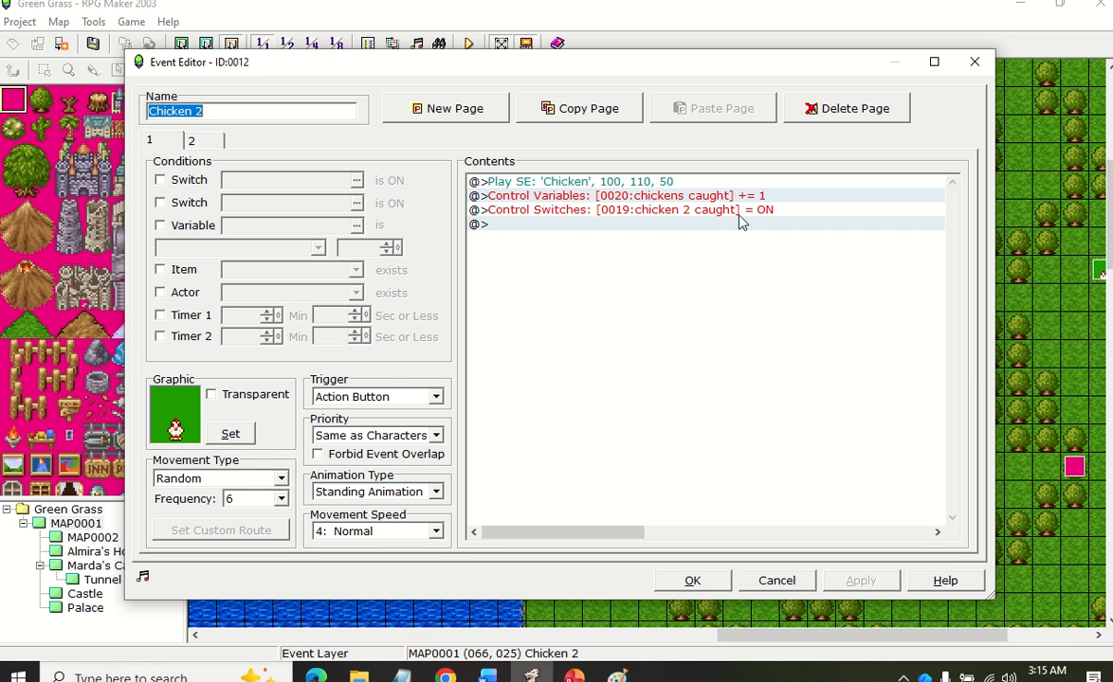
pyautogui.click(203, 140)
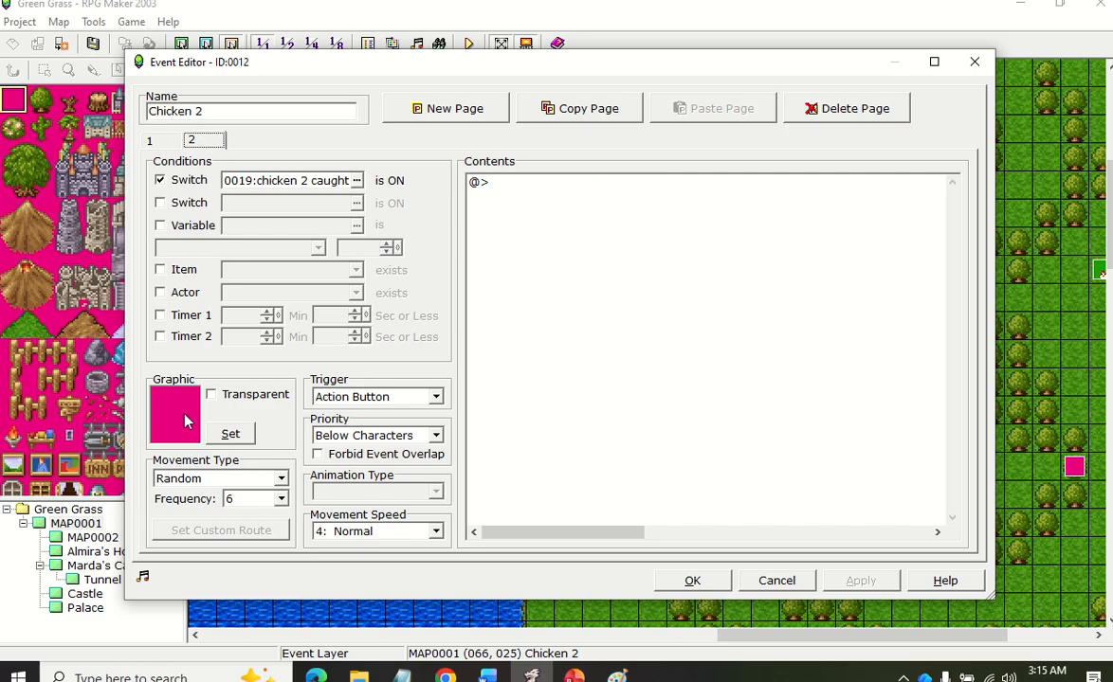
pyautogui.click(152, 140)
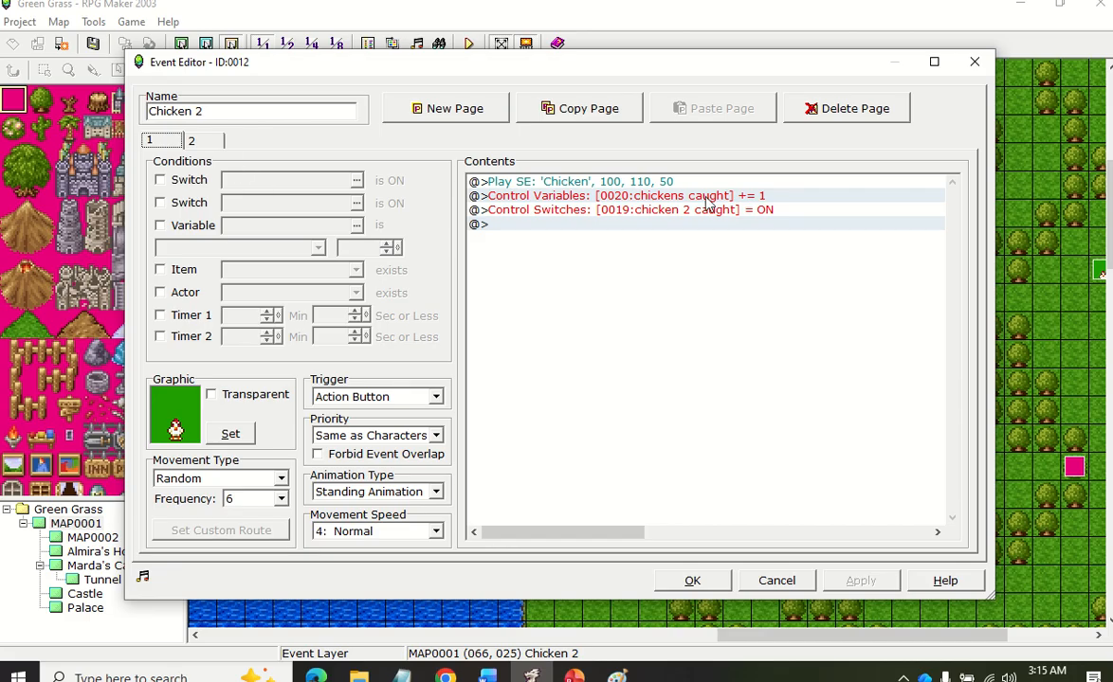
pyautogui.click(755, 199)
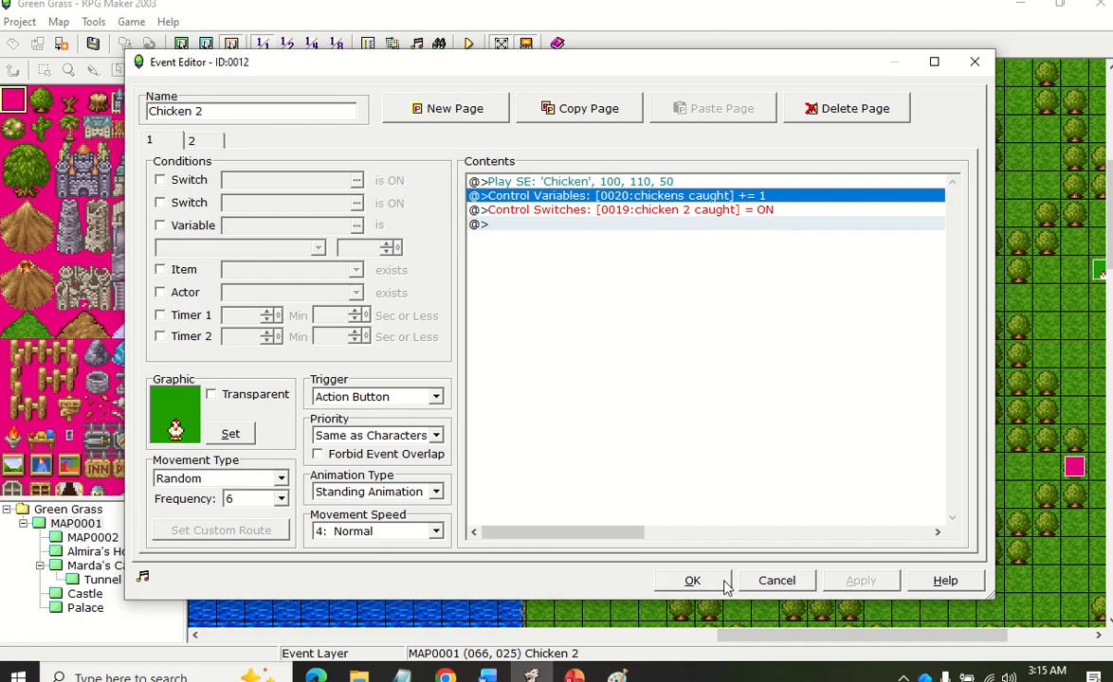
pyautogui.click(768, 581)
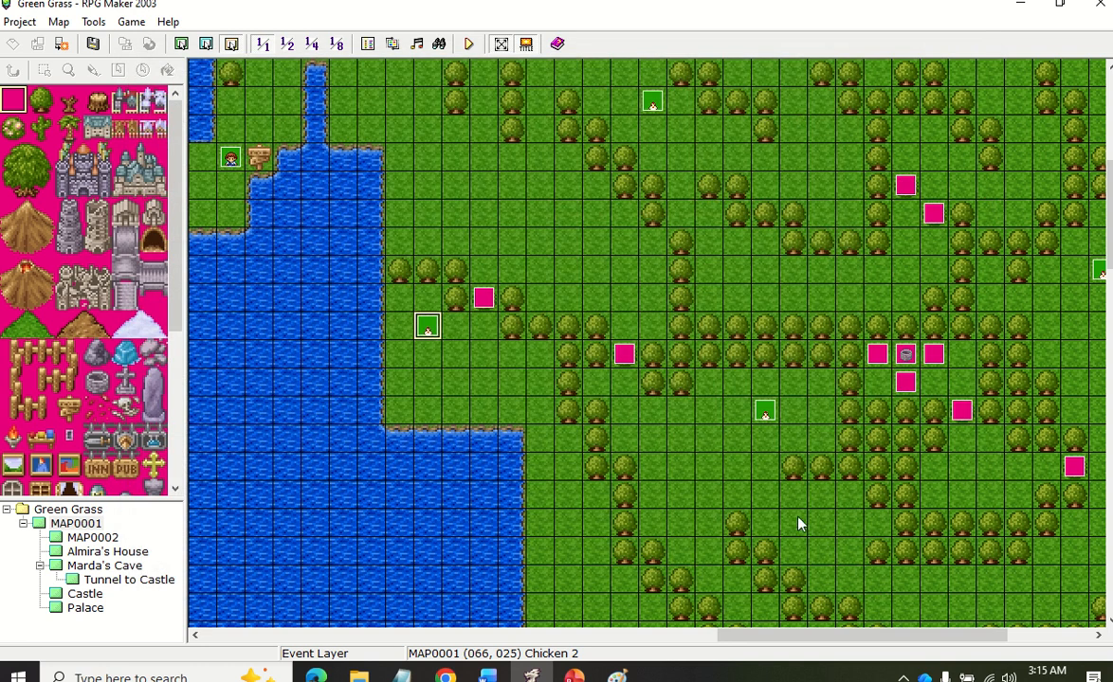
# Check the Chicken 4 event's first-page commands and second-page switch condition, and close it without changes
pyautogui.doubleClick(764, 411)
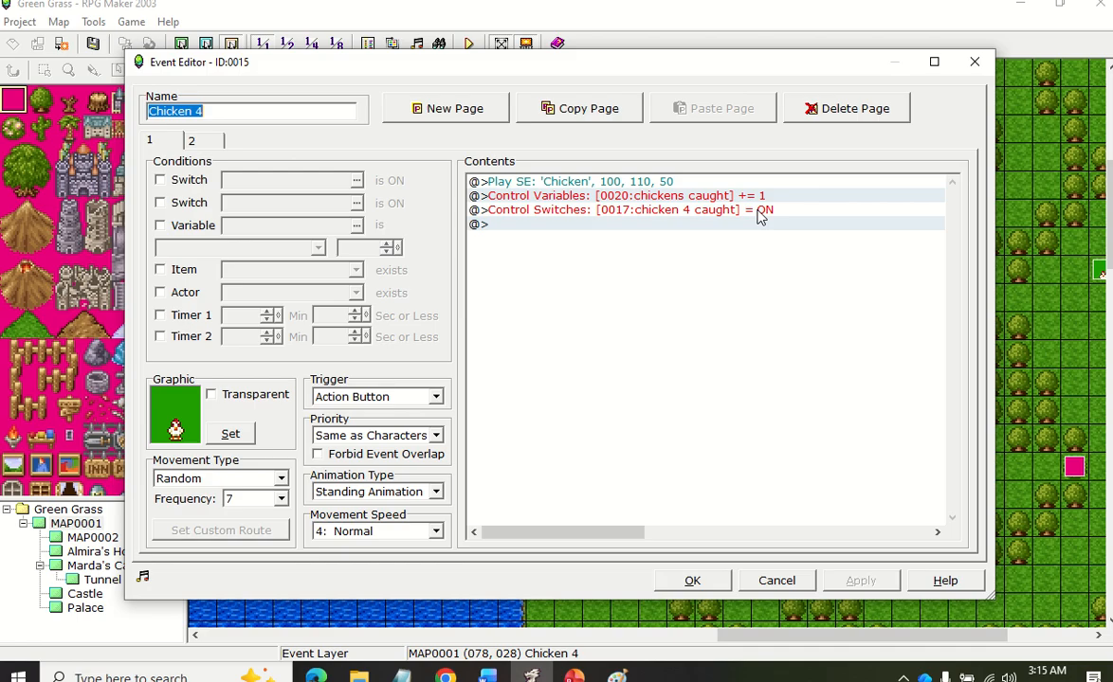
pyautogui.click(207, 142)
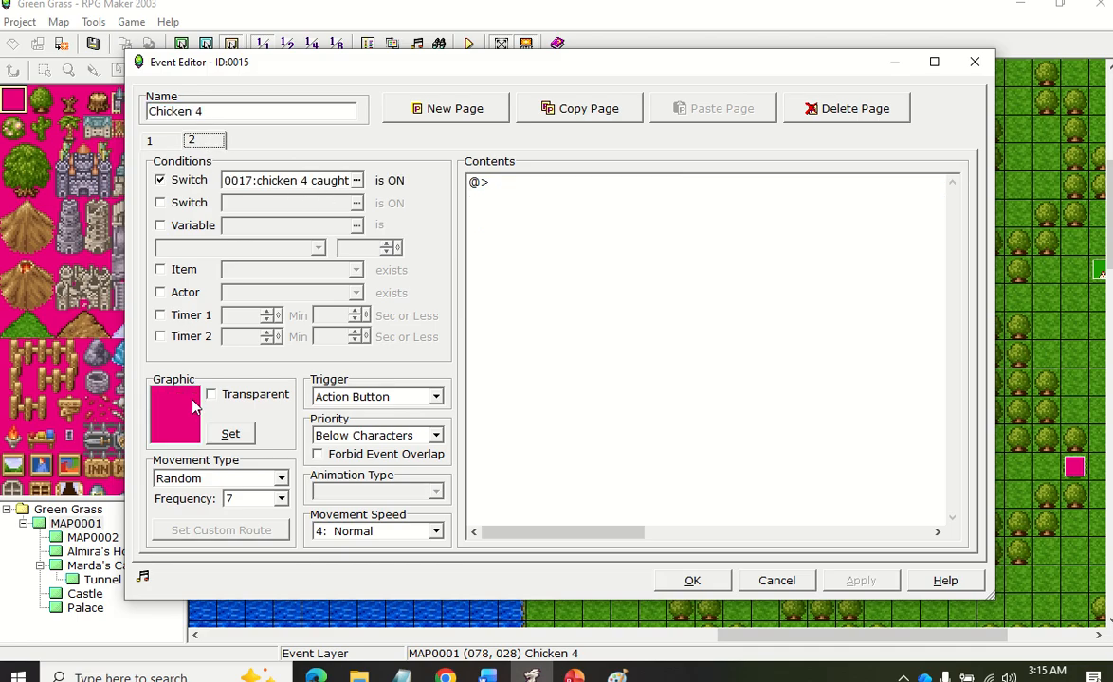
pyautogui.click(776, 582)
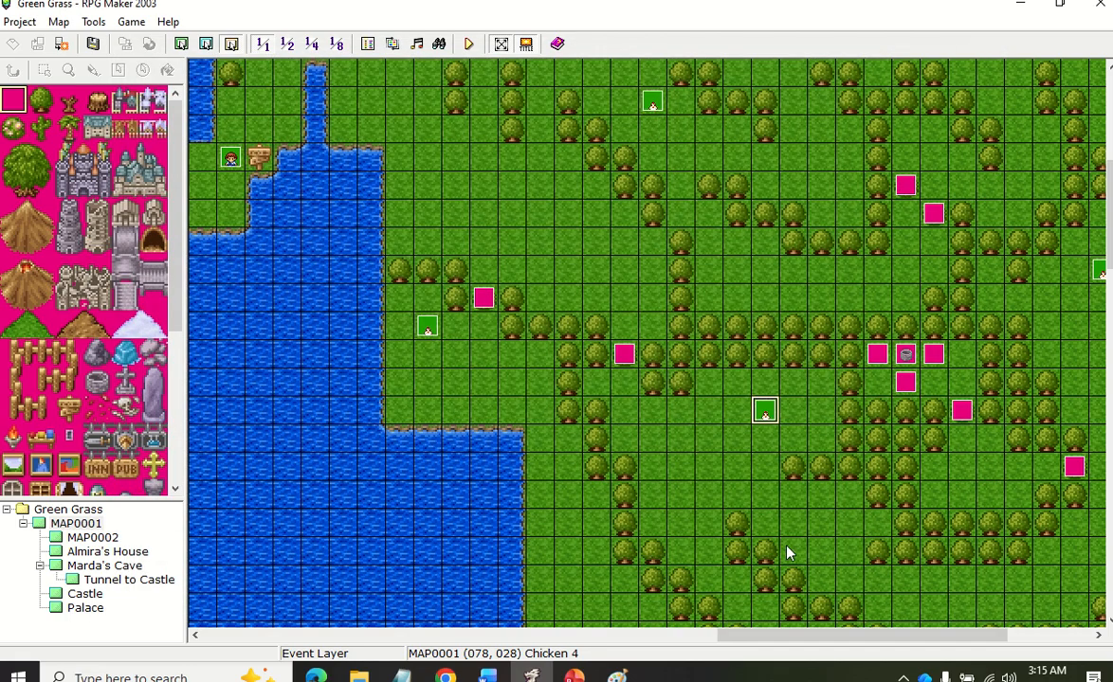
pyautogui.moveTo(756, 639); pyautogui.dragTo(363, 638)
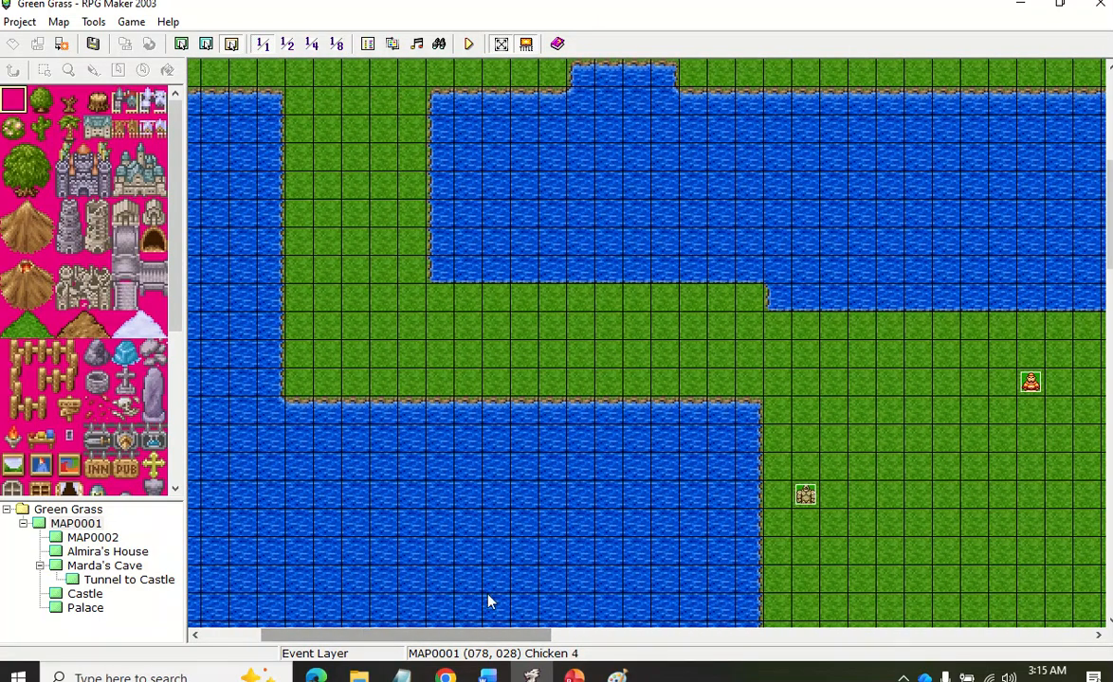
pyautogui.moveTo(1107, 218); pyautogui.dragTo(1109, 143)
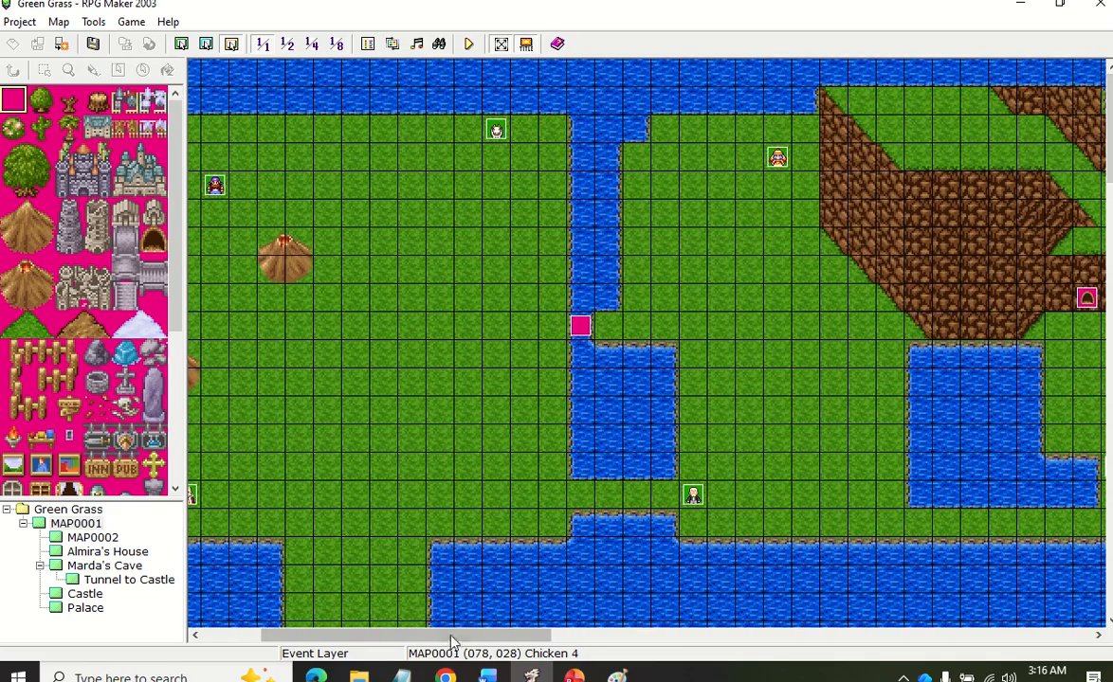
pyautogui.moveTo(444, 637); pyautogui.dragTo(584, 650)
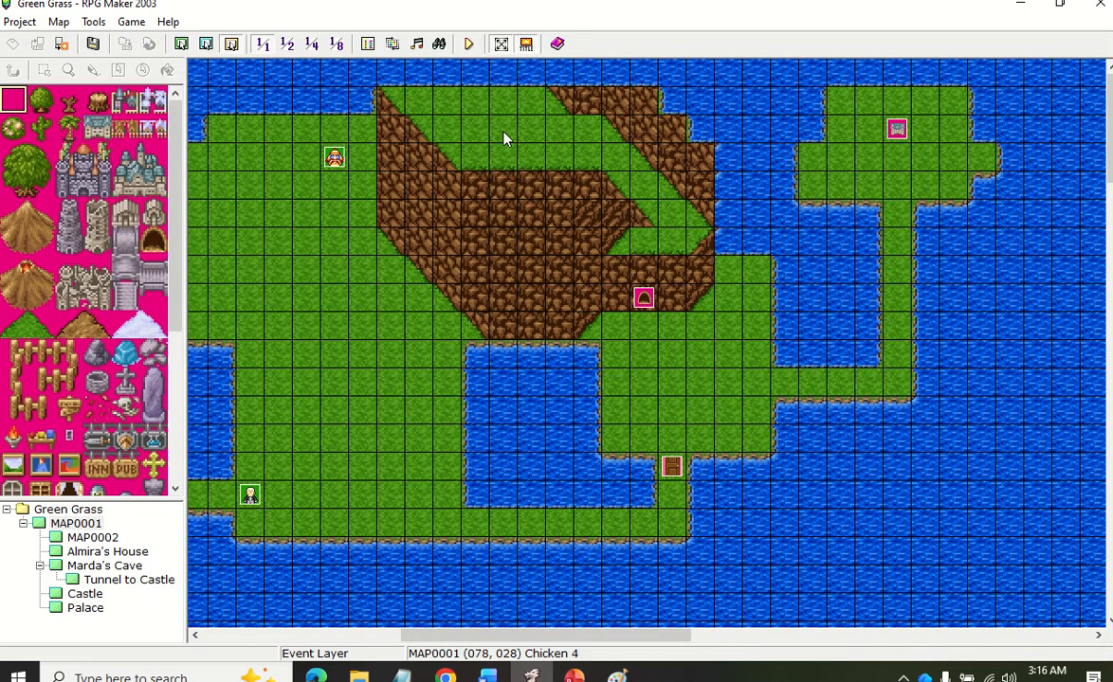
pyautogui.moveTo(465, 21)
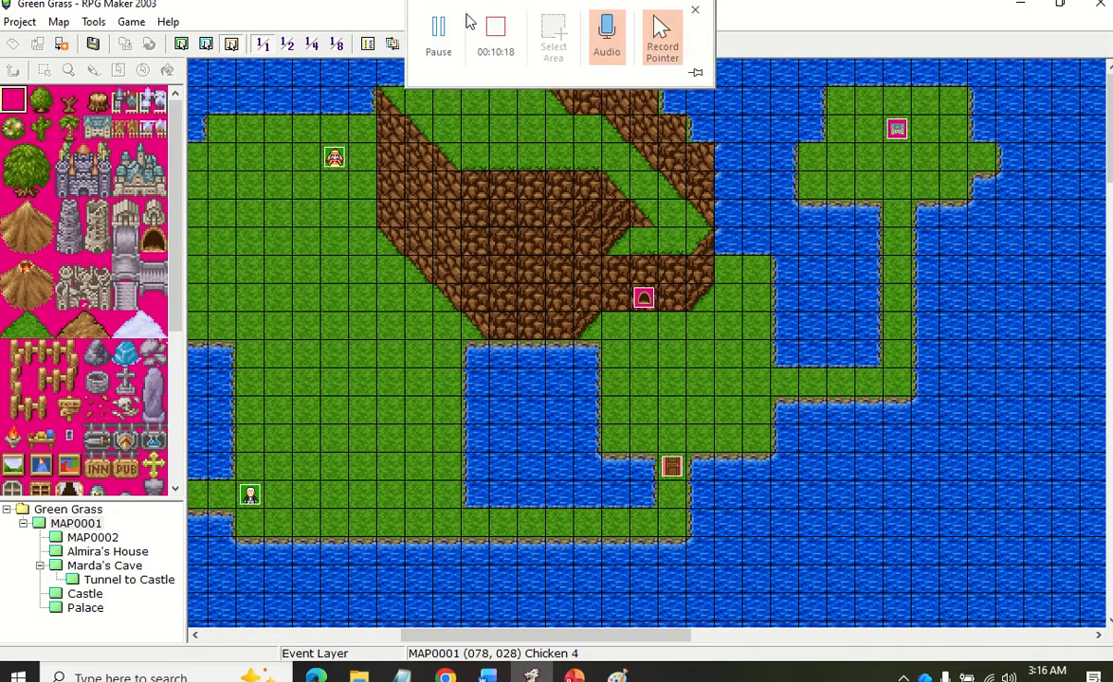